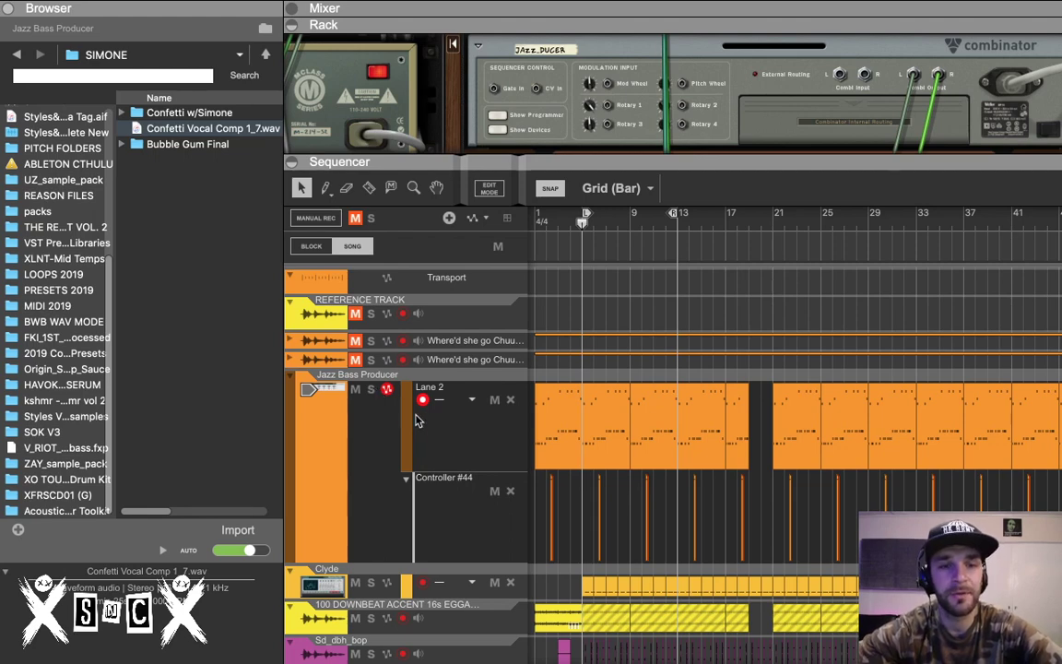
Step: Play the arrangement from bar 1, then stop playback and return to the start
drag(559, 217, 536, 222)
key(space)
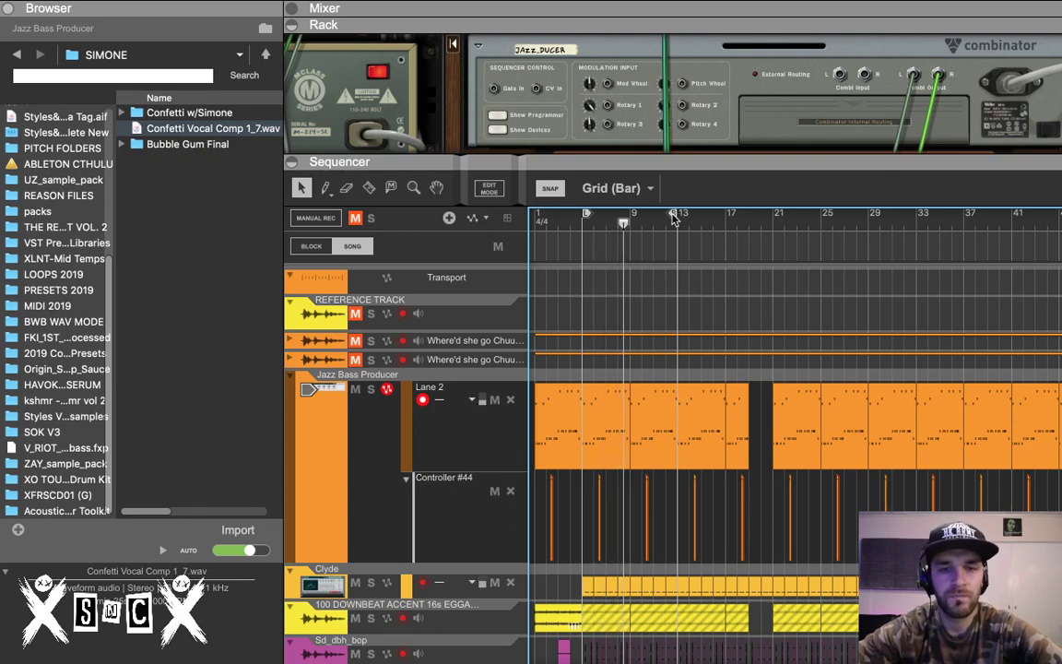
key(space)
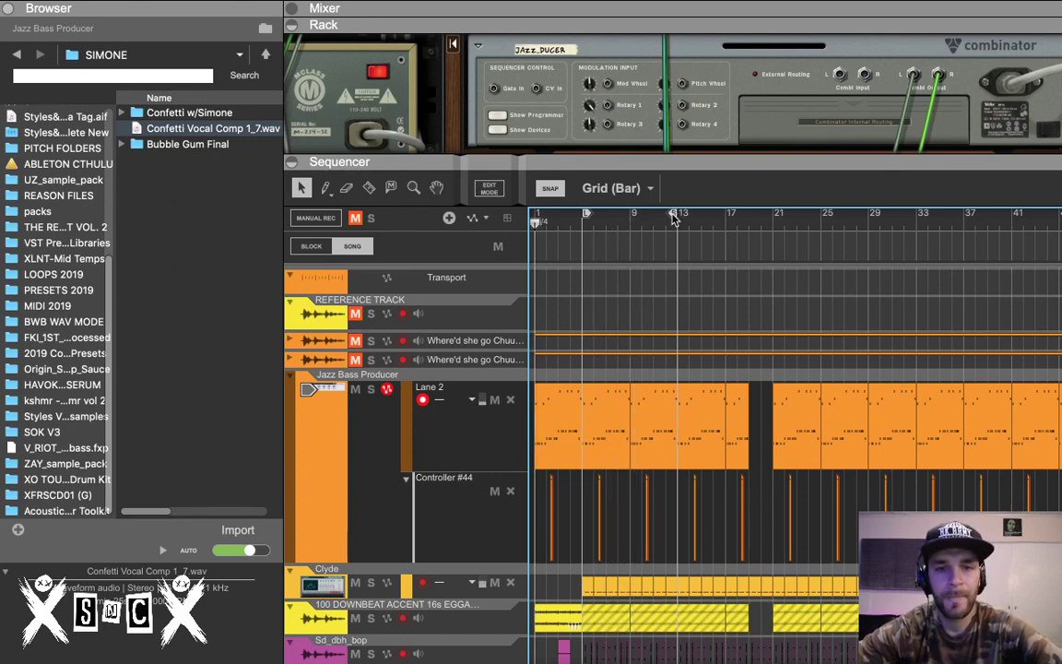
drag(676, 218, 853, 215)
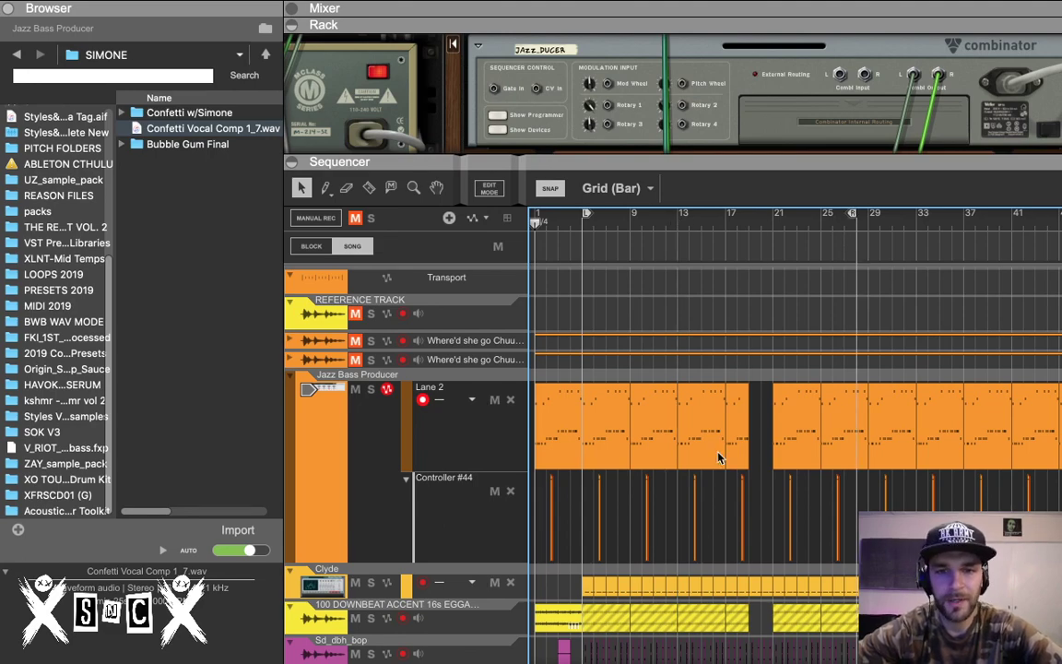
scroll(719, 458, down, 5)
scroll(720, 458, up, 5)
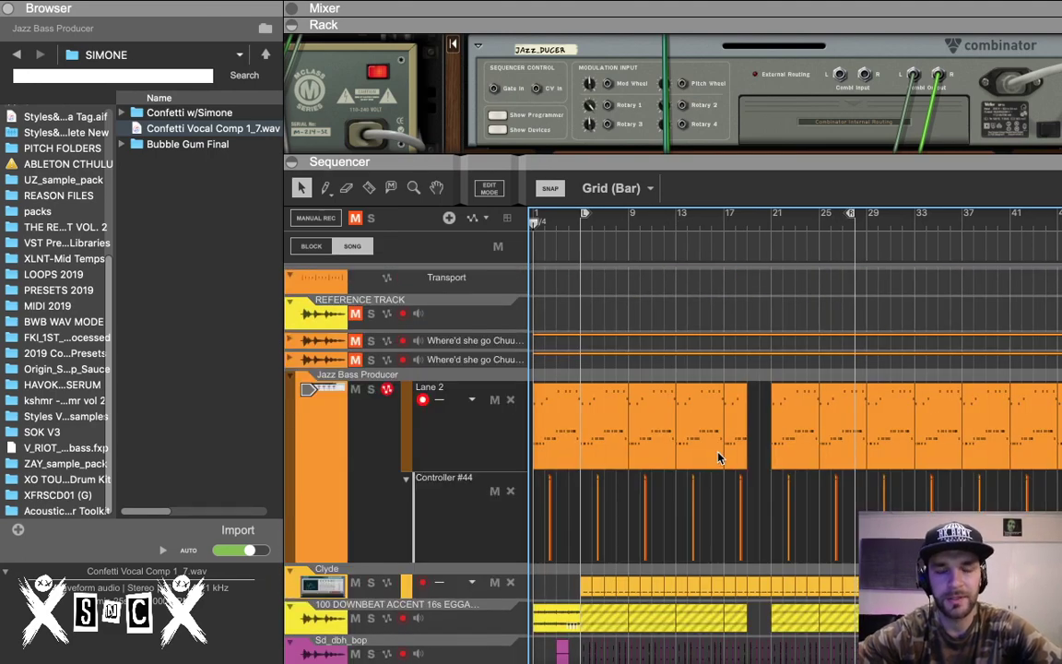
key(super+z)
Step: Enlarge the rack area, flip it to the front and show the devices inside the Jazz Bass Producer Combinator
drag(612, 162, 611, 295)
key(Tab)
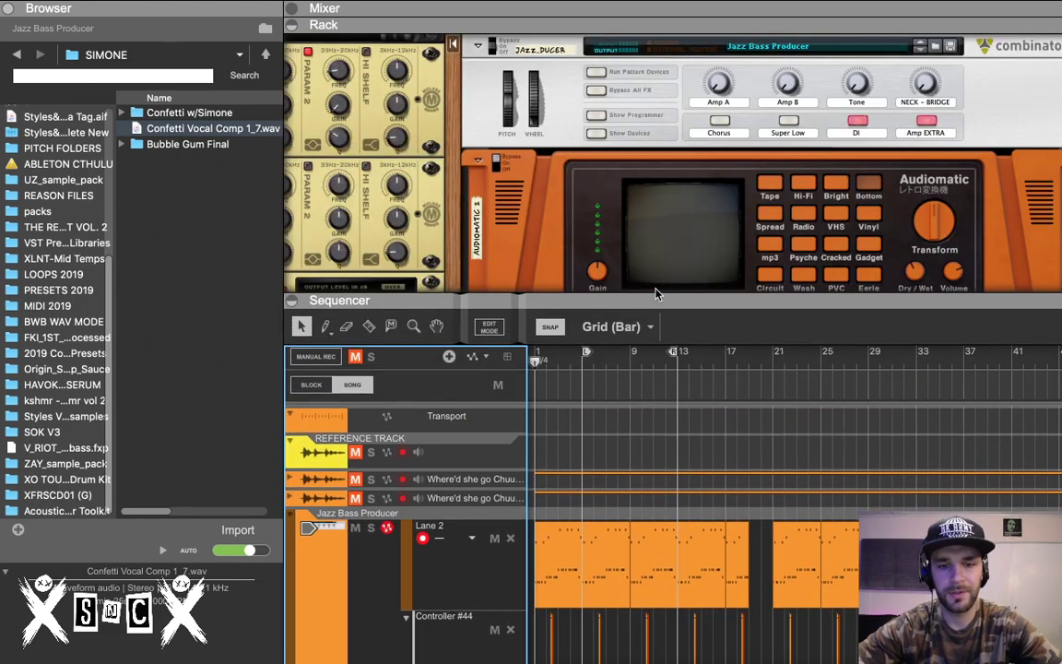
click(596, 133)
scroll(660, 123, down, 5)
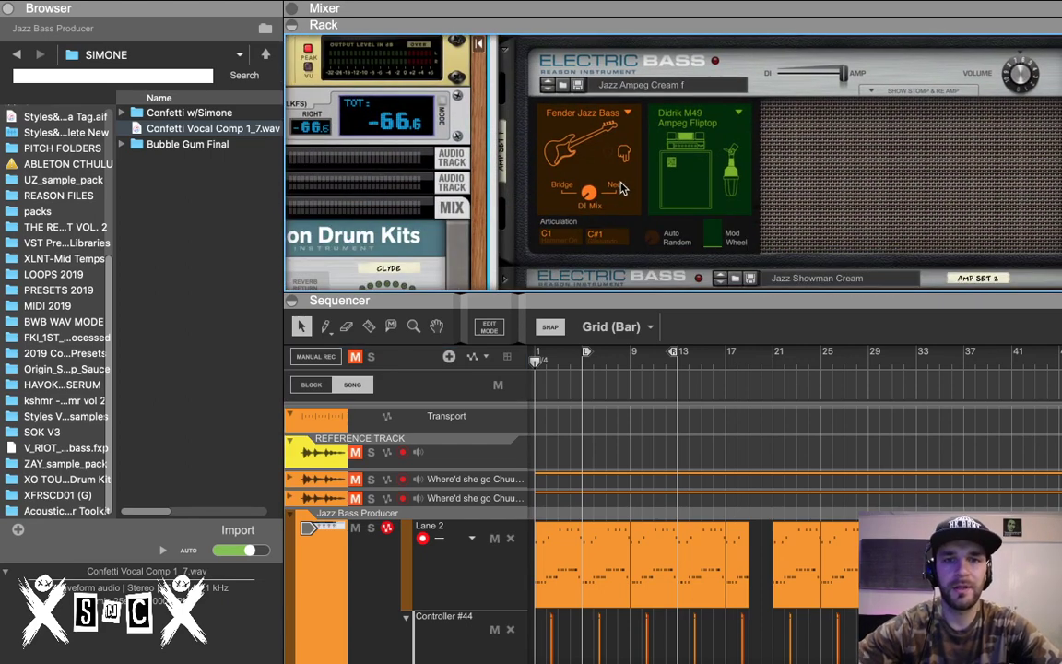
scroll(621, 187, down, 1)
Step: Open the first Jazz Bass Producer clip for note editing and enlarge the sequencer area to show its notes
double_click(547, 583)
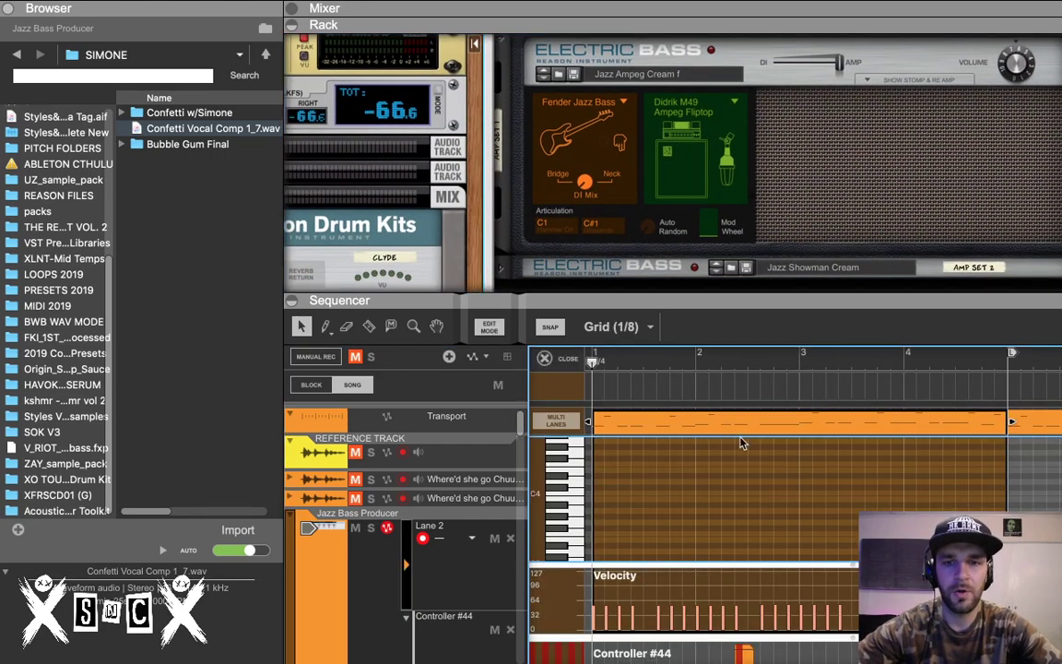
drag(653, 300, 652, 124)
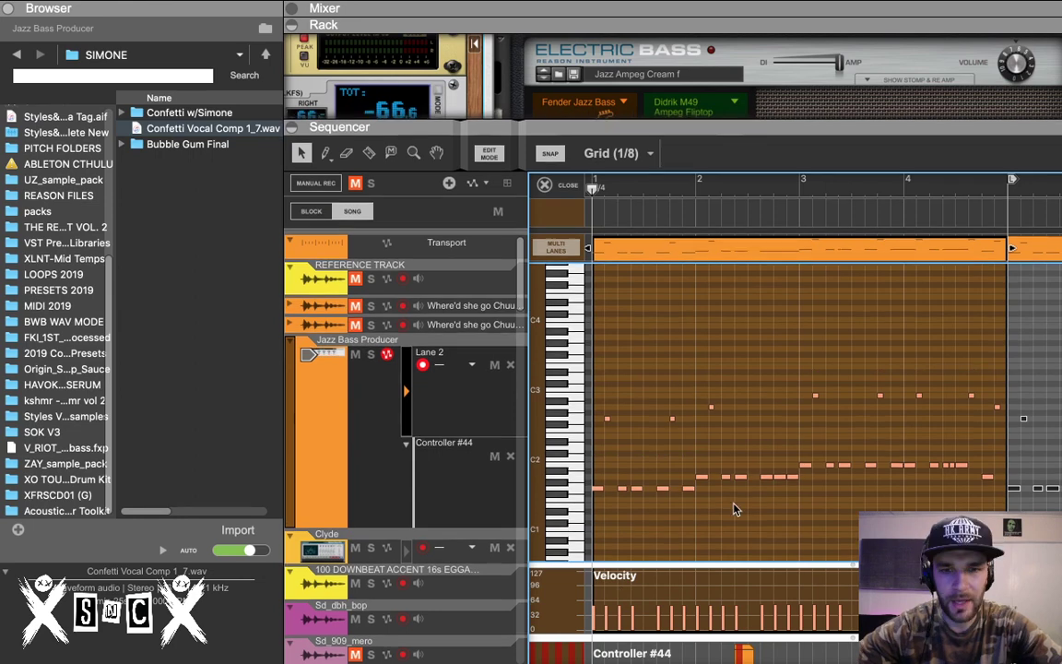
scroll(735, 507, up, 1)
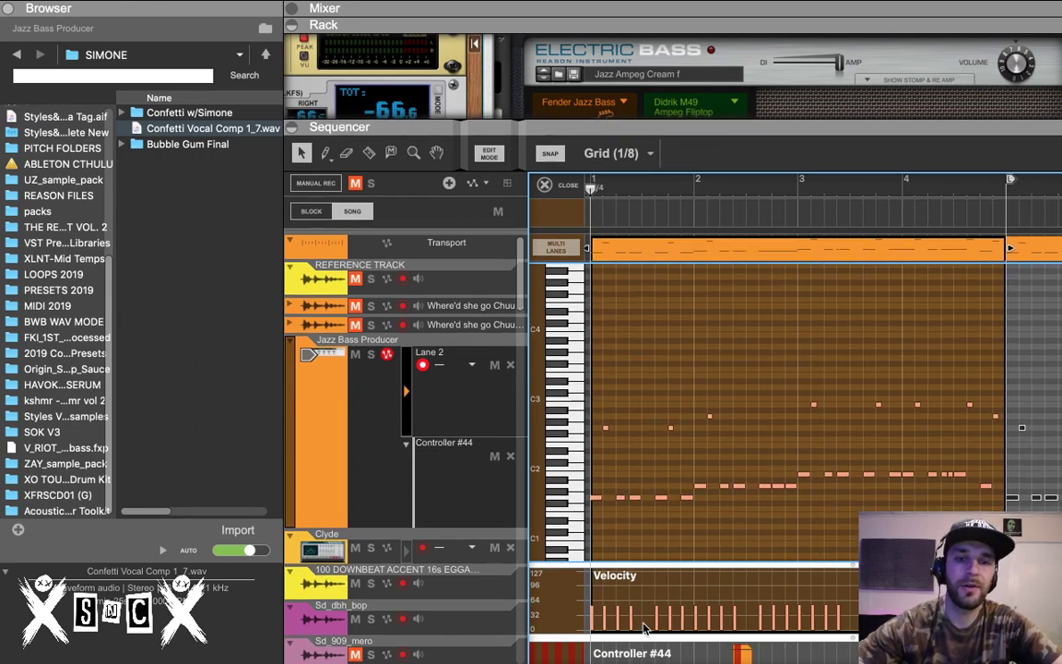
Step: Audition the pitch of the clip's first low bass note several times on the piano roll keyboard
drag(654, 126, 616, 146)
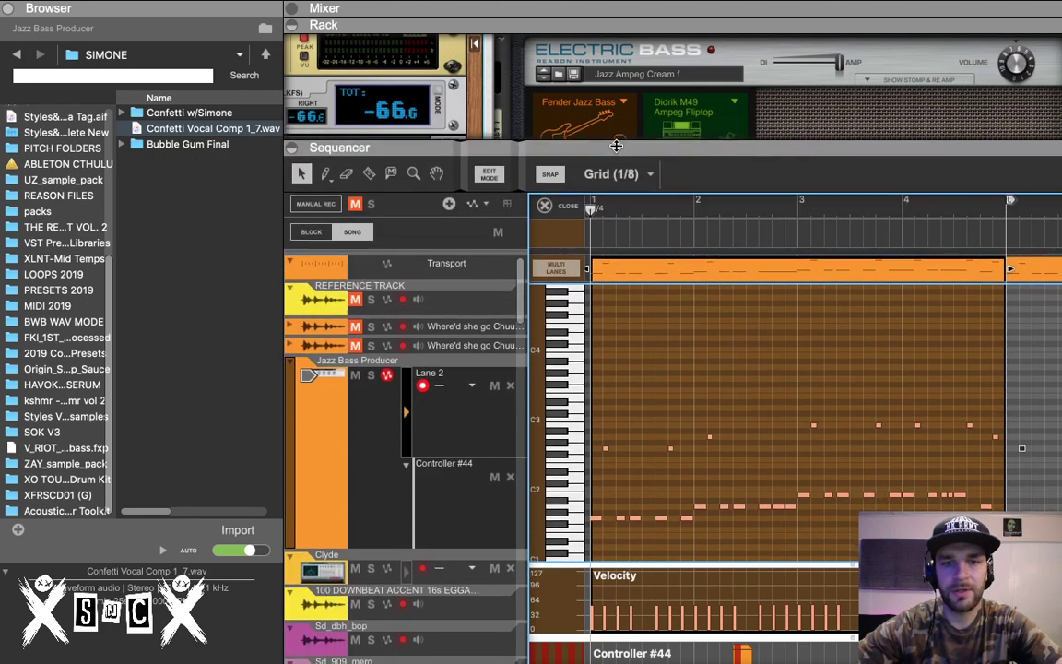
scroll(595, 564, down, 2)
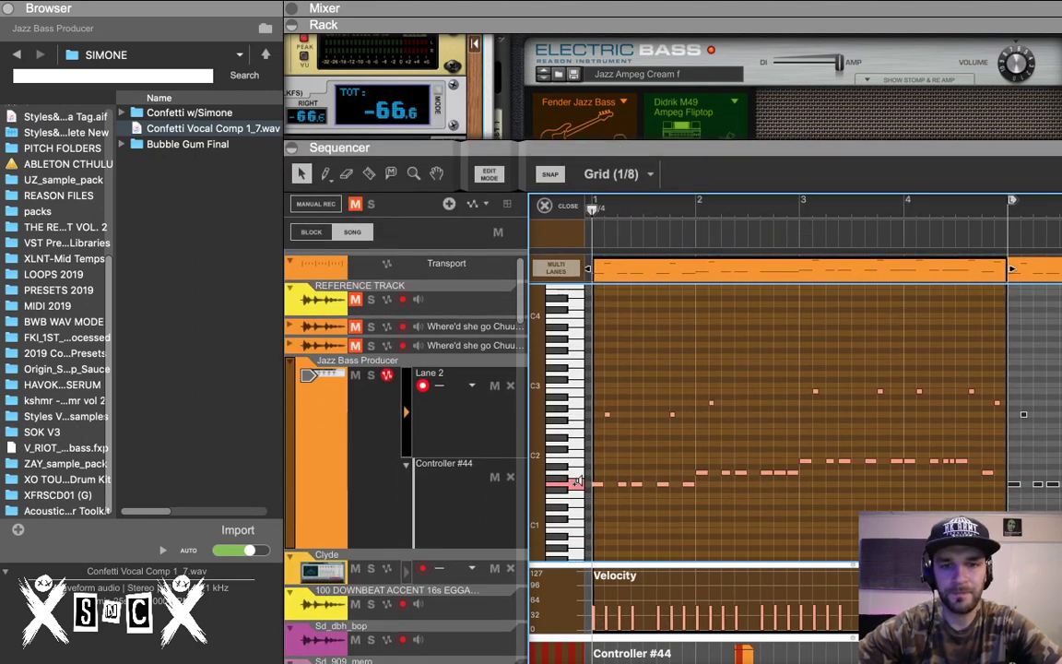
click(579, 481)
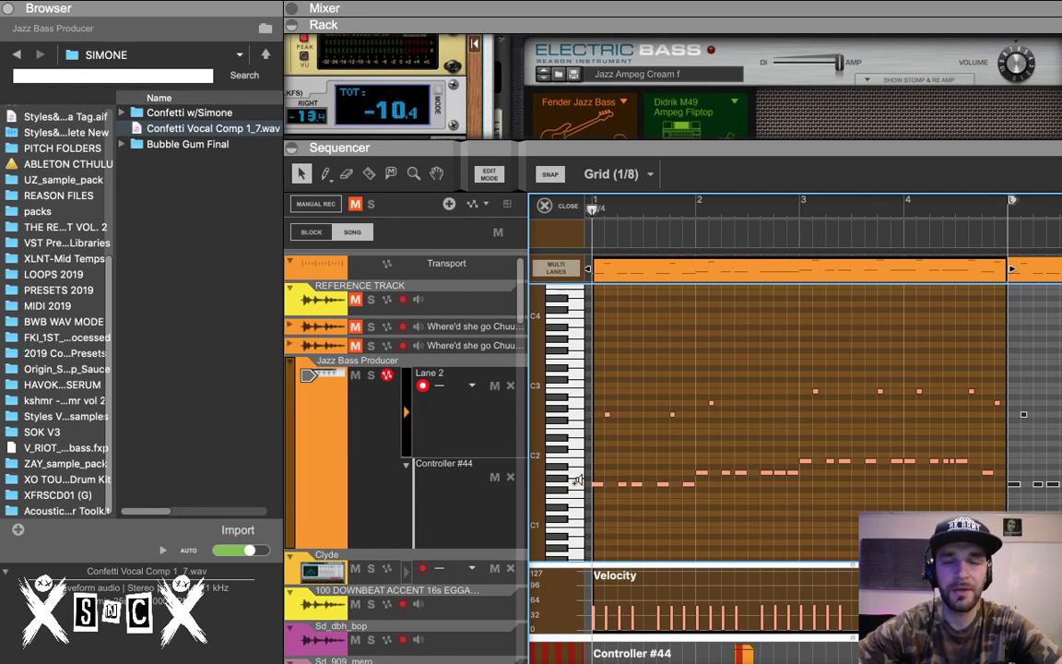
click(578, 480)
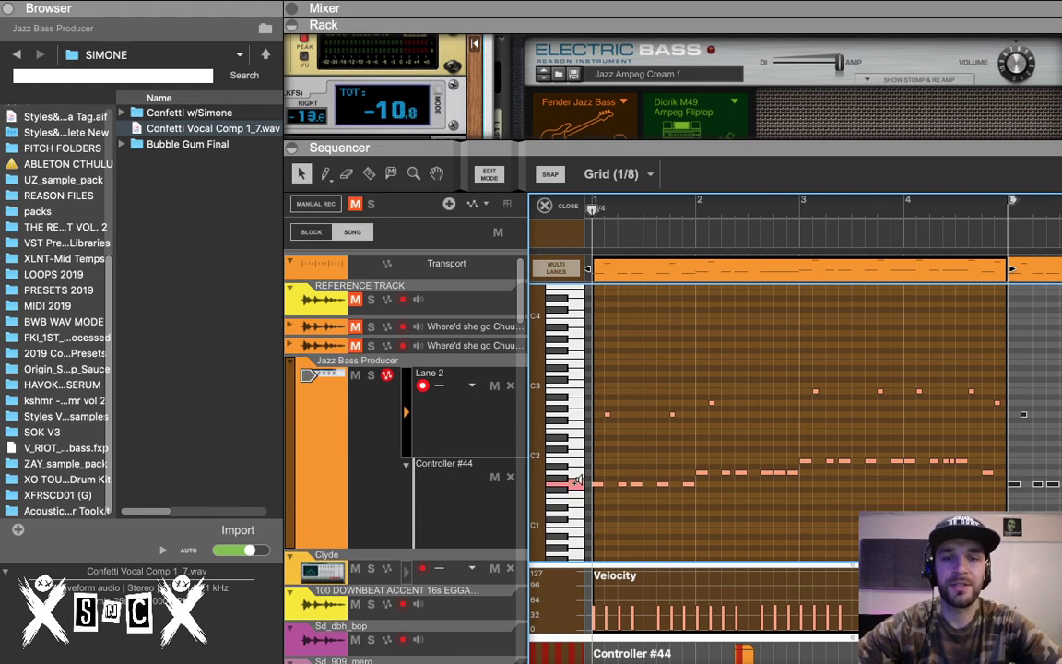
click(578, 480)
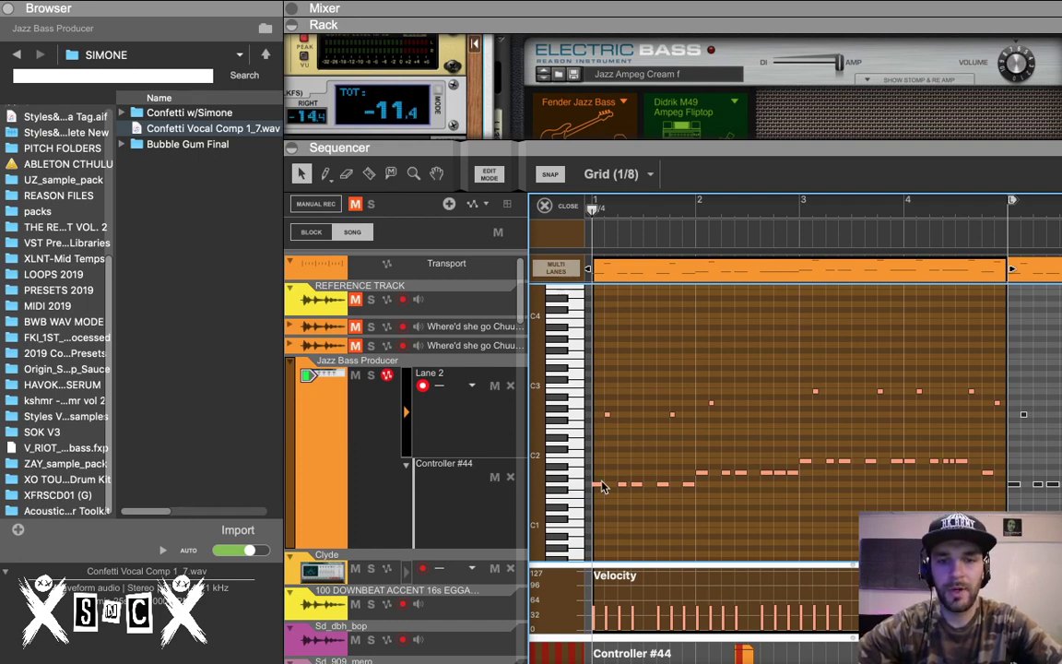
Step: Set the loop locators around the first beat of bar 1 and solo the Jazz Bass Producer track
click(614, 221)
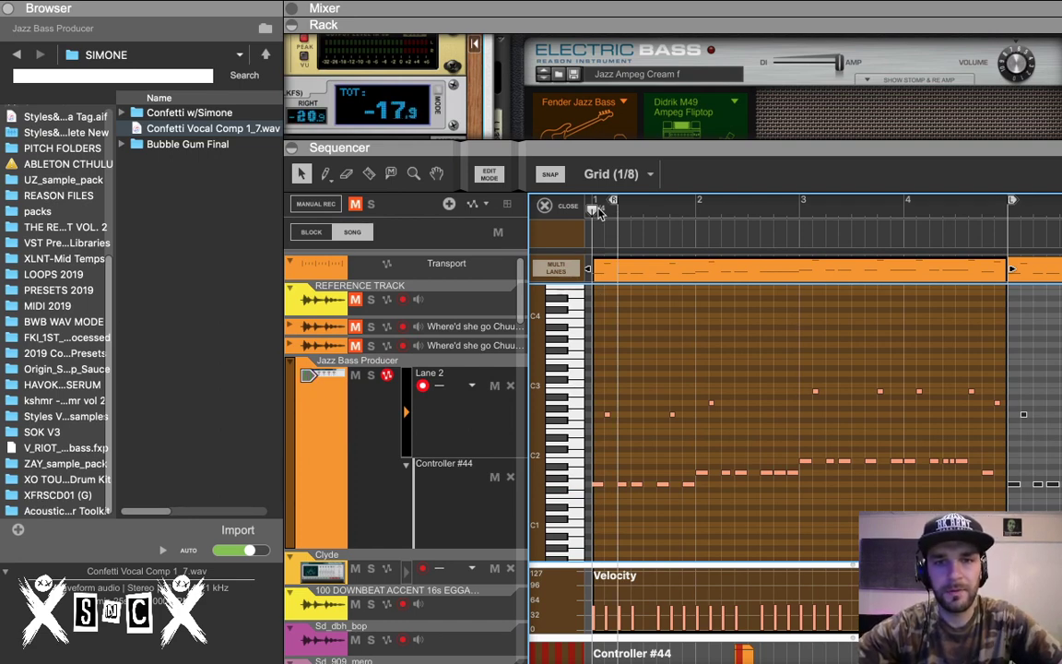
click(371, 374)
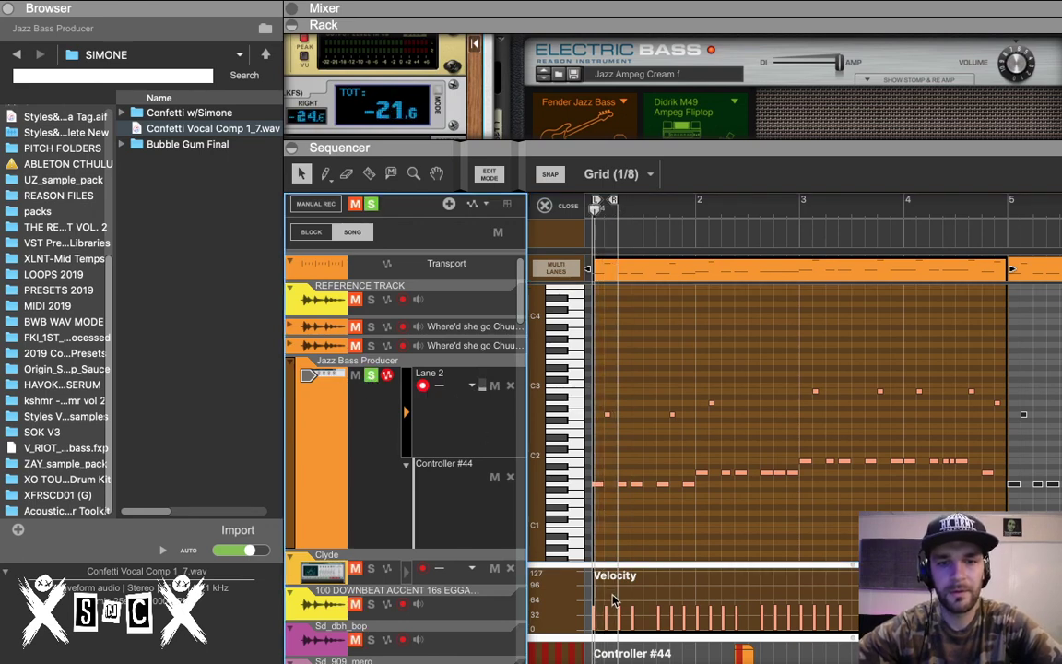
Step: Raise the velocity of the first two bass notes to near maximum with the Pencil tool and audition them
key(p)
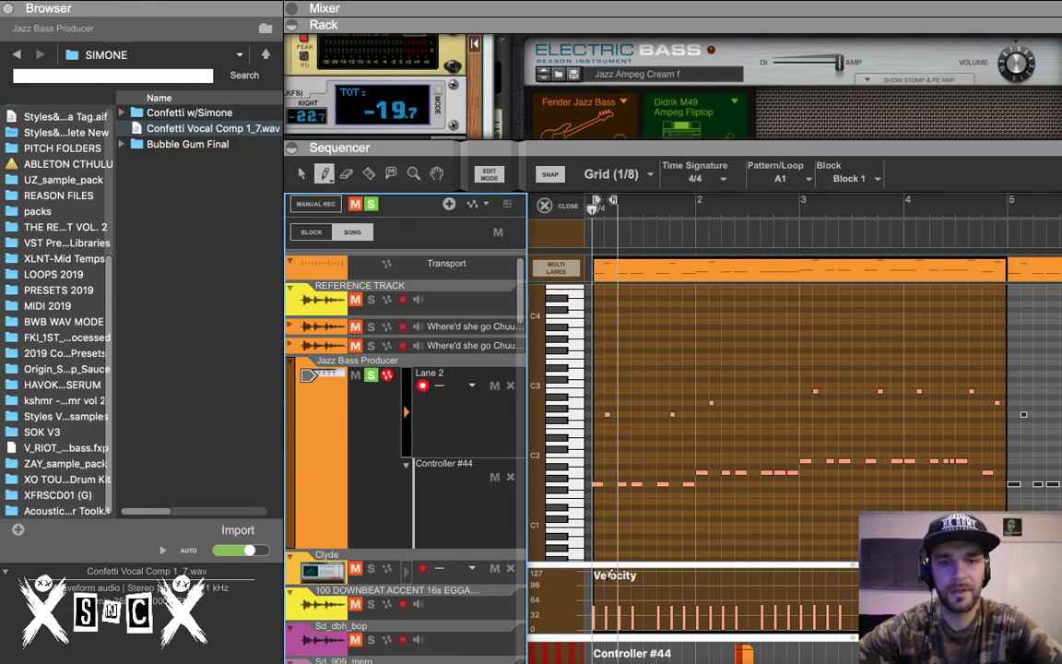
mouse_move(607, 594)
mouse_down()
mouse_move(604, 545)
mouse_move(571, 529)
mouse_up()
key(space)
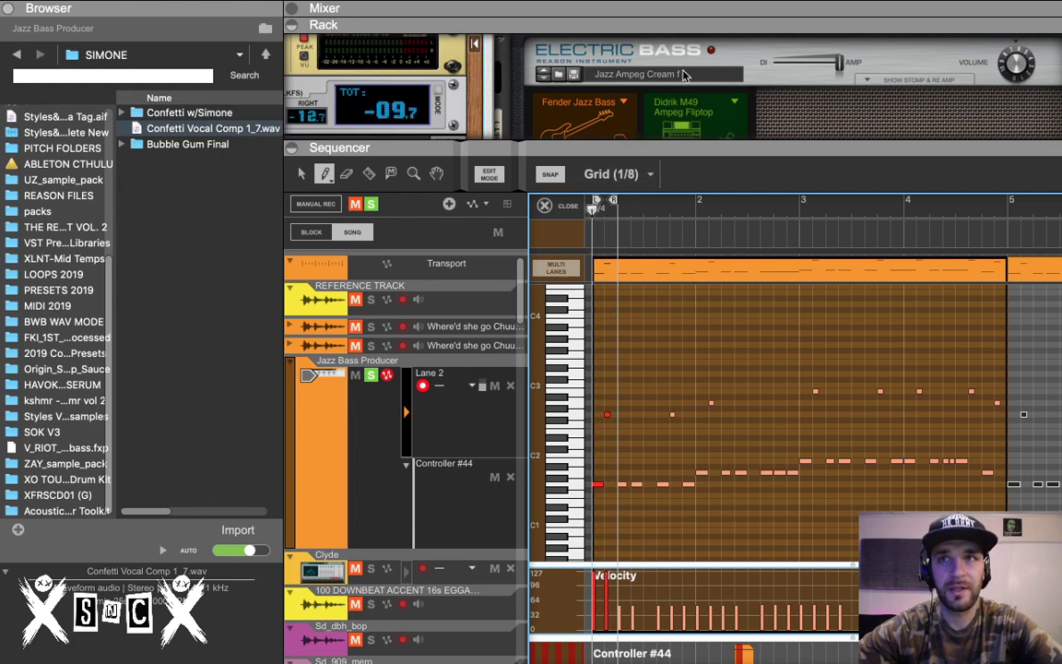
Step: Lower the level fader on the Jazz Bass Producer mix channel in the rack and audition the loop
scroll(684, 76, up, 2)
scroll(684, 76, up, 10)
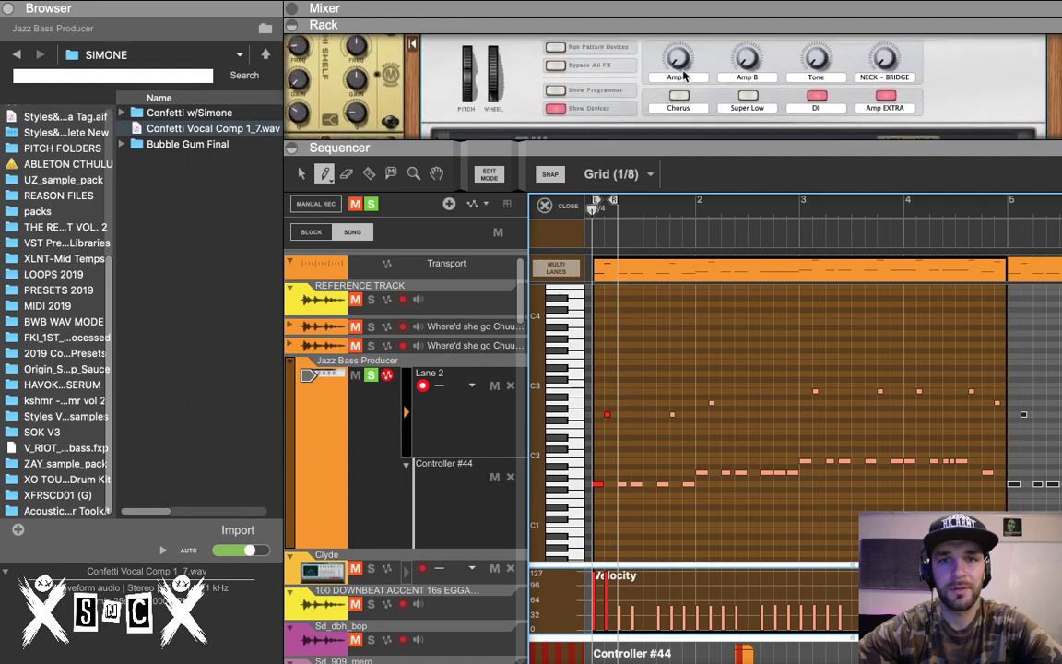
scroll(684, 76, up, 4)
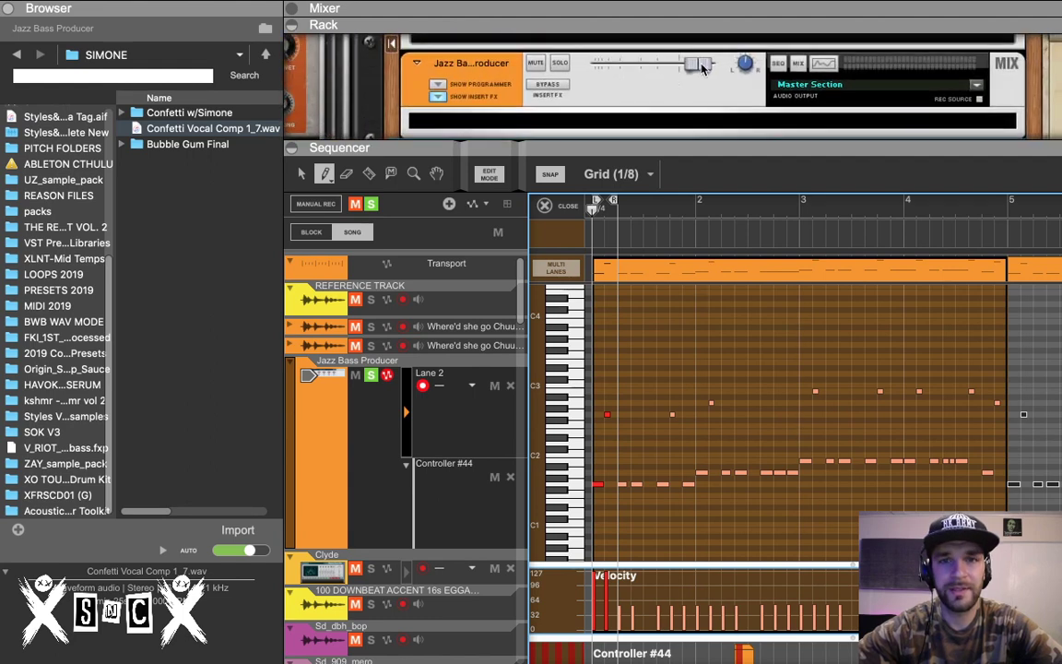
drag(684, 68, 662, 67)
key(space)
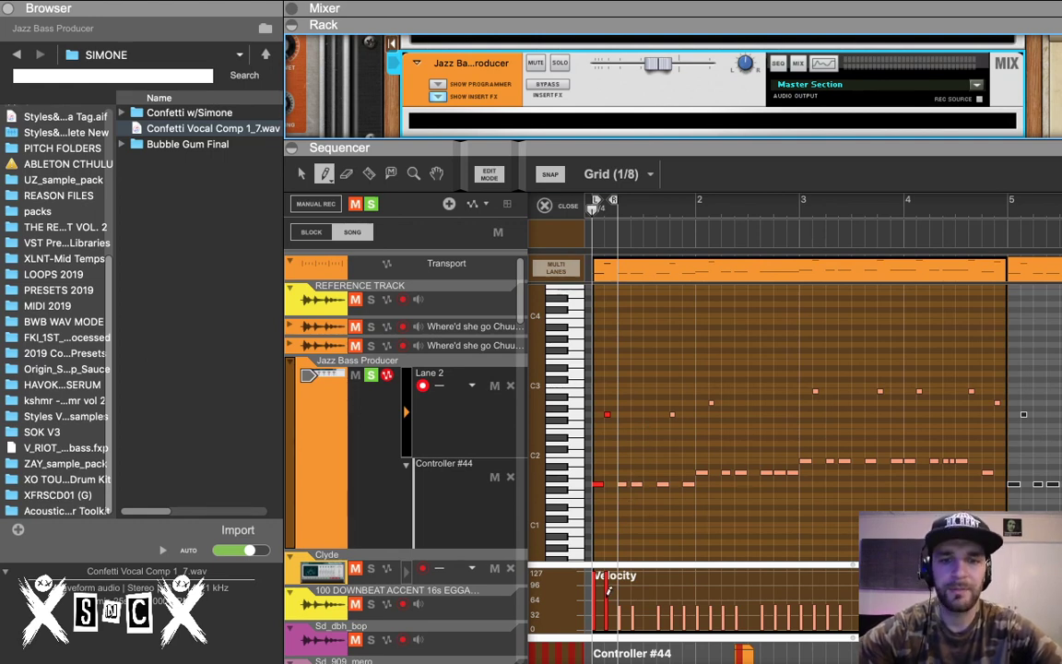
Step: Undo the velocity change on the first two notes, then try raising only the second note's velocity
key(super+z)
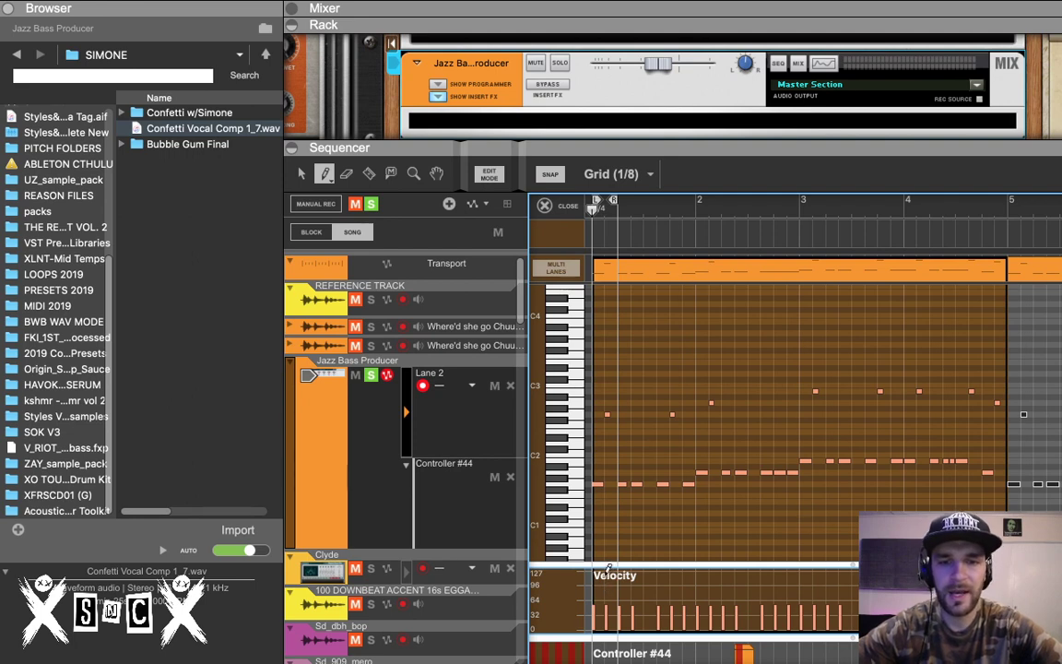
click(605, 569)
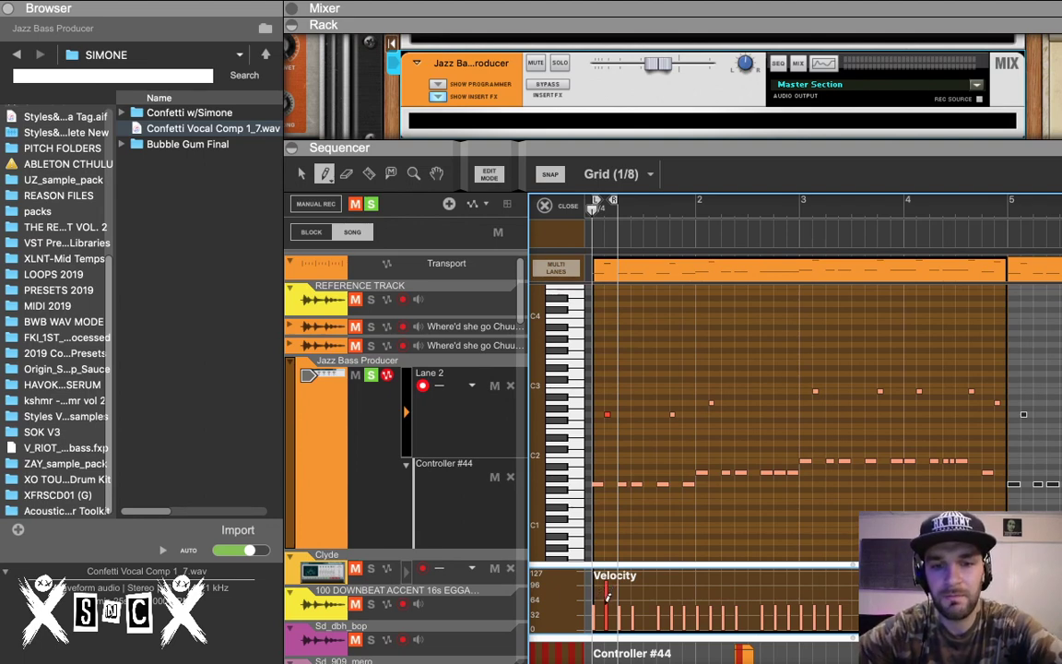
key(super+z)
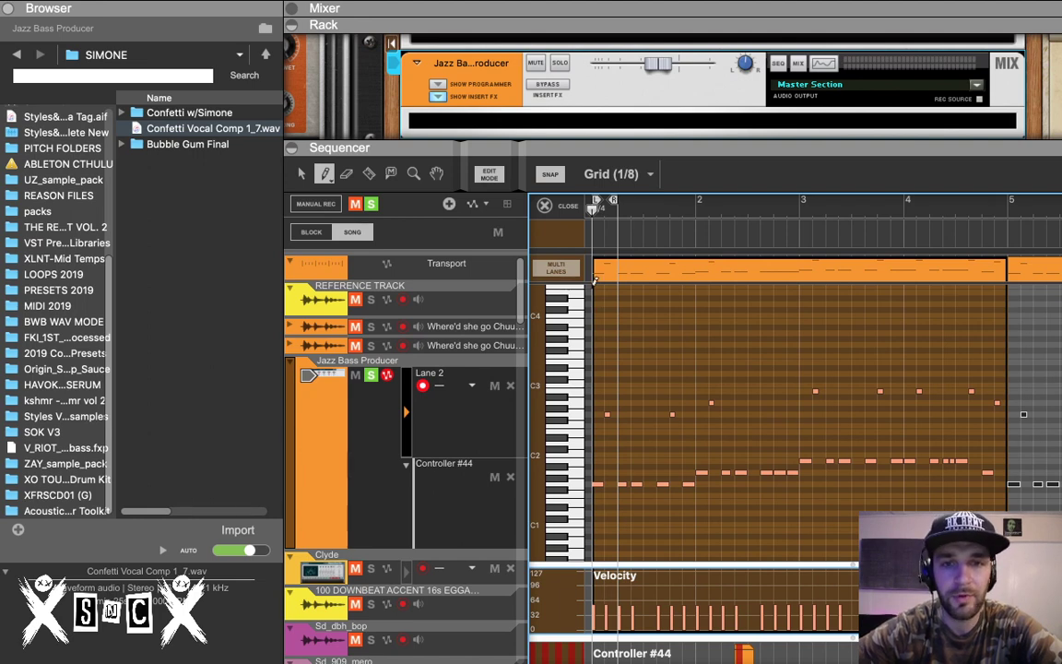
Step: Set the Jazz Bass Producer mix channel level to -0.79 dB while playing the loop
key(space)
click(676, 69)
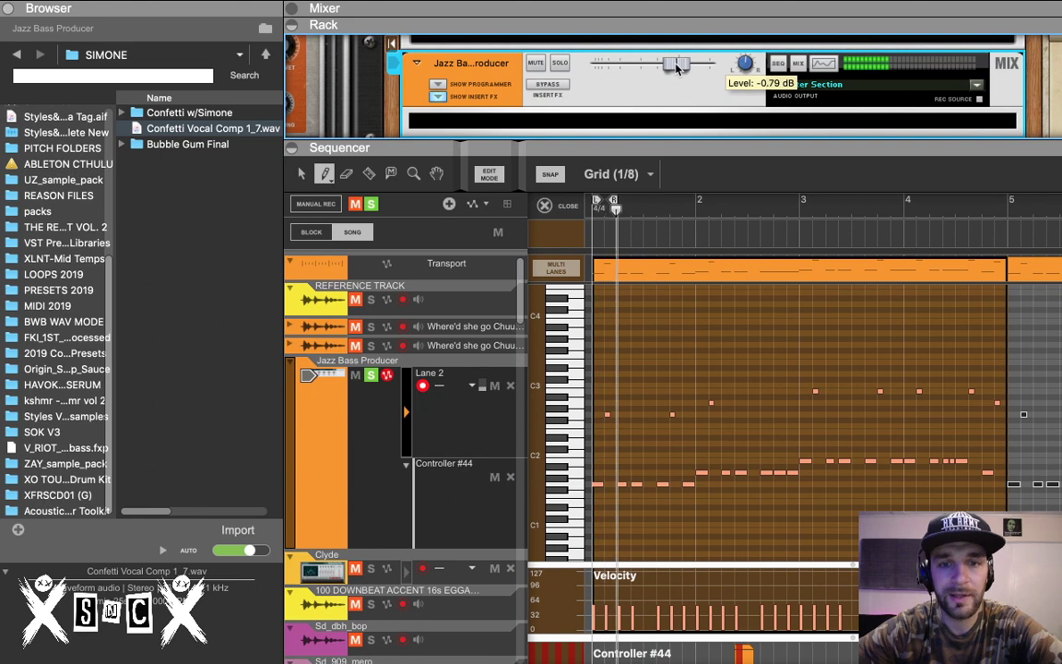
key(space)
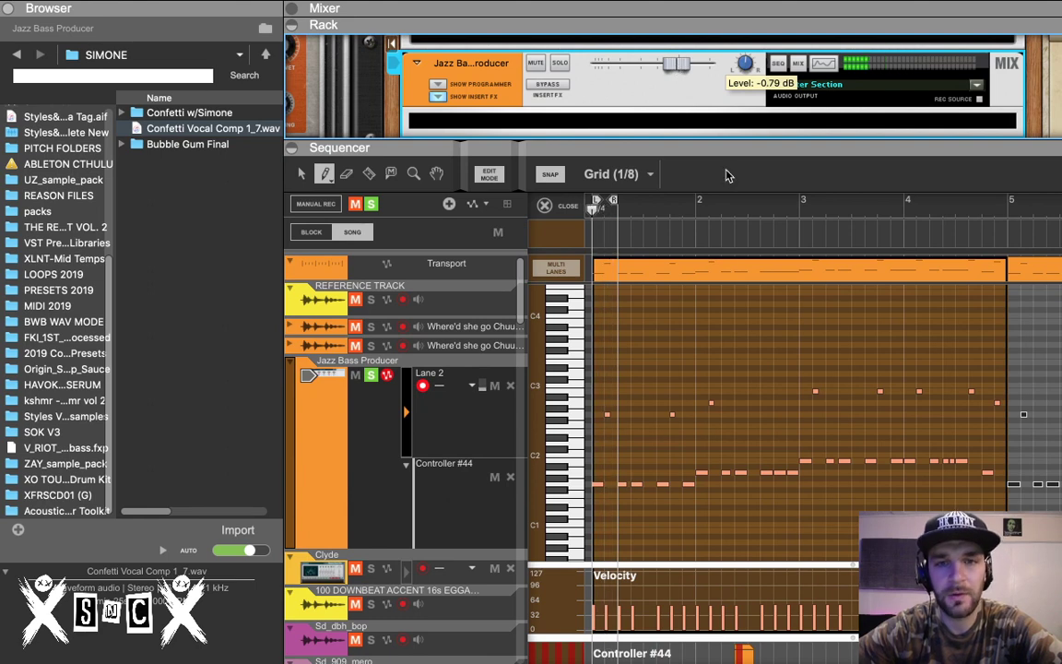
Step: Close the clip editor and set the loop locators to bars 5 and 9 of the arrangement
click(565, 204)
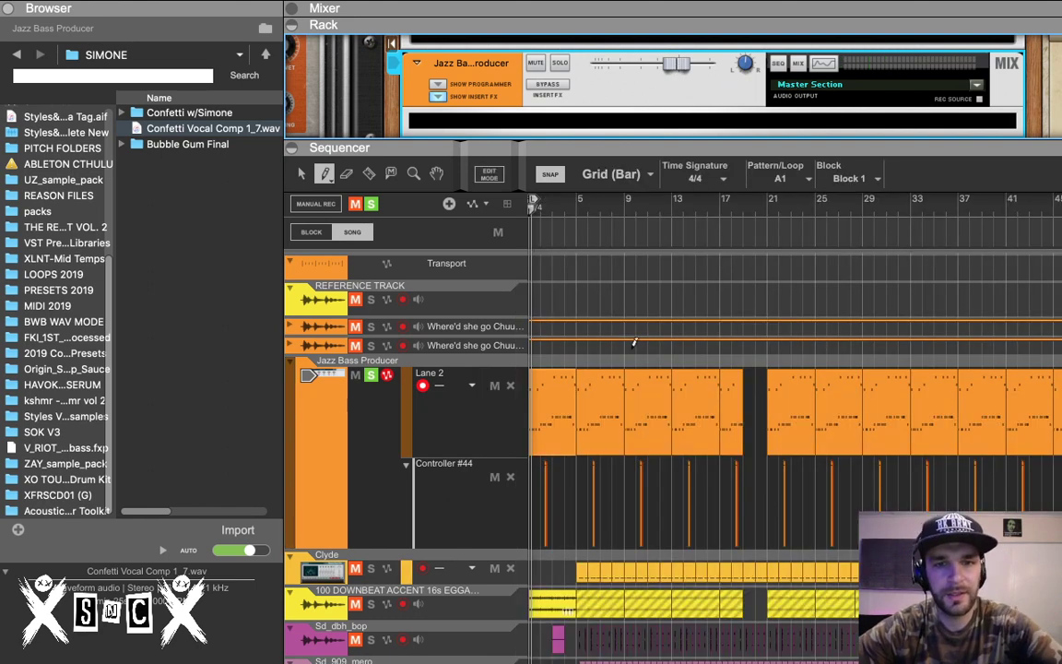
click(585, 212)
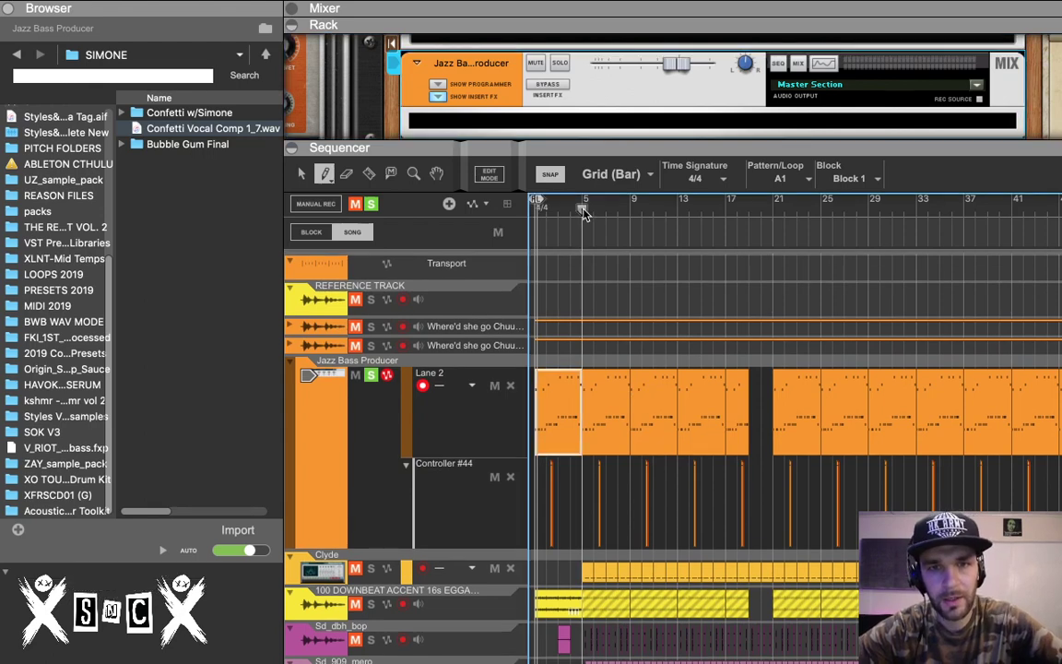
super+click(633, 209)
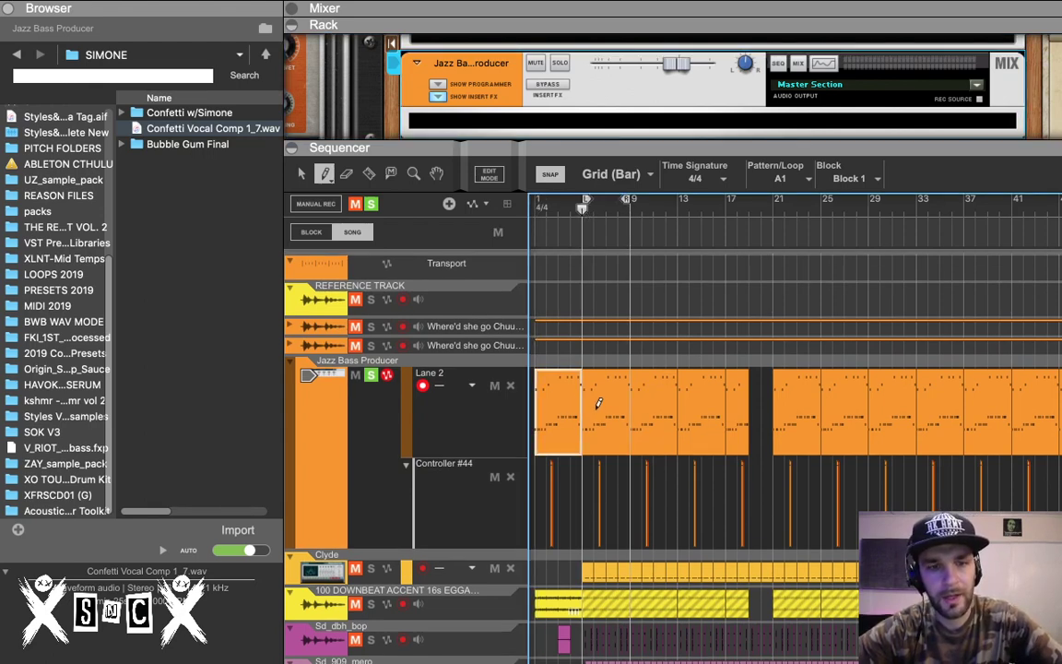
Step: Delete the Jazz Bass Producer clip between bars 5 and 9
key(Tab)
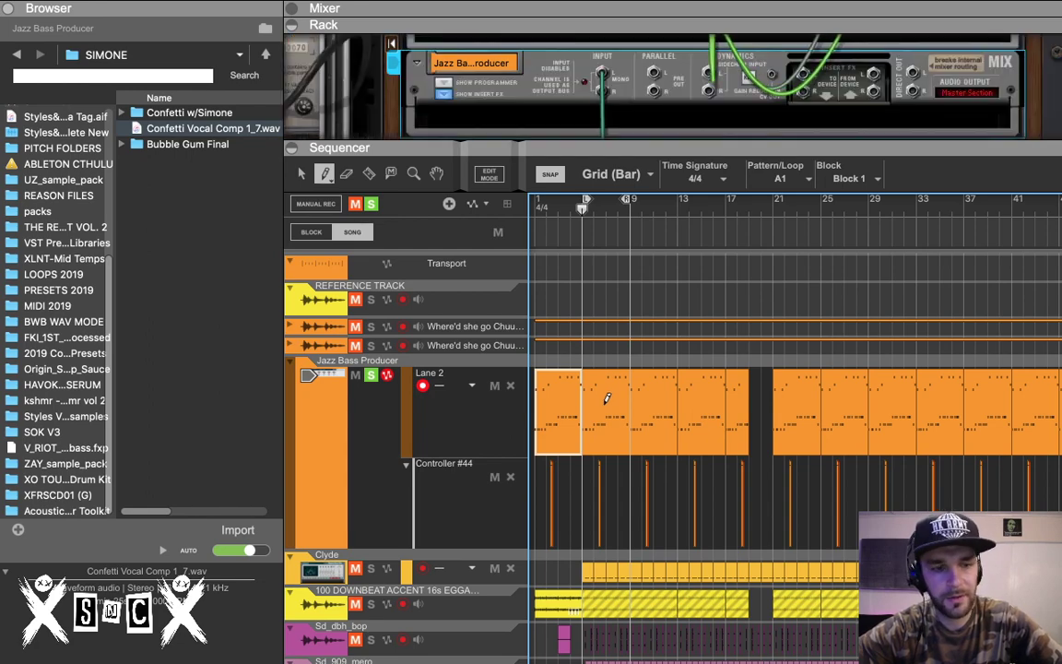
key(Tab)
key(q)
click(605, 410)
key(Delete)
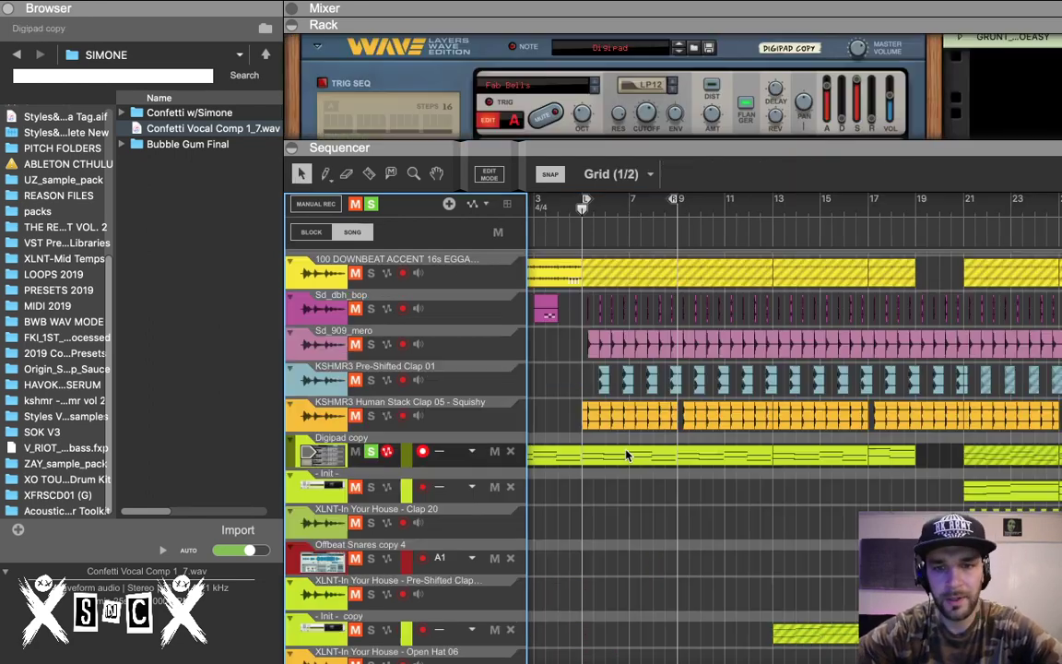
Step: Copy the Digipad copy clip from bars 5 to 9 onto the Jazz Bass Producer lane and solo that bass track
click(628, 451)
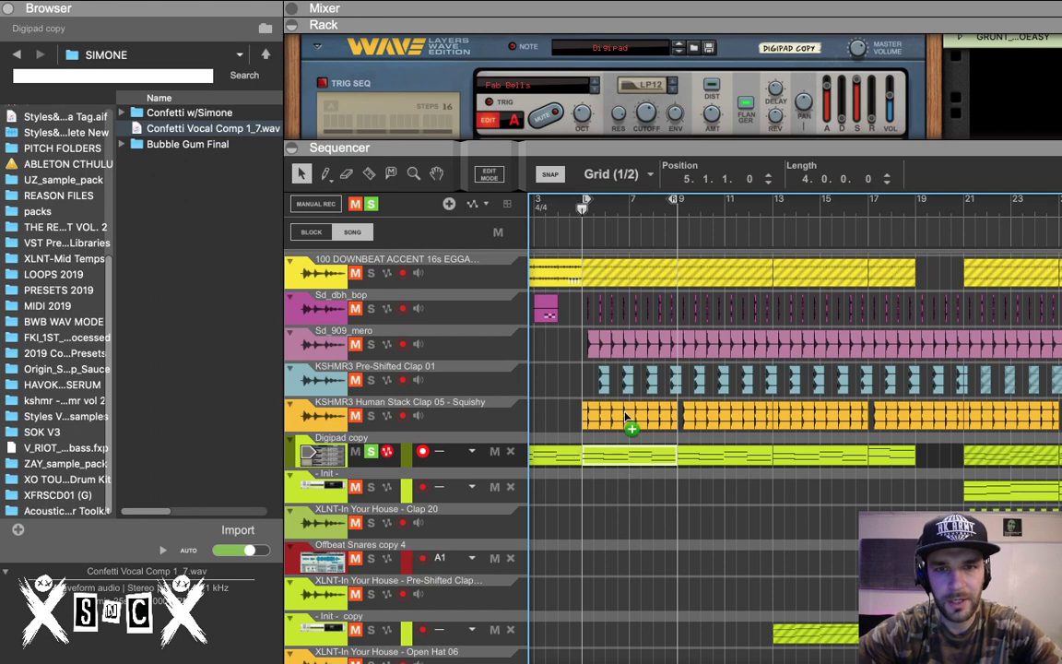
drag(624, 412, 624, 366)
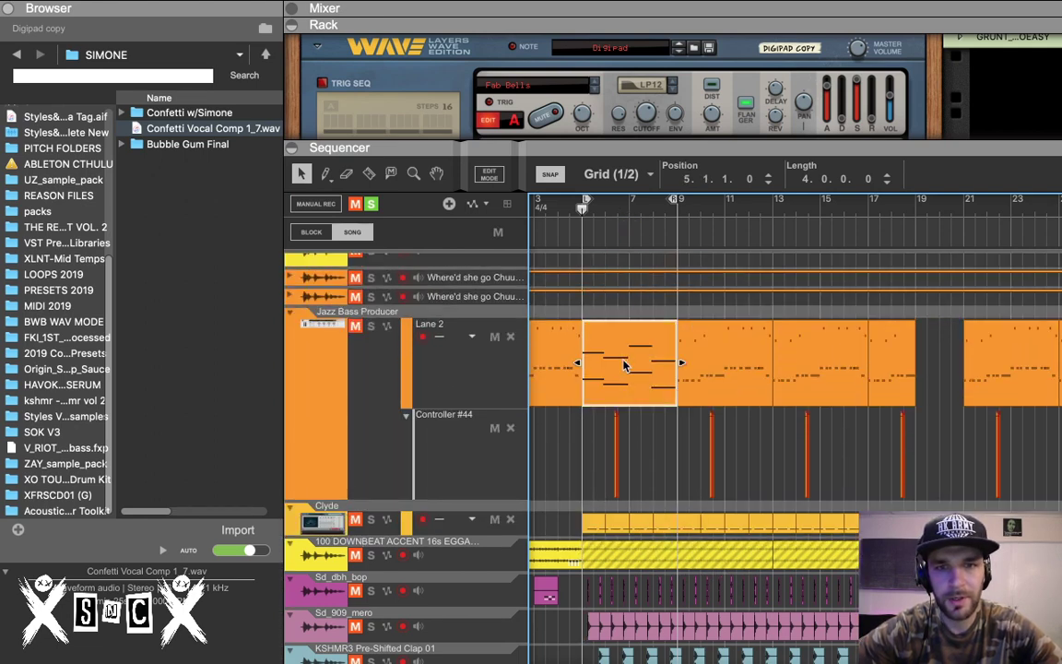
click(381, 326)
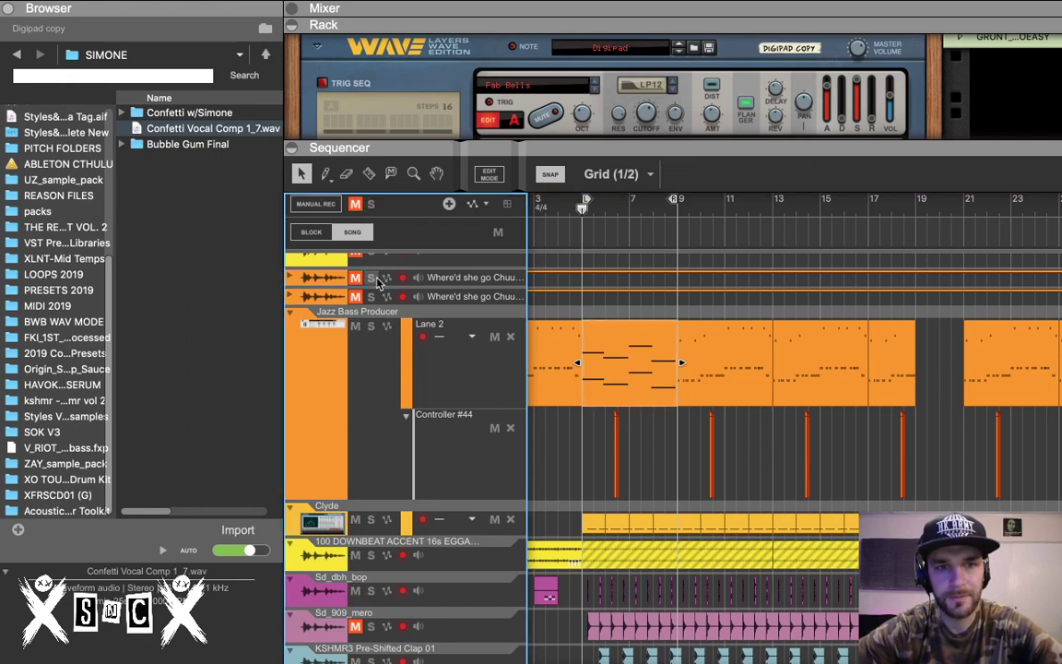
click(371, 325)
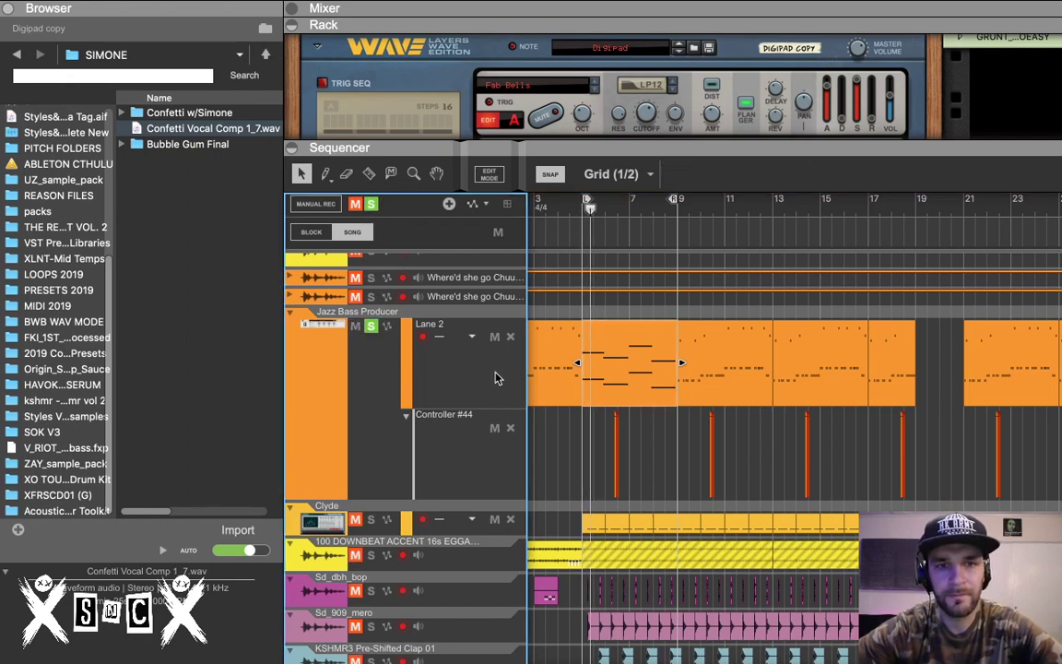
Step: Select the Jazz Bass Producer track and lower its mix channel level to -1.05 dB while playing the loop
click(367, 403)
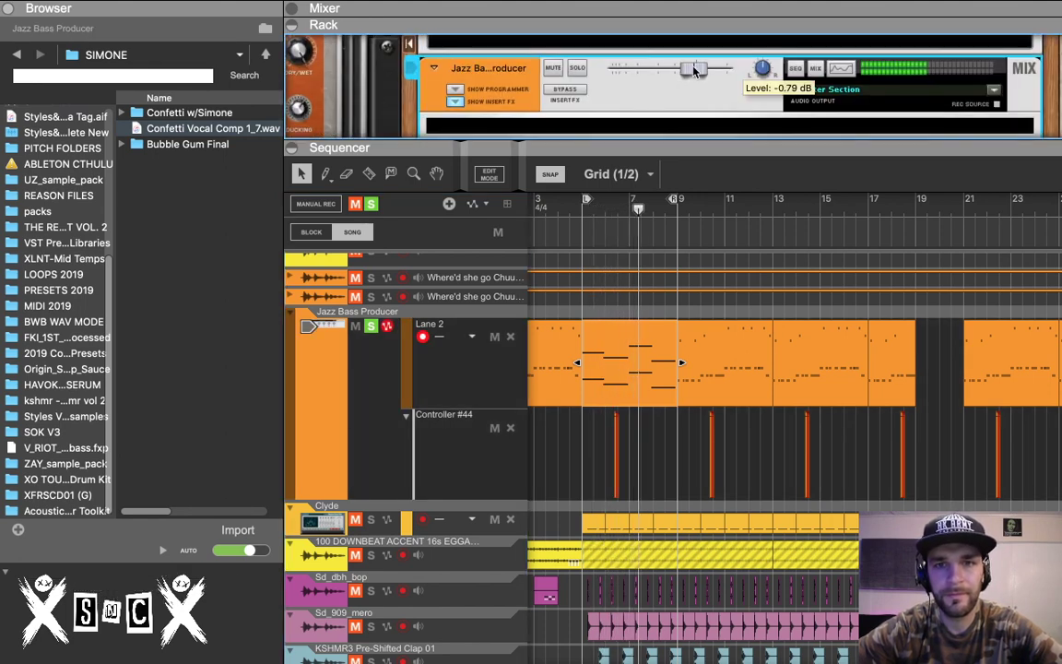
drag(694, 67, 693, 68)
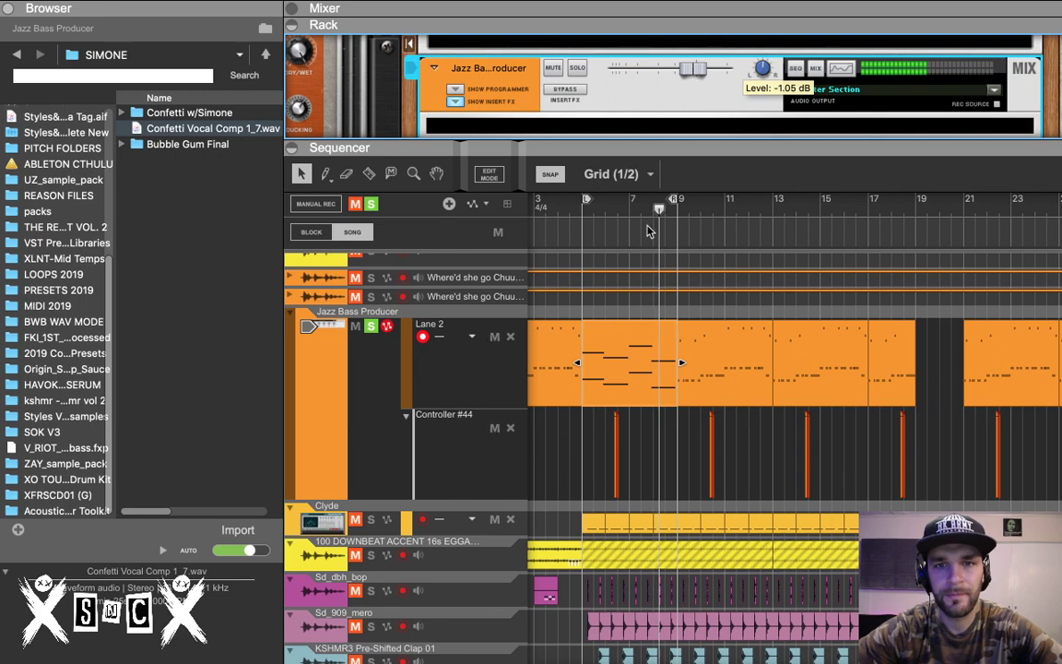
key(space)
Step: Open the copied Jazz Bass Producer clip at bars 5 to 9 and delete its upper-octave notes
double_click(626, 367)
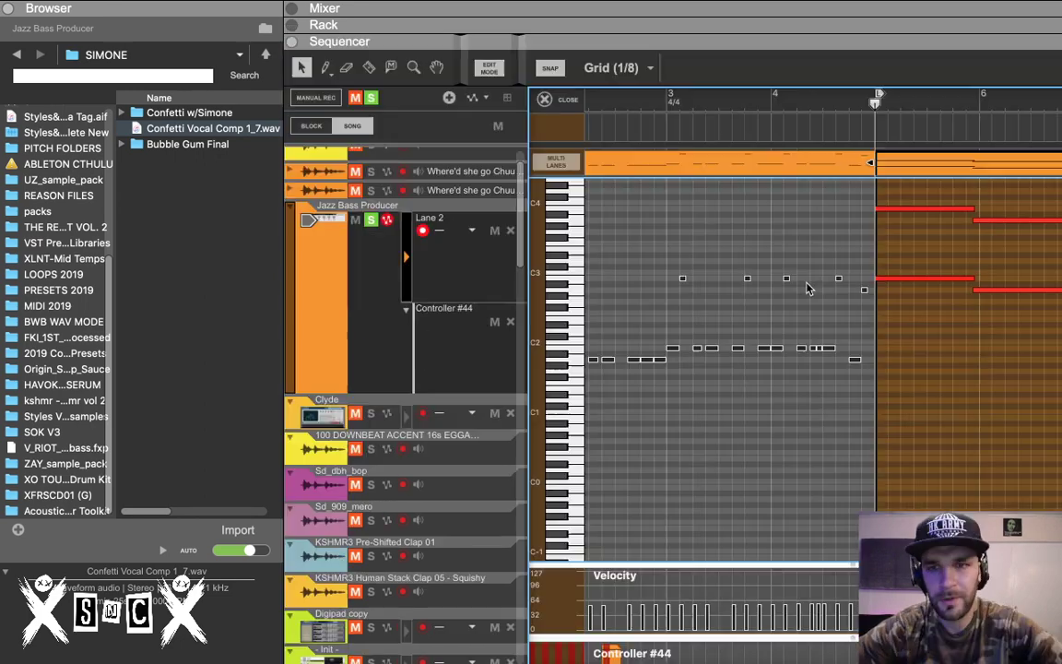
scroll(805, 284, up, 6)
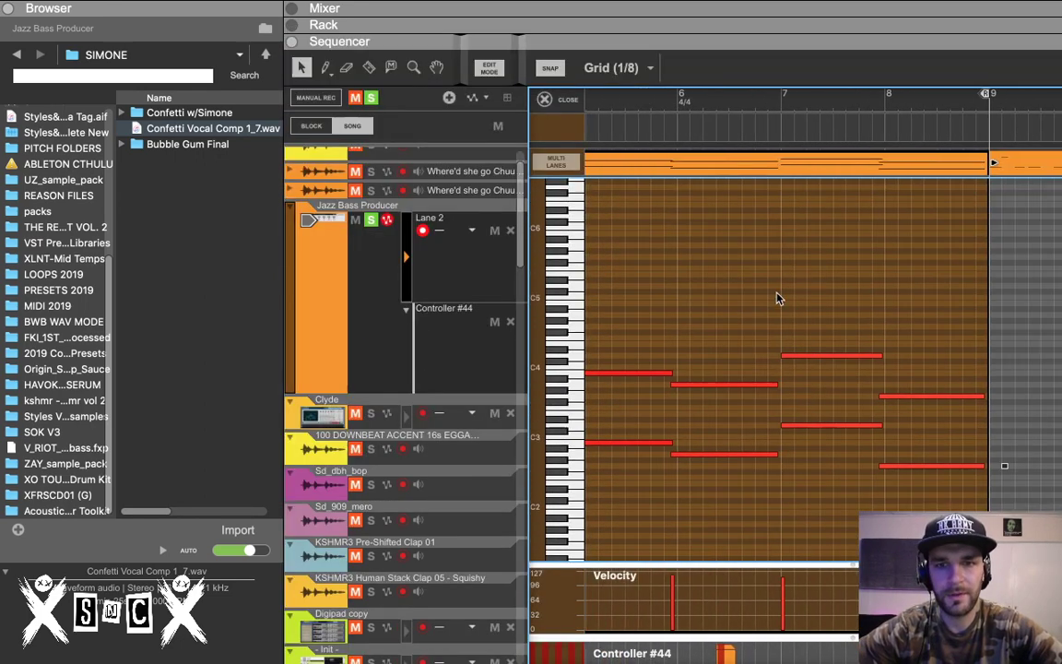
scroll(771, 327, right, 2)
scroll(771, 336, left, 2)
scroll(770, 336, down, 1)
drag(710, 315, 609, 397)
key(Delete)
drag(831, 298, 896, 391)
key(Delete)
Step: Transpose all remaining notes in the clip down one octave, with the first on B1, and audition the loop
scroll(805, 325, left, 3)
scroll(806, 325, down, 1)
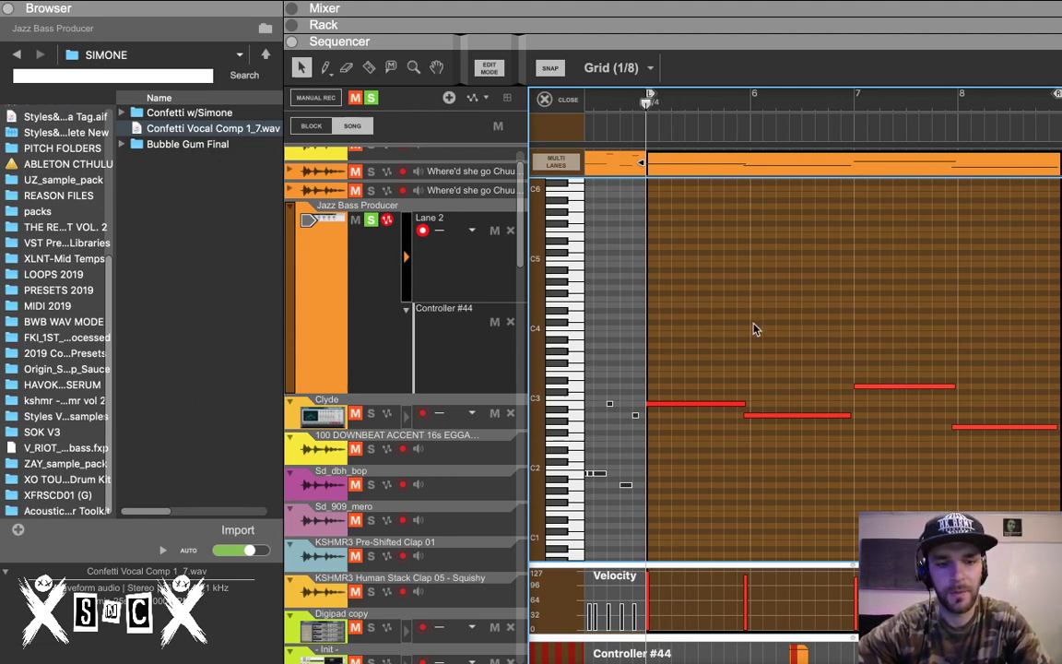
key(super+a)
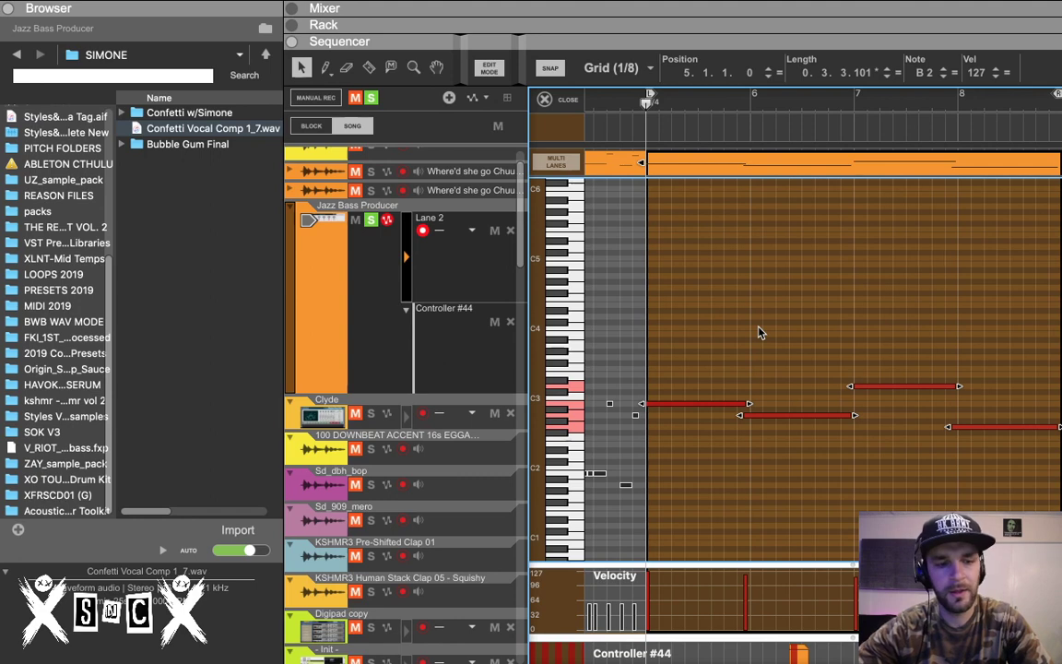
click(761, 324)
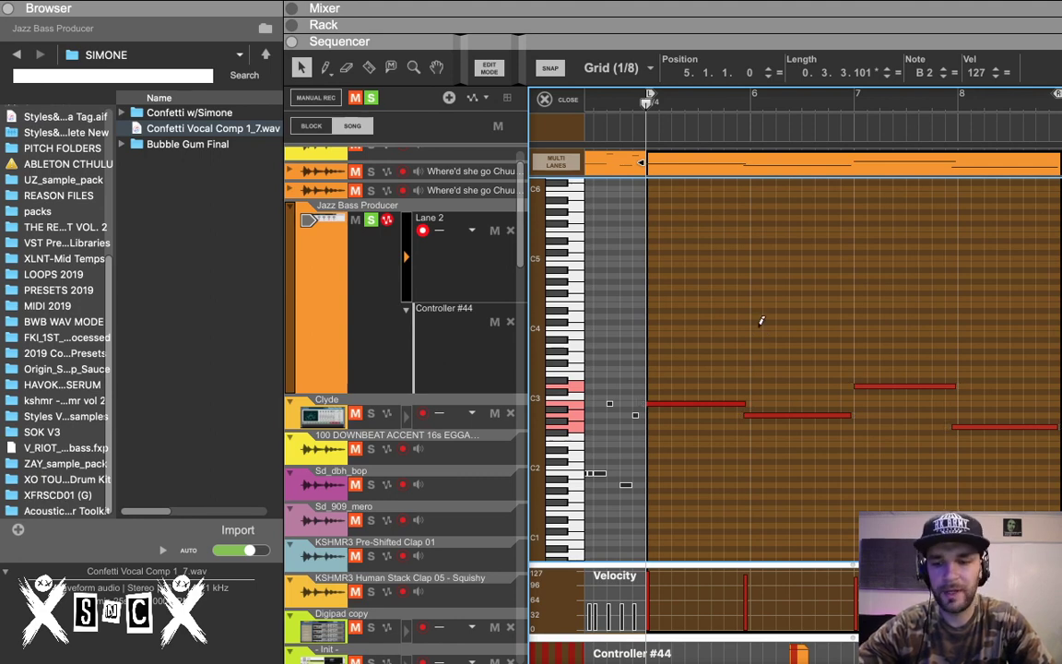
key(super+shift+Down)
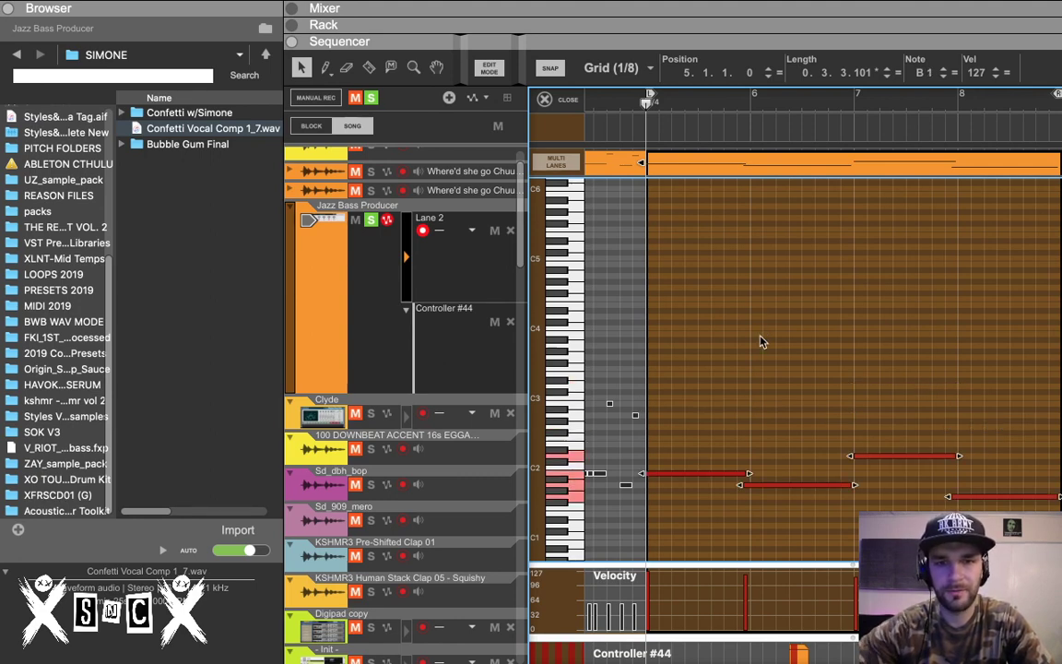
scroll(808, 301, down, 3)
key(space)
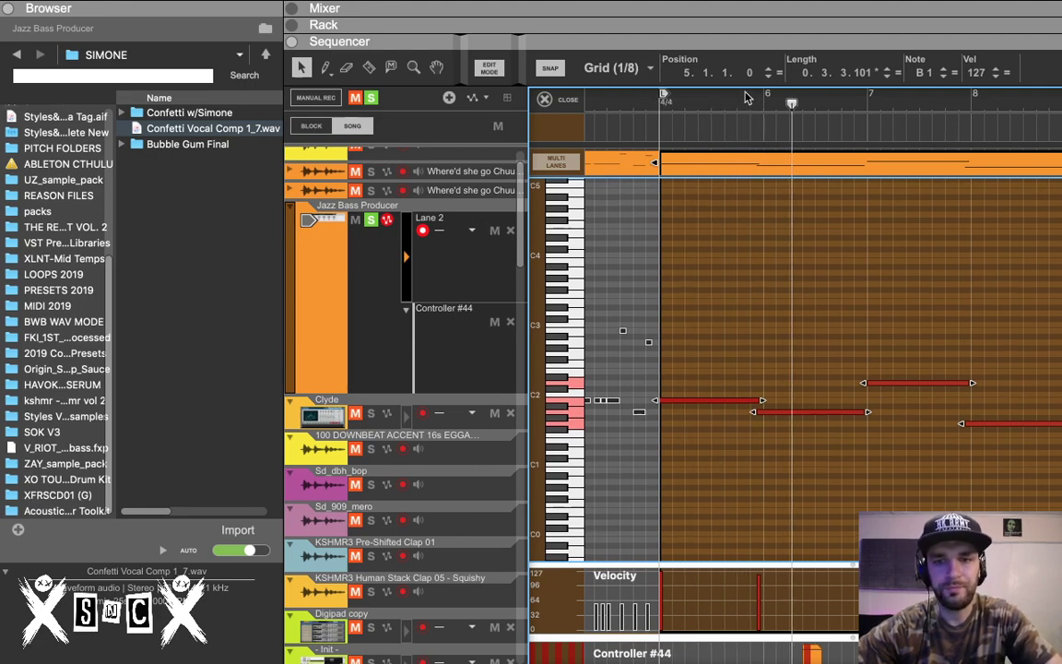
key(space)
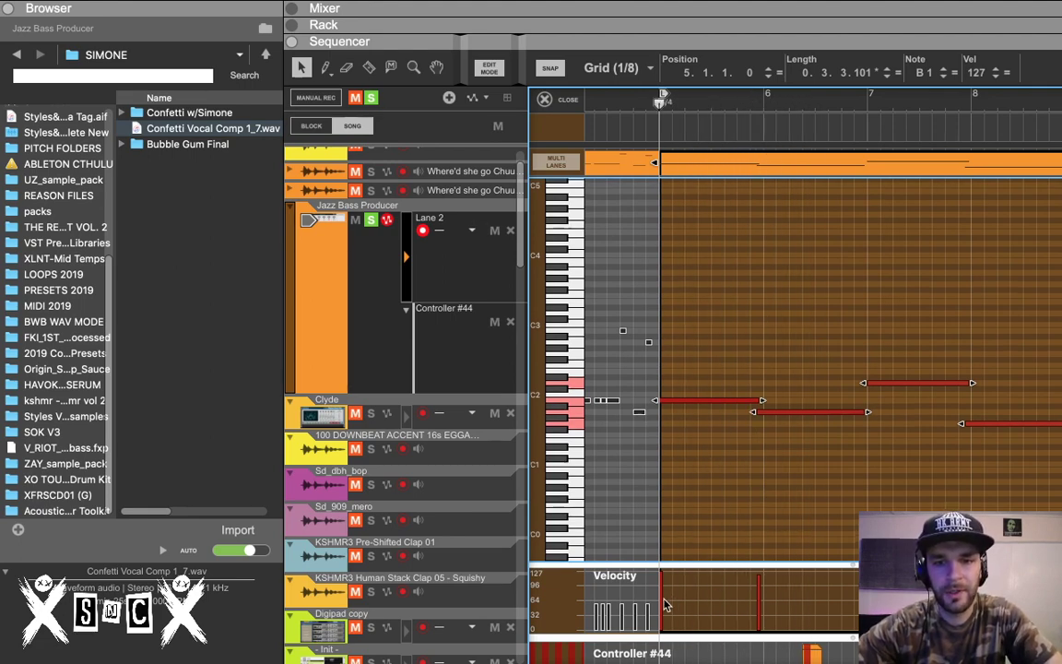
Step: Draw the velocities of the four bass notes down to about 66 and play the loop
key(w)
drag(663, 593, 742, 599)
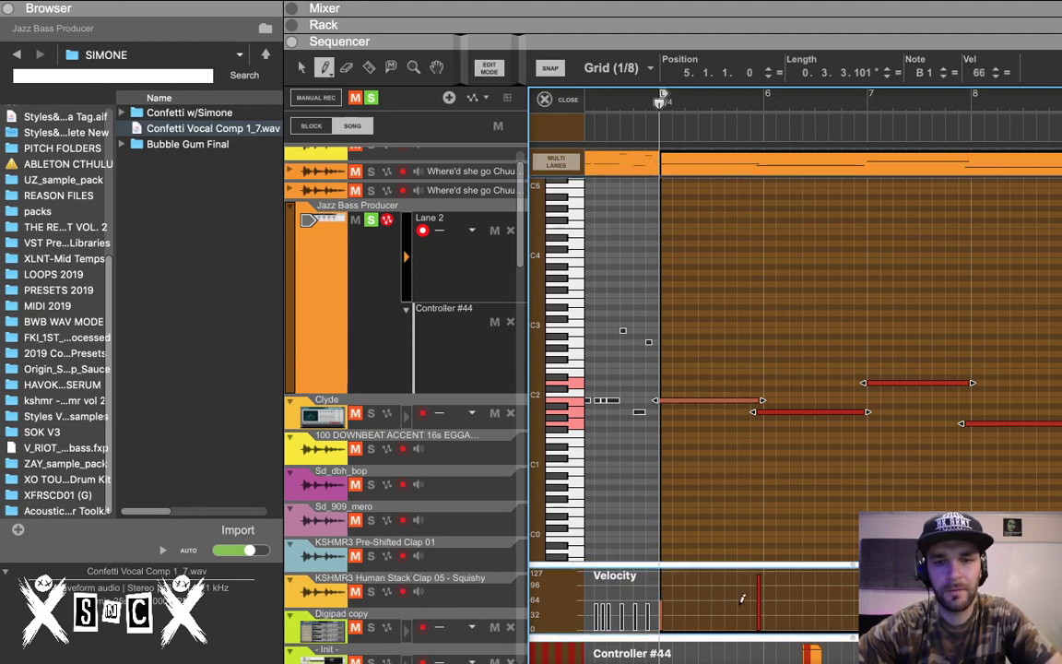
click(760, 595)
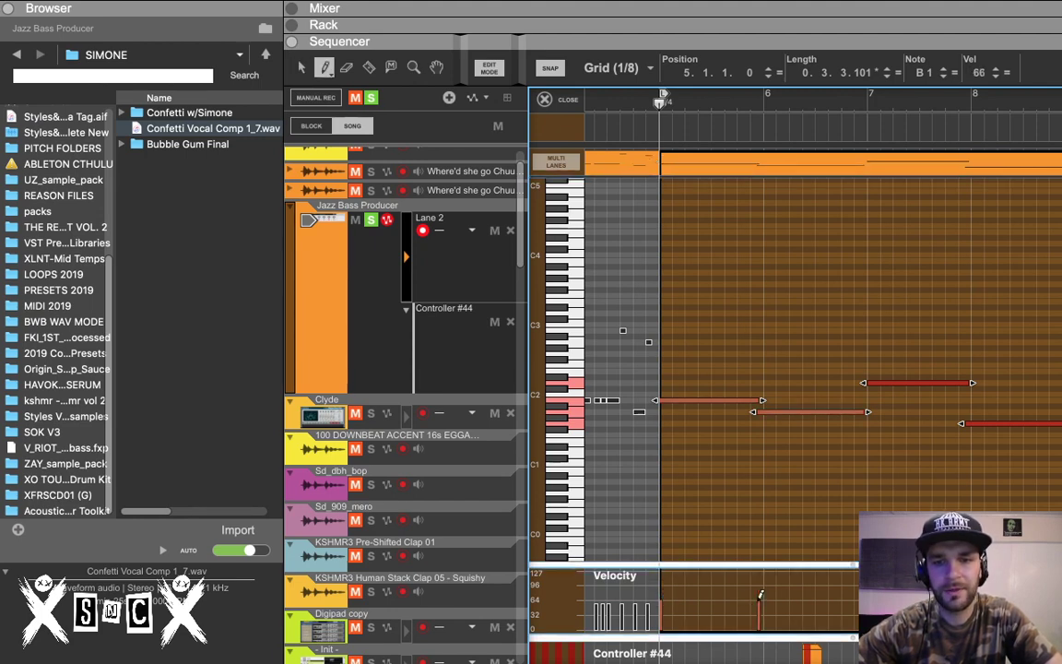
click(867, 598)
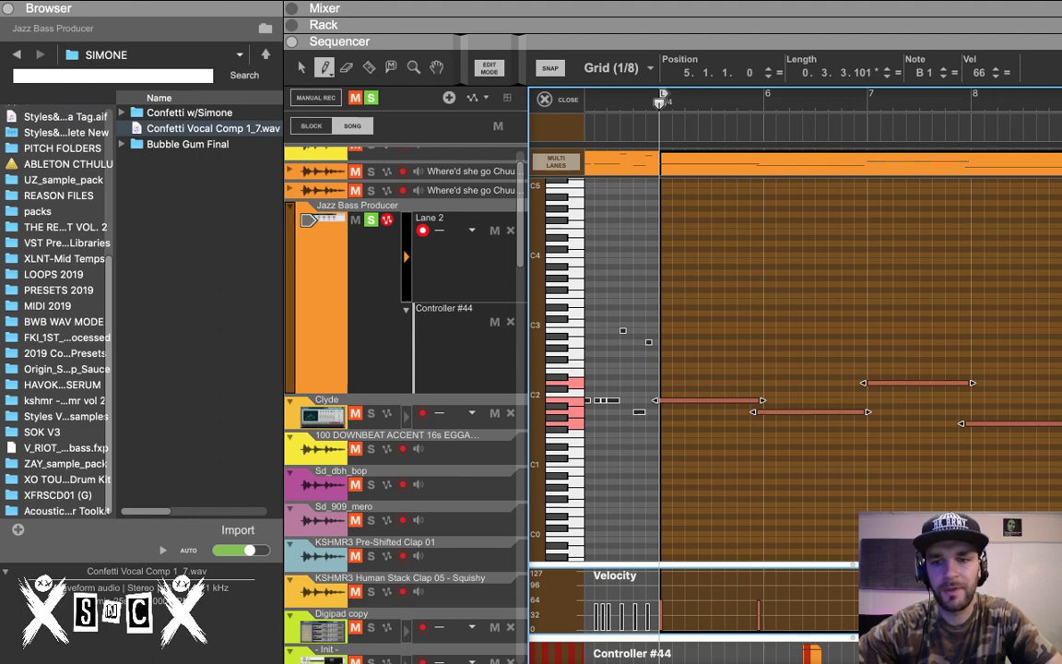
key(q)
key(space)
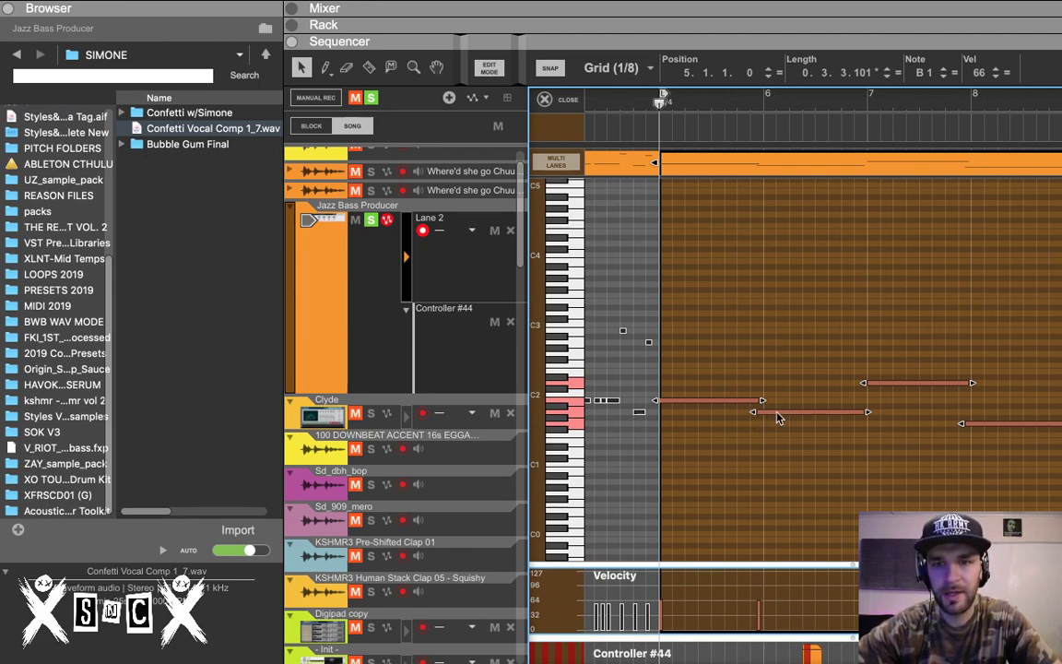
Step: Make all four bass notes equally long and shorten them together to a length of 0.0.2.0
click(783, 403)
scroll(783, 412, up, 5)
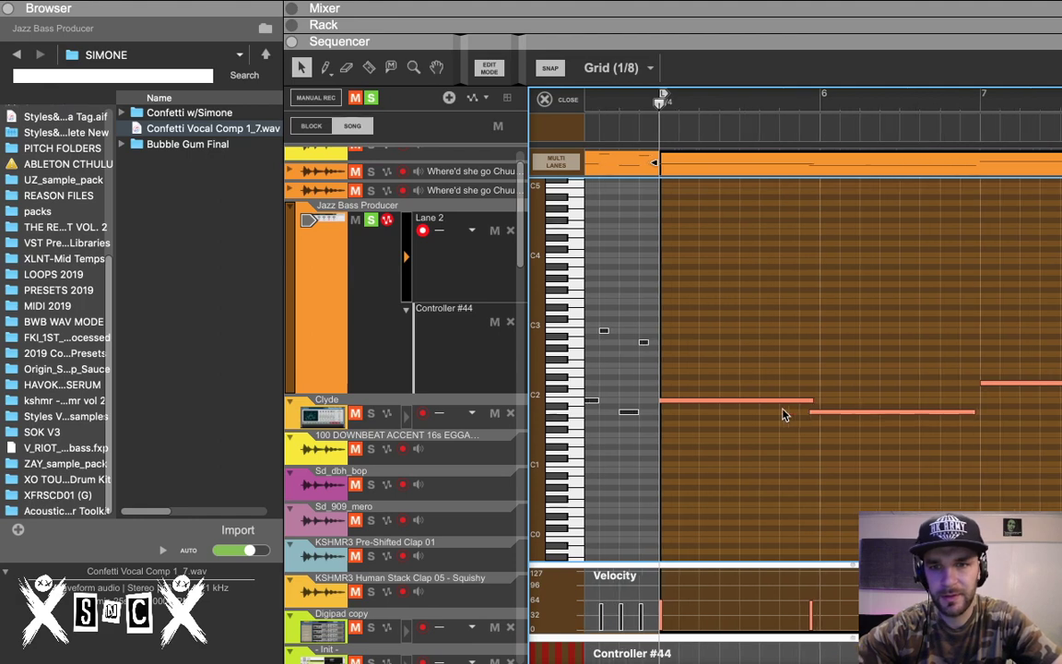
scroll(816, 424, down, 3)
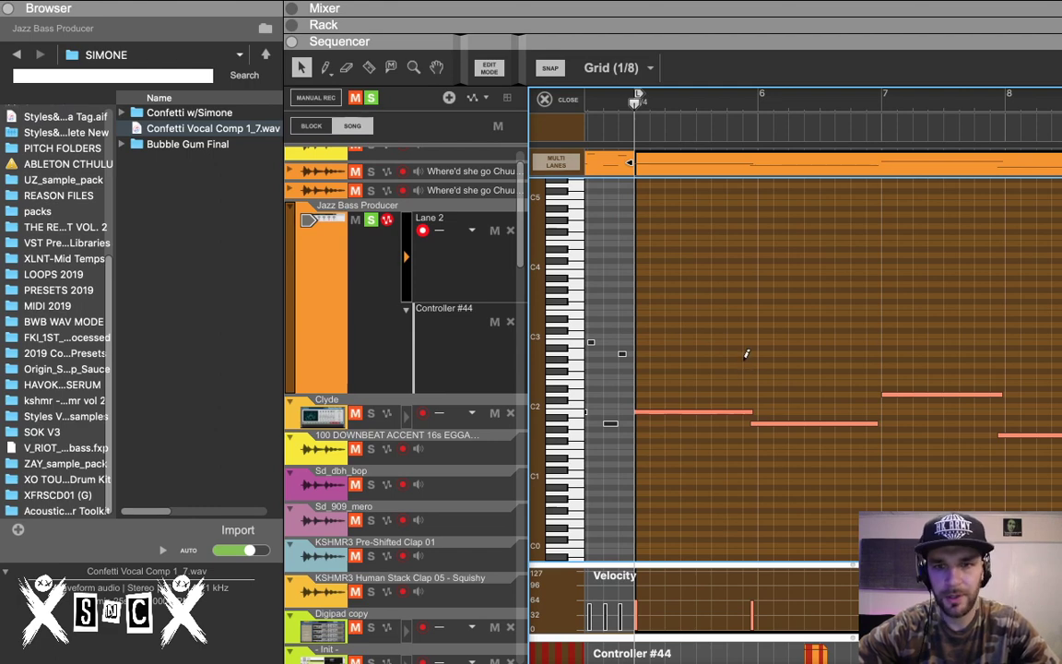
key(super+a)
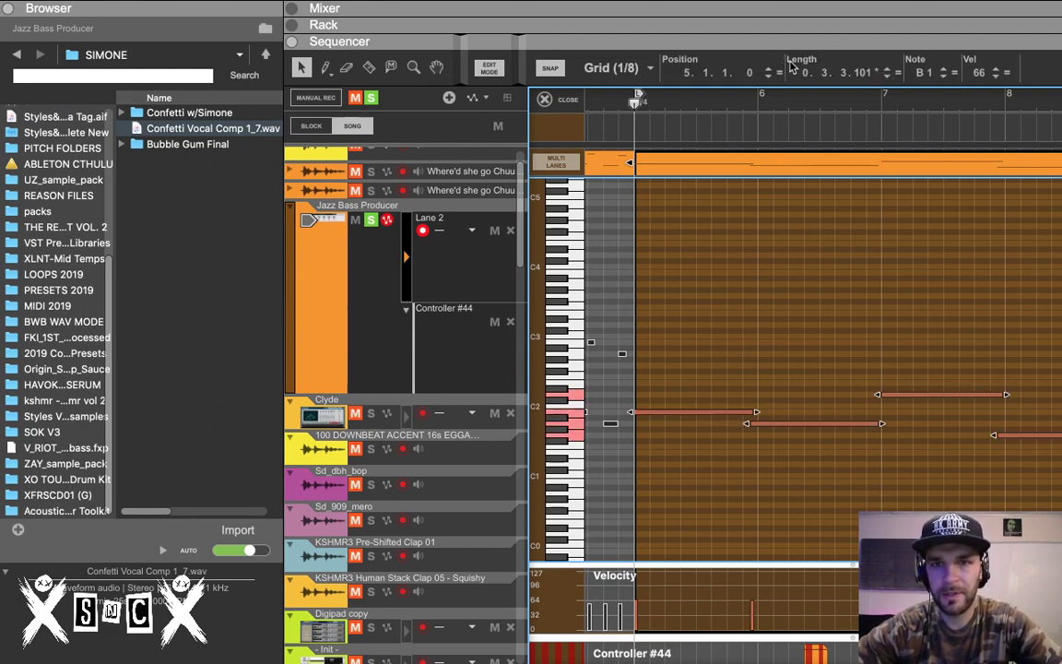
click(899, 73)
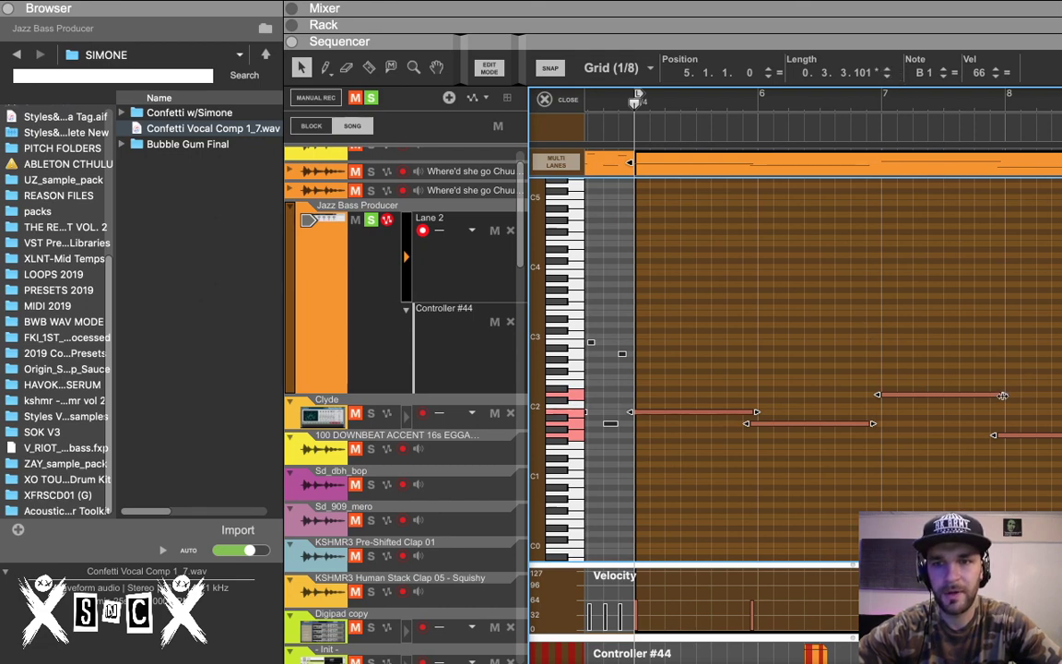
drag(1003, 396, 893, 412)
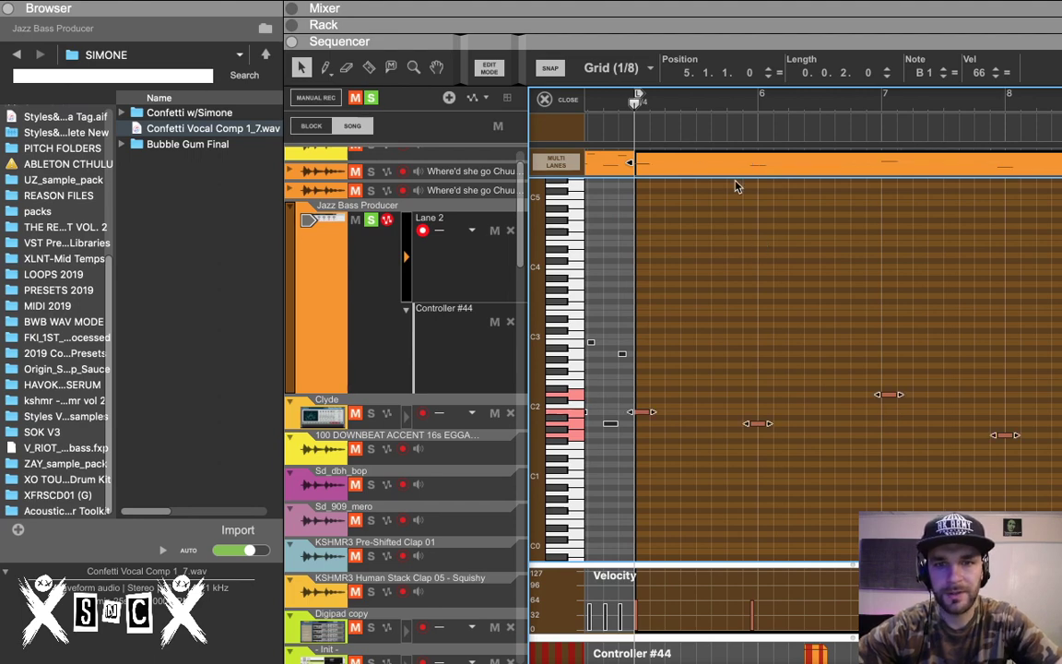
scroll(771, 329, left, 1)
scroll(771, 328, up, 1)
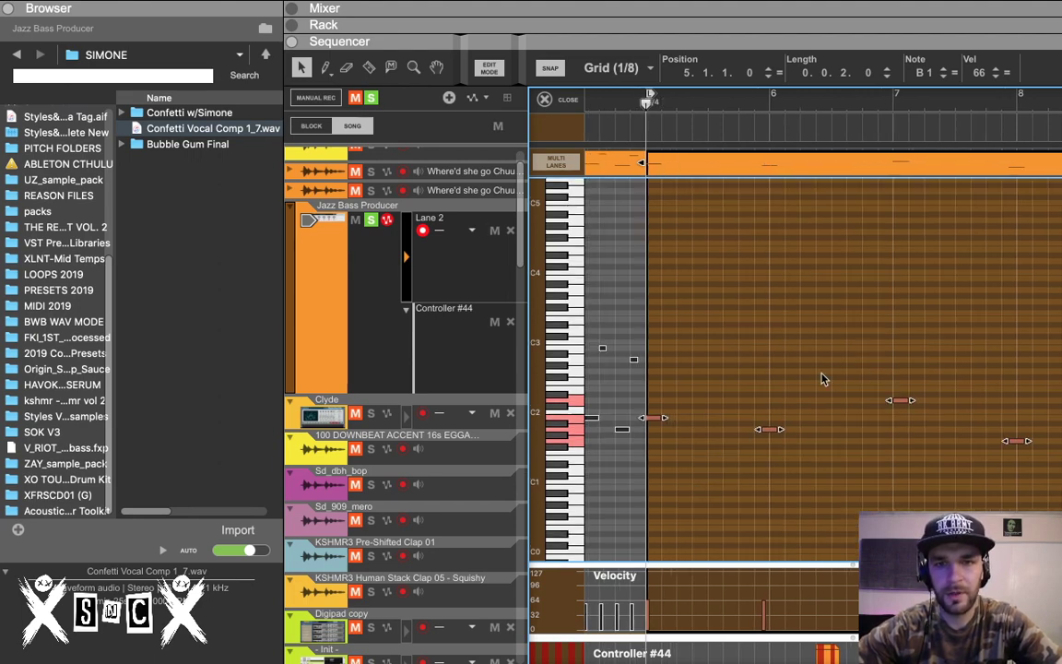
Step: Shorten only the first B1 note at bar 5 to a length of 0.0.1.0
scroll(823, 375, up, 1)
scroll(840, 392, left, 2)
scroll(841, 392, down, 1)
scroll(840, 392, up, 3)
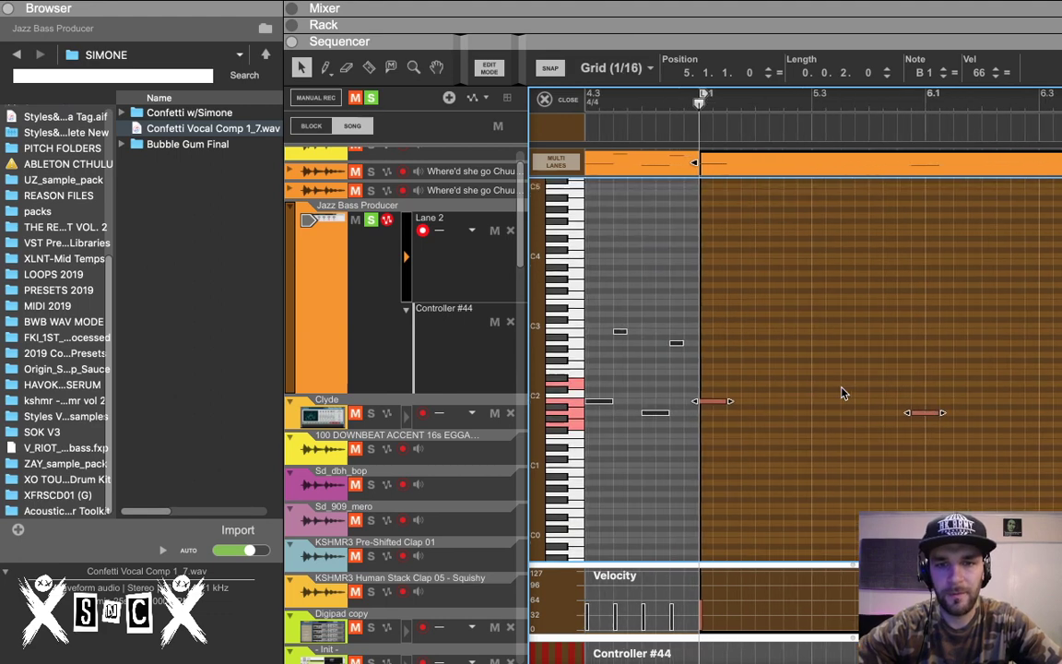
scroll(841, 394, up, 2)
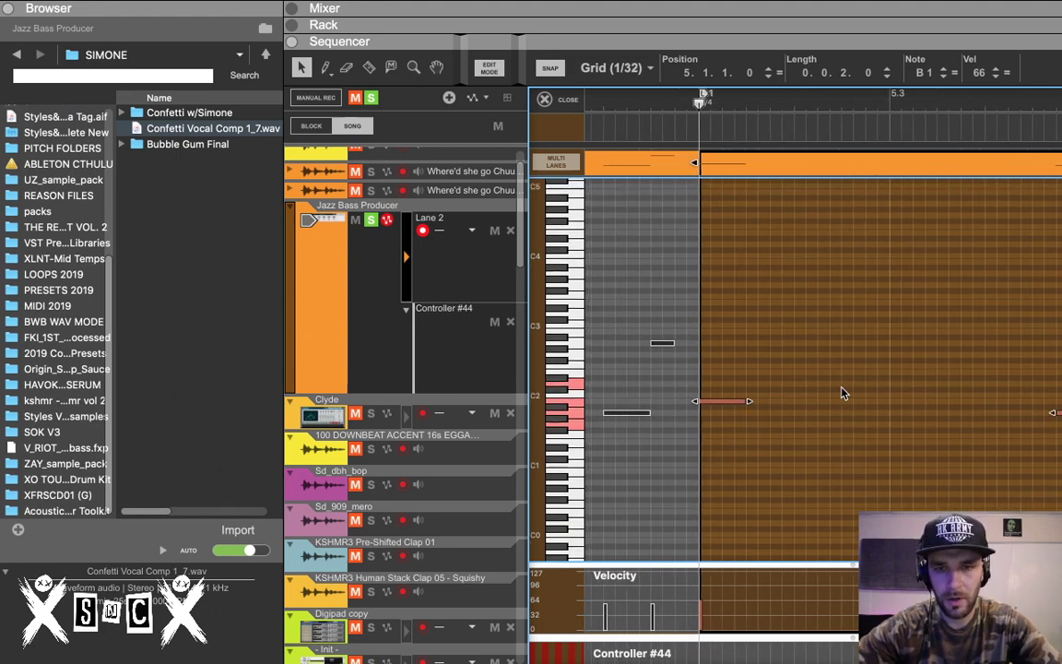
click(758, 380)
click(738, 402)
mouse_move(738, 403)
mouse_down()
mouse_move(748, 403)
mouse_move(720, 409)
mouse_up()
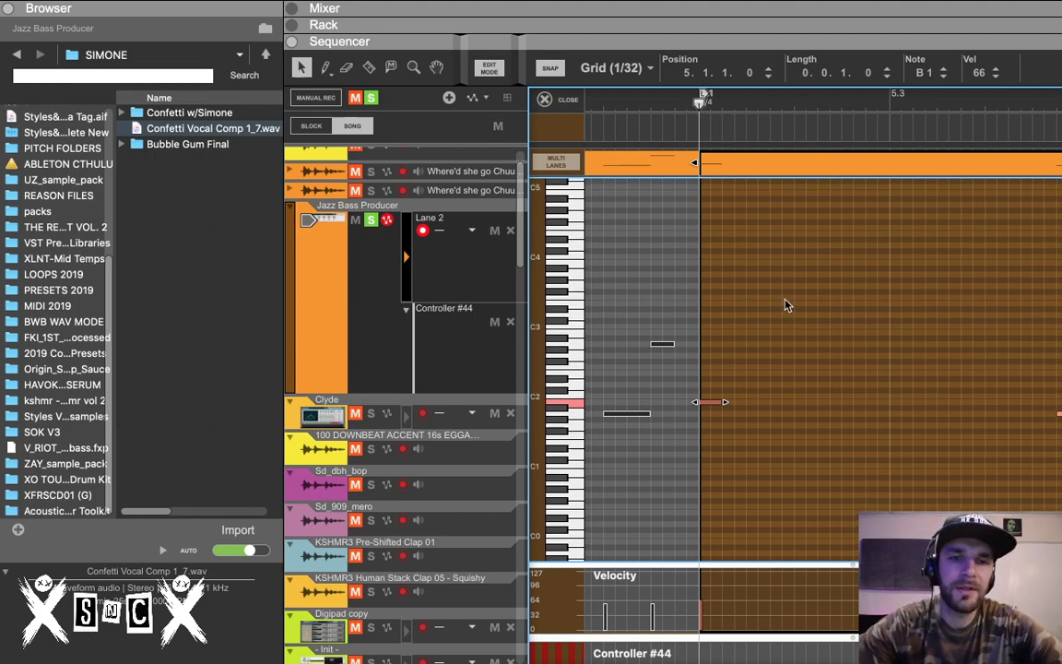
Step: Copy the first bass note to B2 at position 5.1.2.120 and shorten the copy to 0.0.0.78
scroll(786, 305, up, 2)
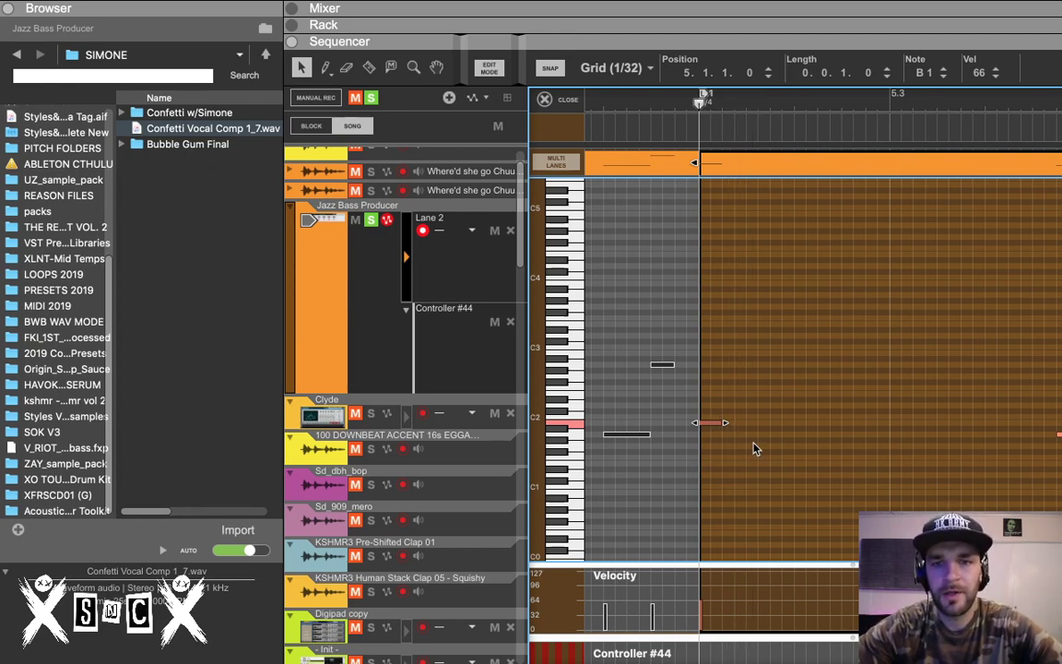
scroll(754, 441, up, 1)
scroll(754, 440, right, 1)
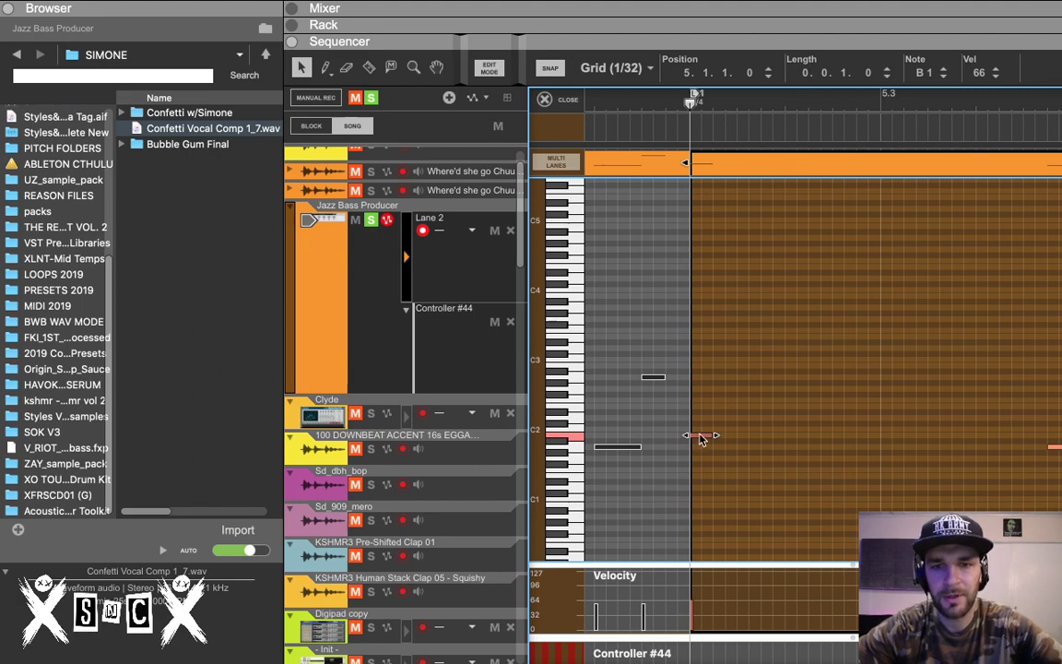
scroll(750, 386, down, 1)
scroll(751, 386, right, 1)
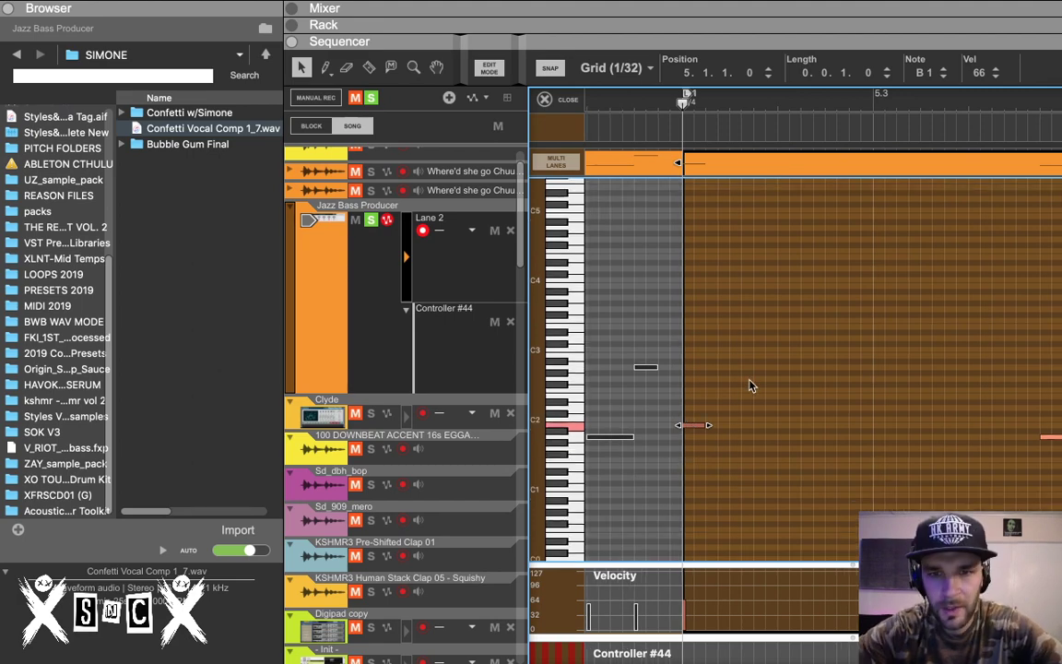
scroll(721, 441, up, 1)
scroll(721, 442, left, 1)
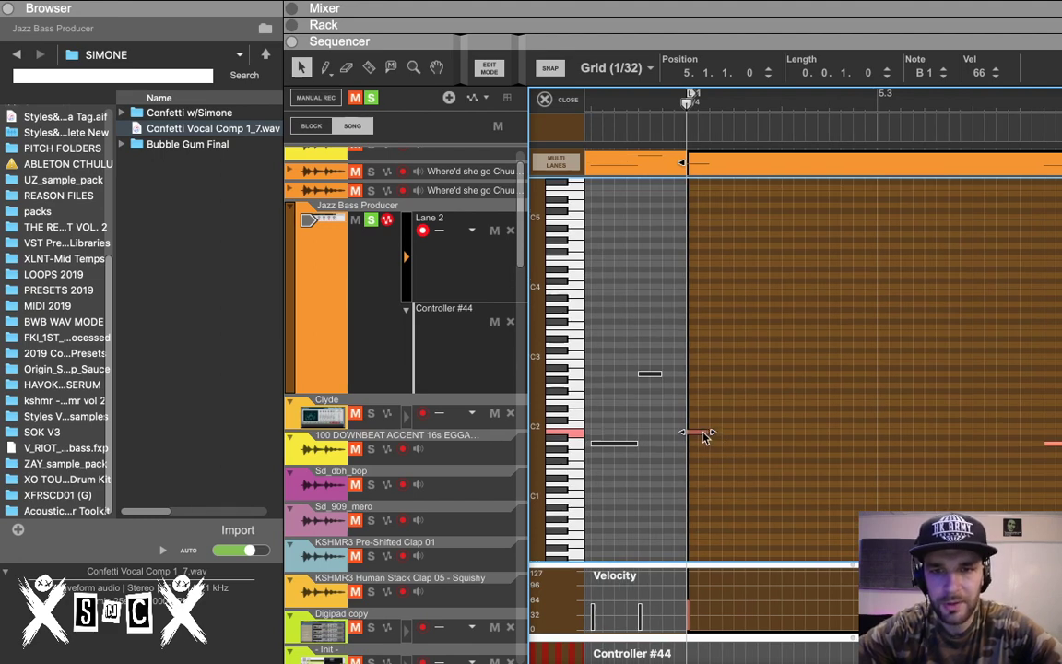
drag(695, 433, 730, 379)
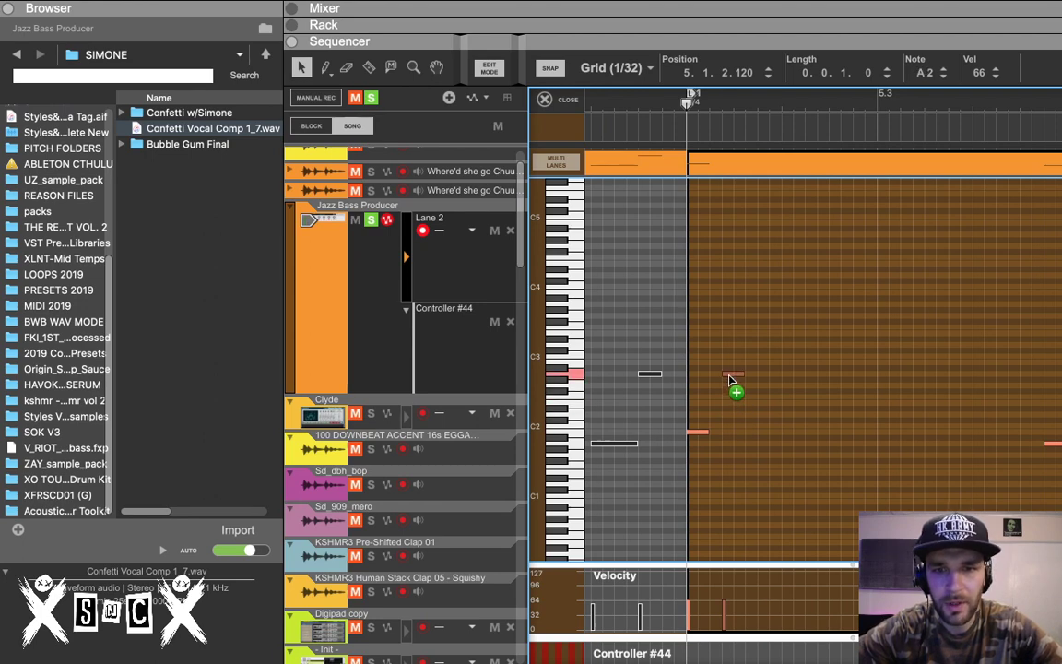
drag(730, 379, 727, 363)
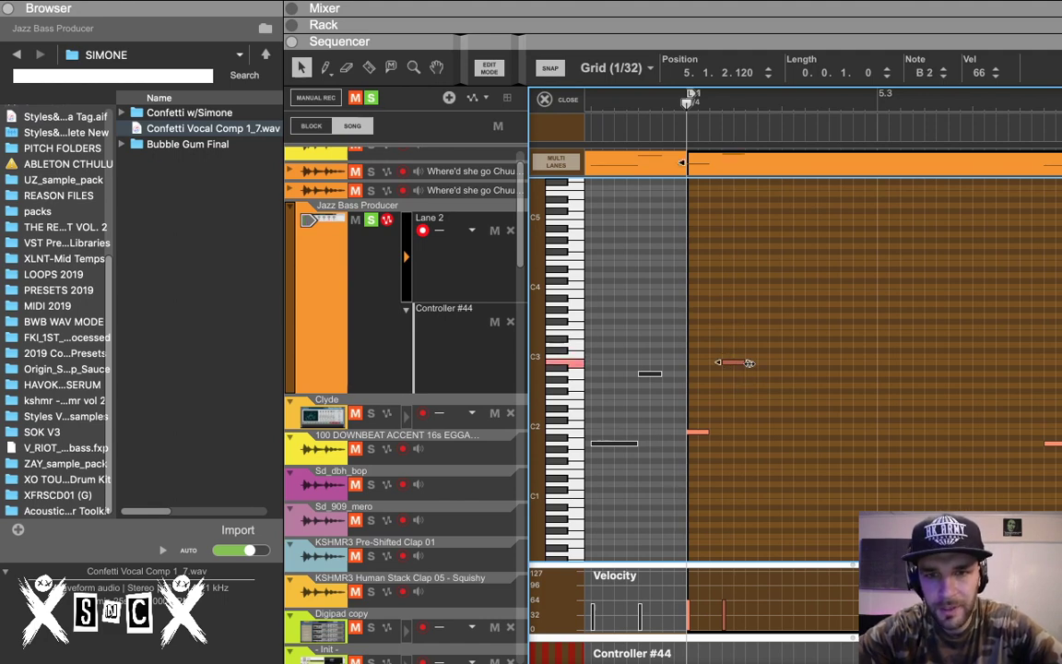
drag(750, 363, 734, 363)
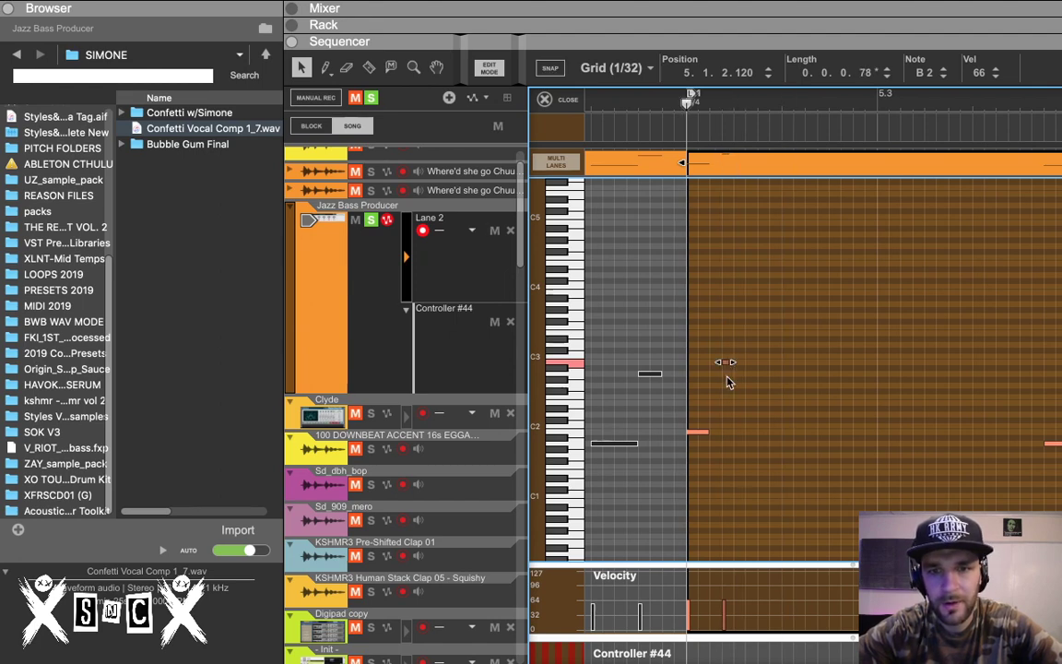
Step: Move the short B2 note to position 5.1.3.0
key(h)
key(h)
key(h)
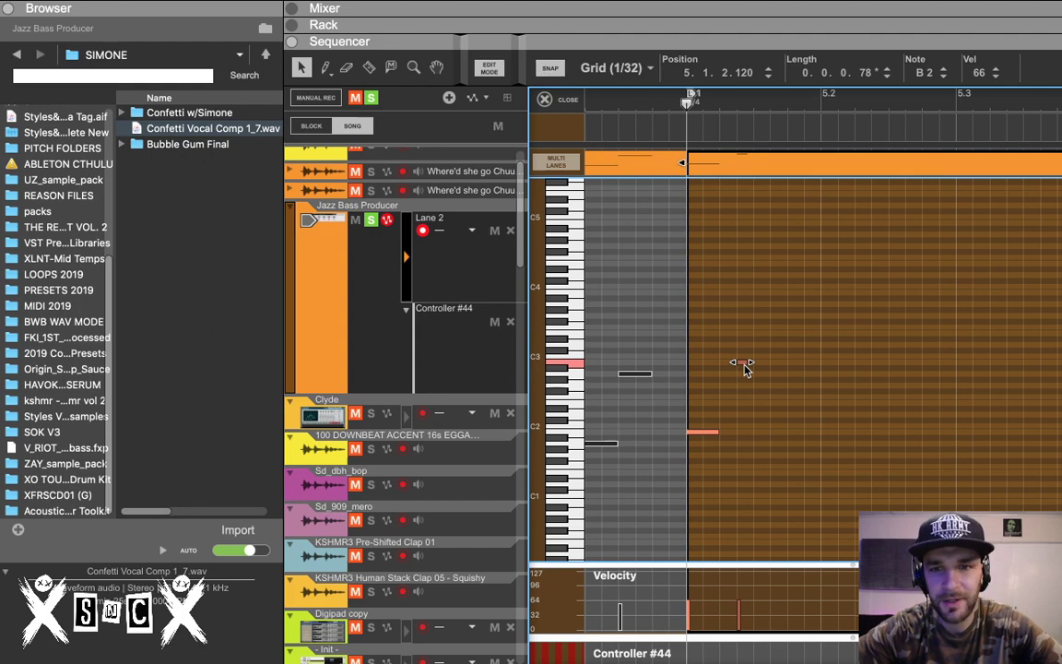
drag(745, 367, 760, 364)
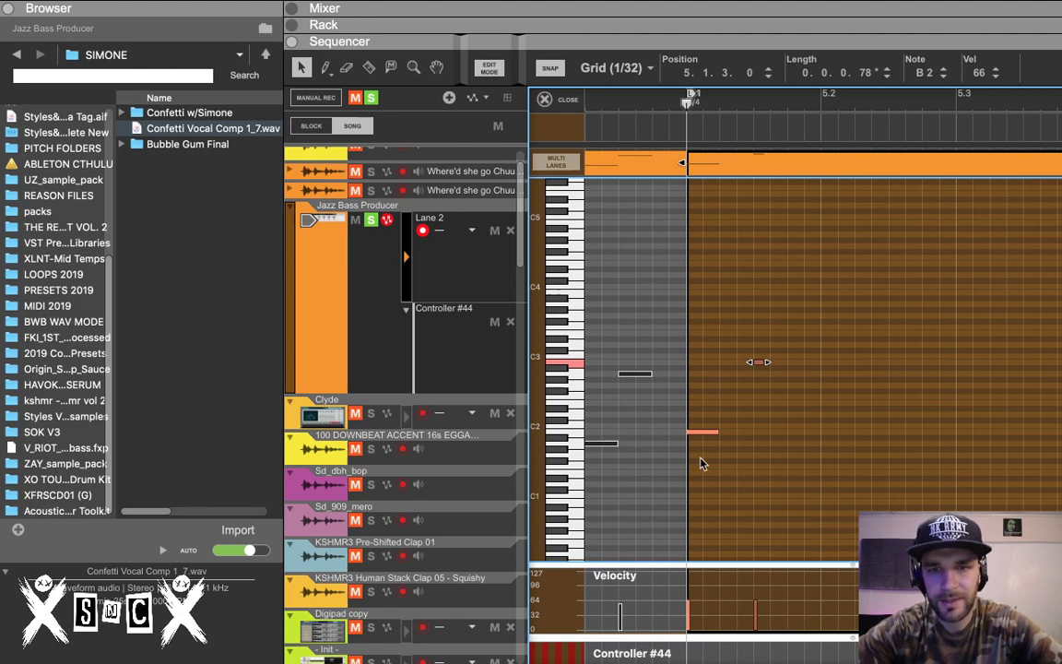
scroll(846, 465, right, 5)
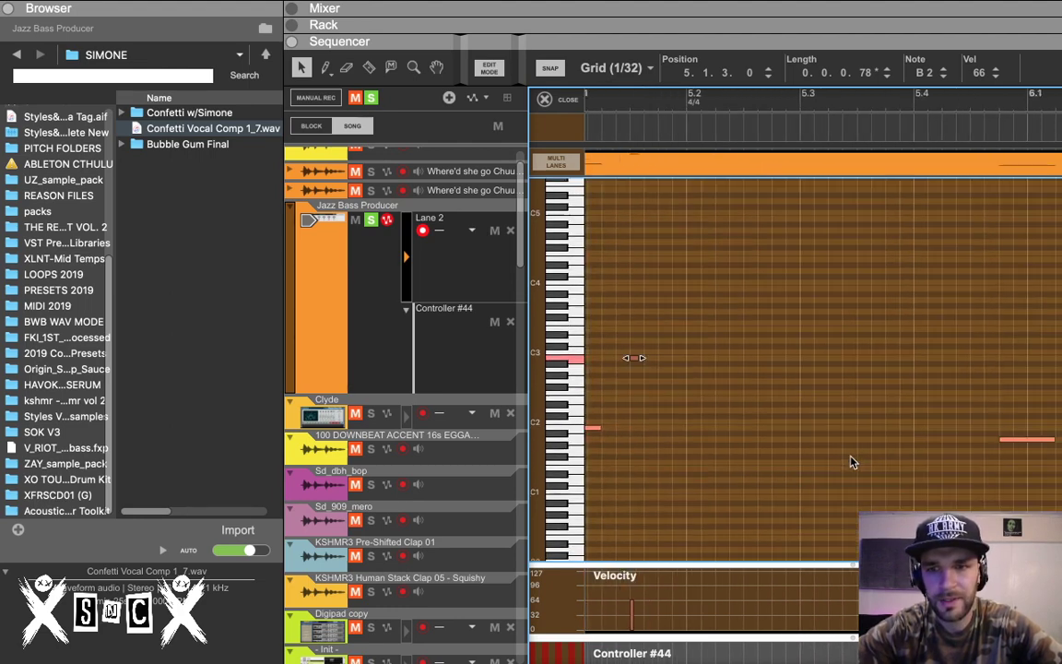
scroll(852, 463, down, 5)
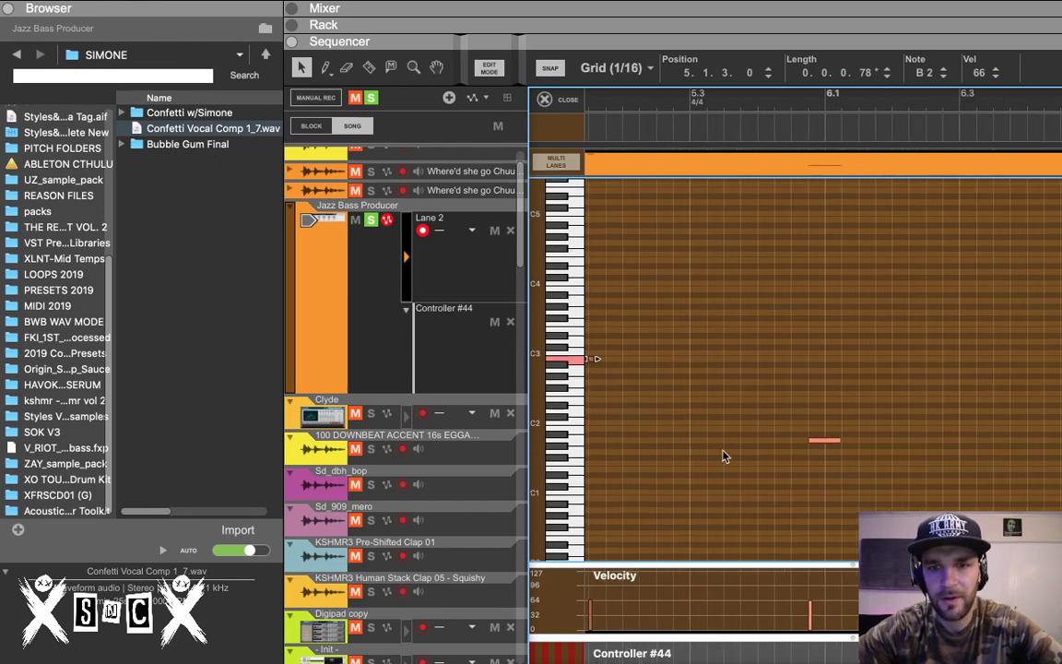
scroll(809, 468, left, 4)
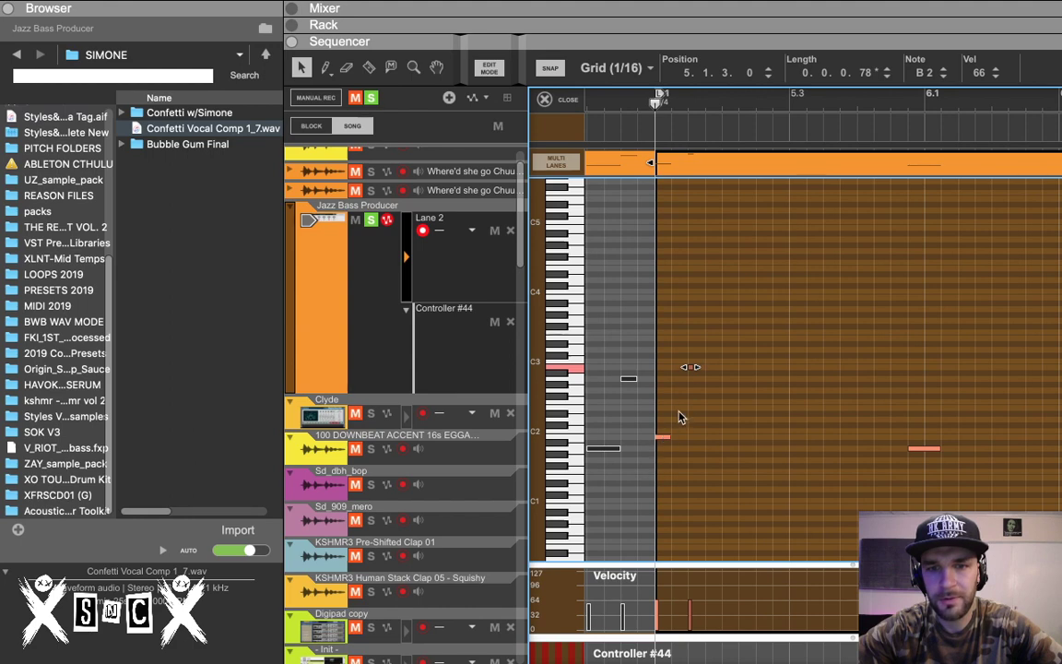
Step: Copy the first B1 note, with its length of 0.0.1.0, to position 5.2.1.0
key(h)
key(h)
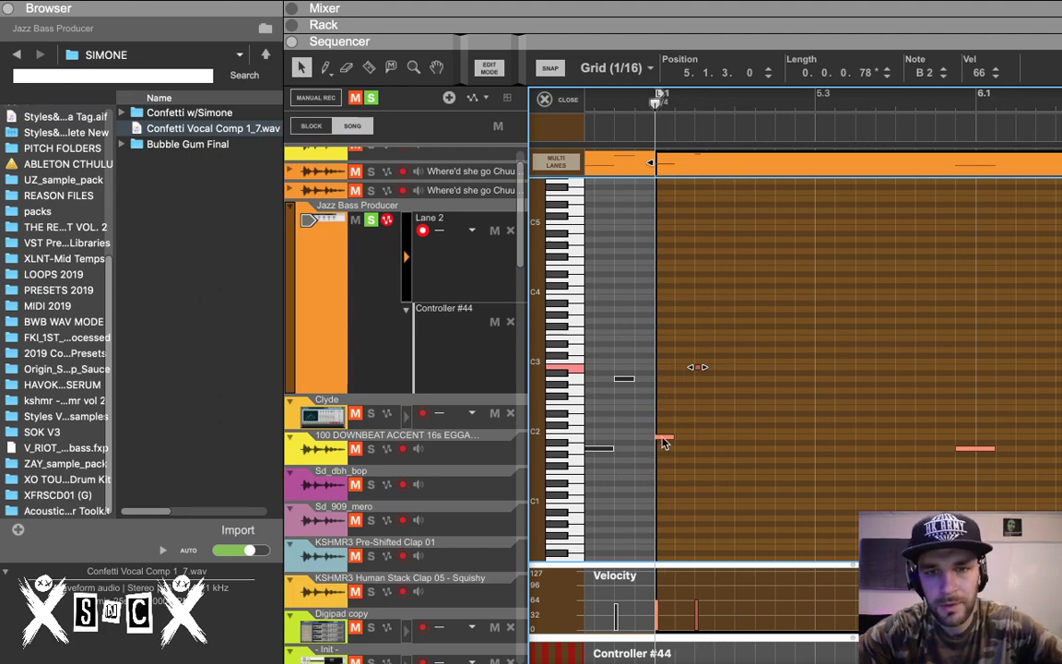
alt+click(724, 439)
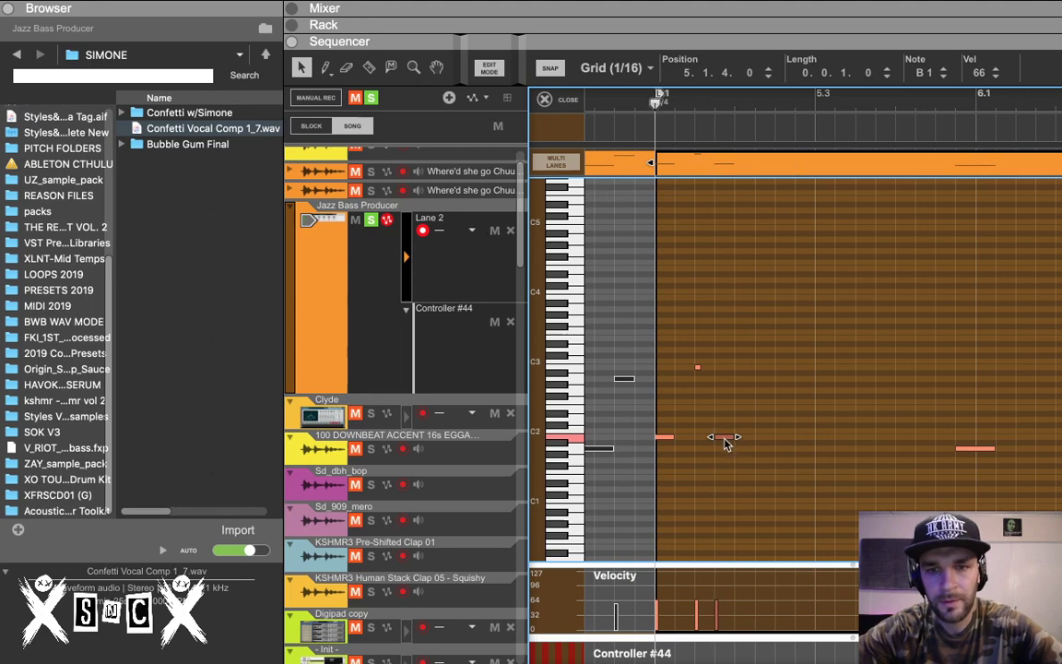
drag(737, 442, 747, 438)
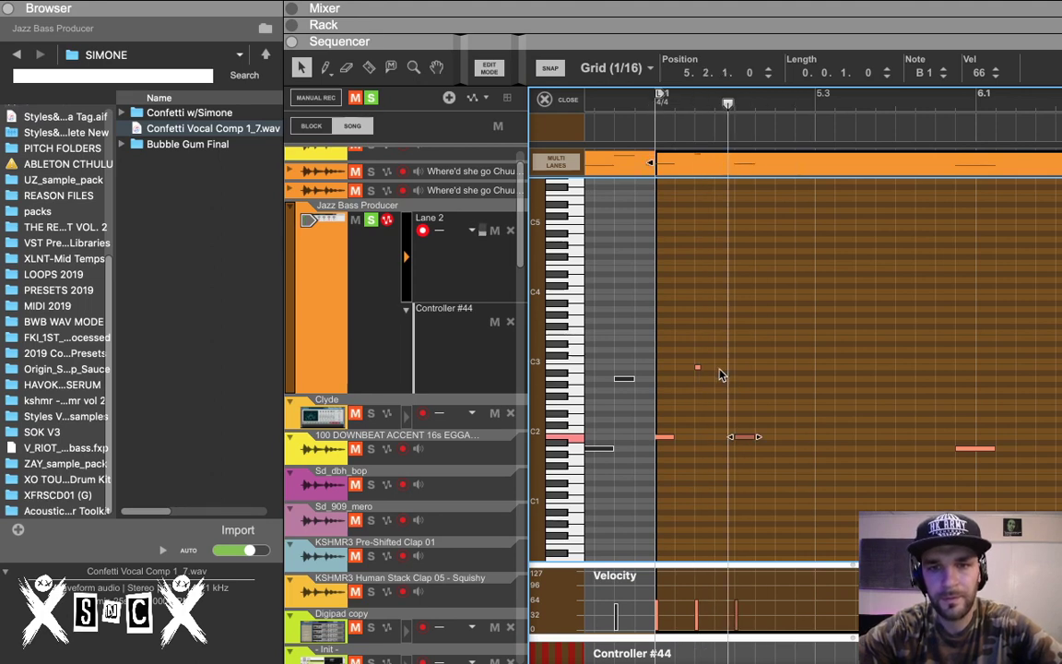
Step: Lengthen the short B2 note to 0.0.0.127 and the first B1 note to 0.0.2.0, checking them by playback
alt+click(696, 369)
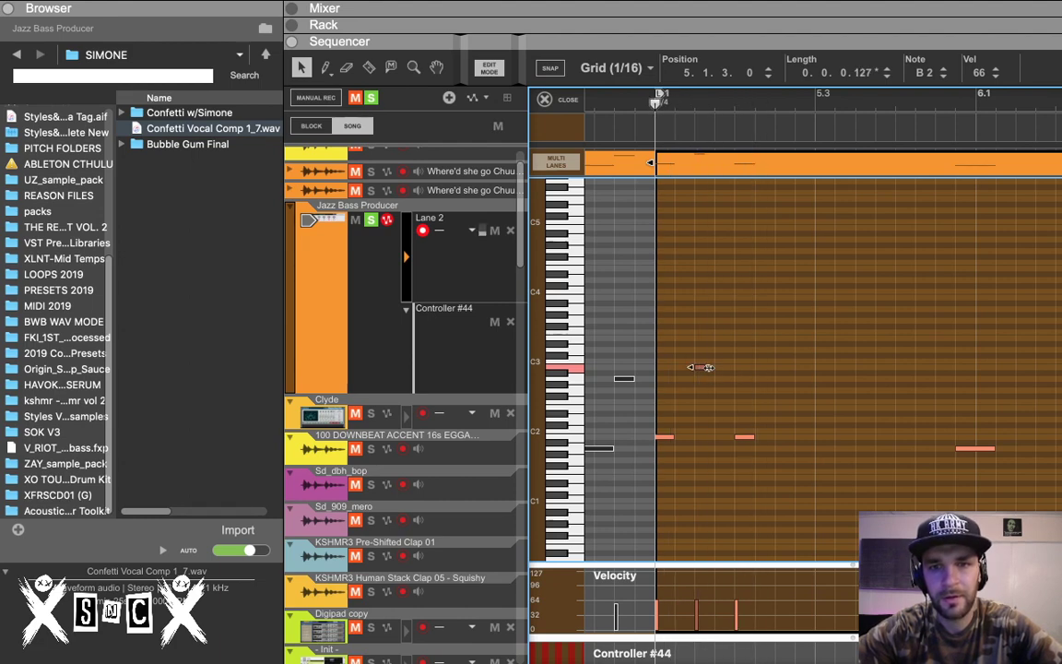
click(671, 437)
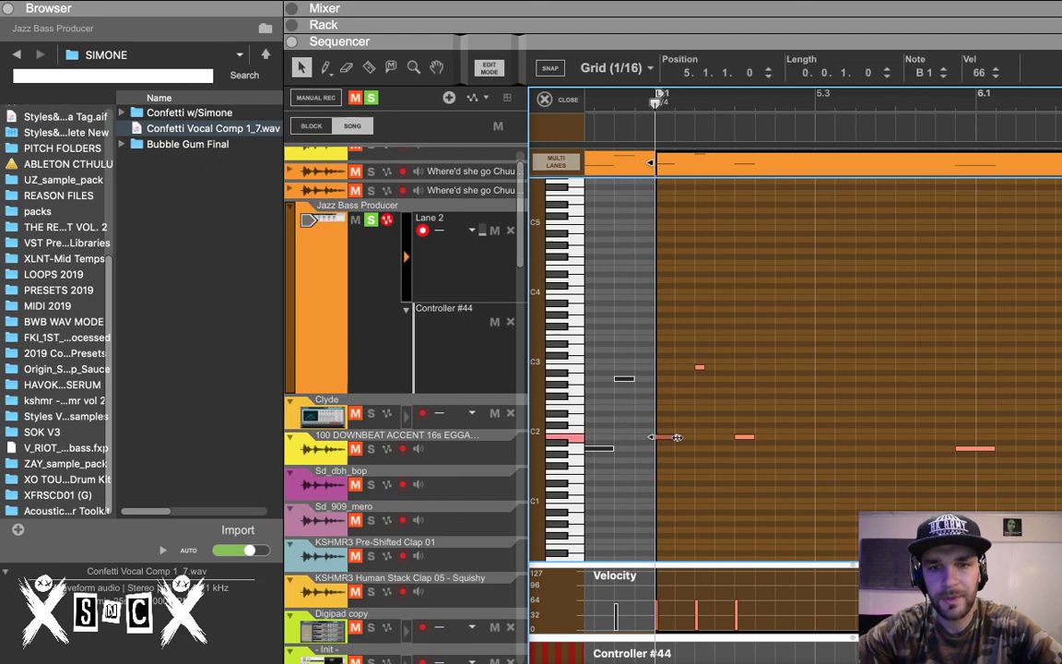
drag(687, 443, 698, 439)
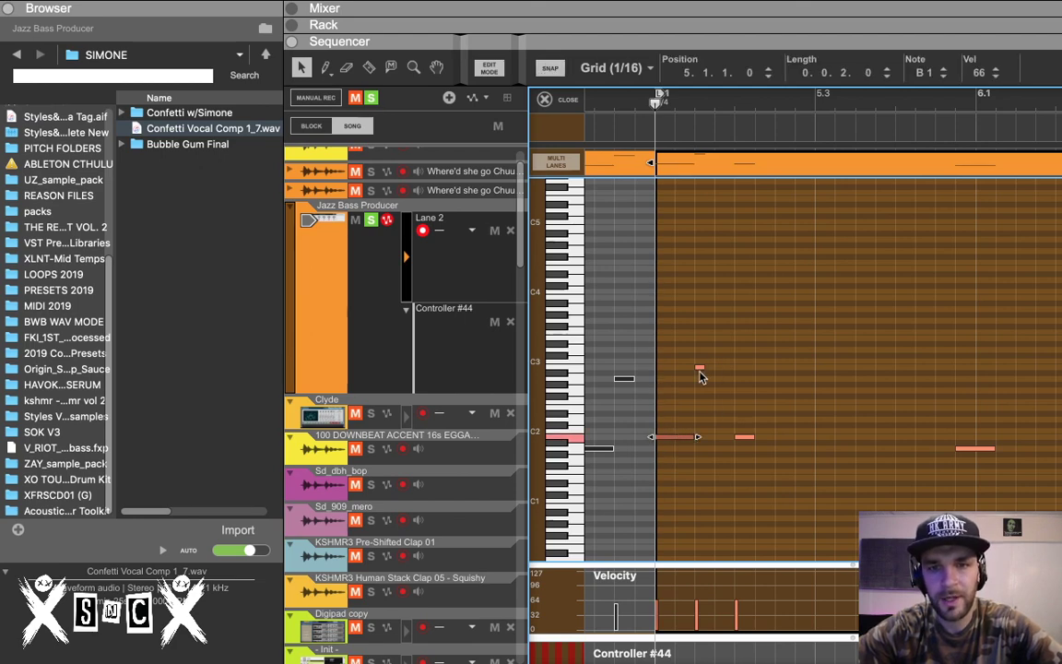
key(space)
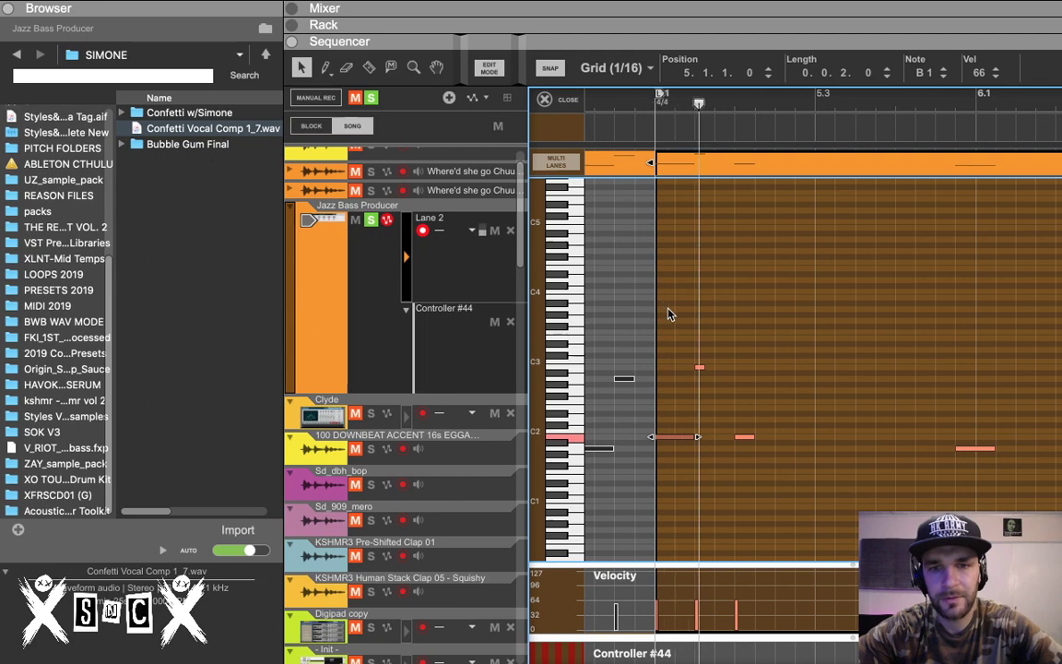
key(space)
Step: Lengthen the B1 note at 5.2.1.0 to 0.0.2.0 and duplicate it to position 5.2.3.0
click(749, 438)
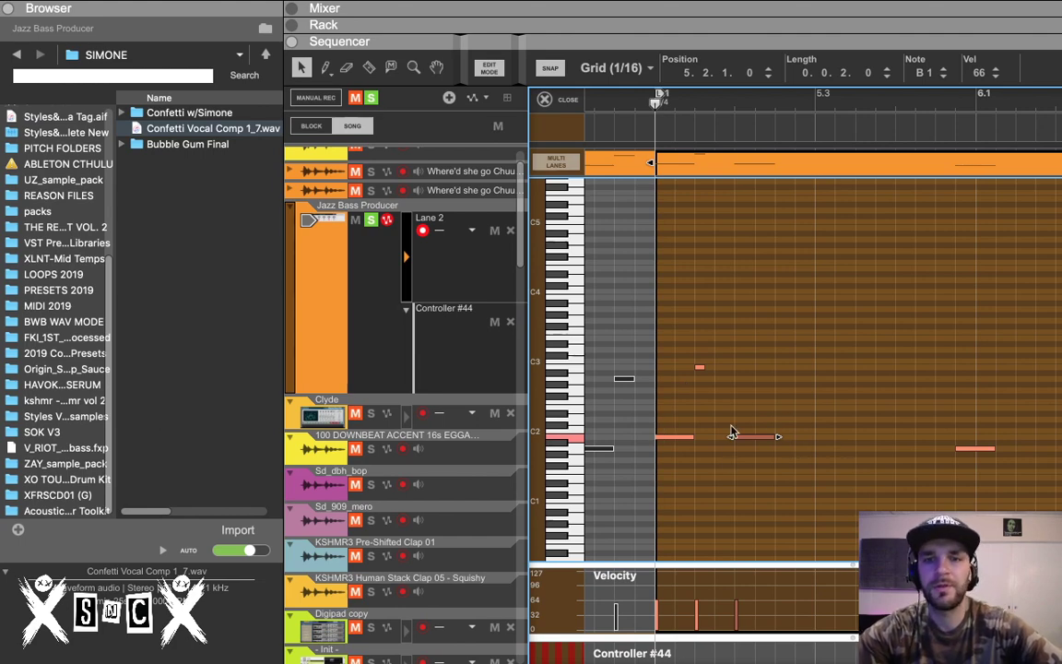
key(space)
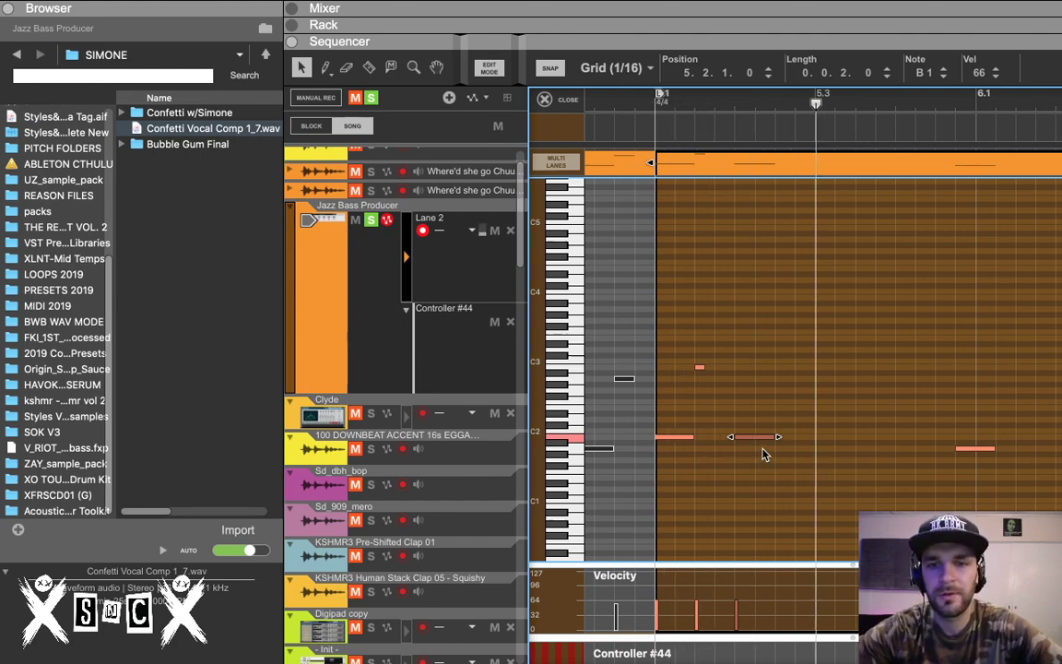
key(space)
key(super+d)
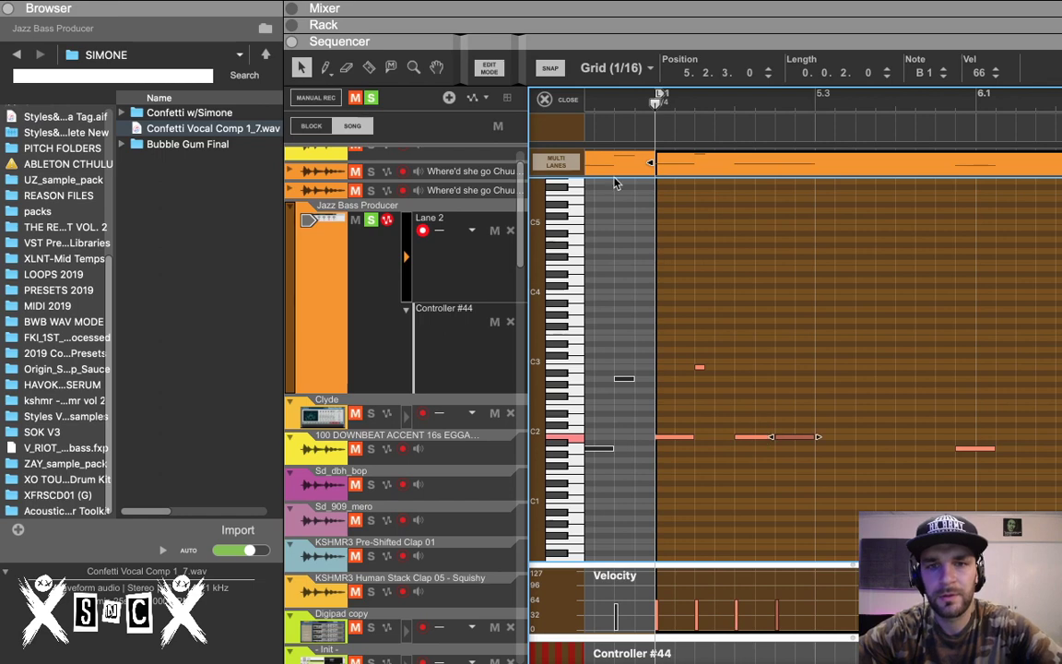
key(space)
key(space)
Step: Shorten the B1 note at 5.2.1.0 to 0.0.1.210 and play the line back
click(750, 422)
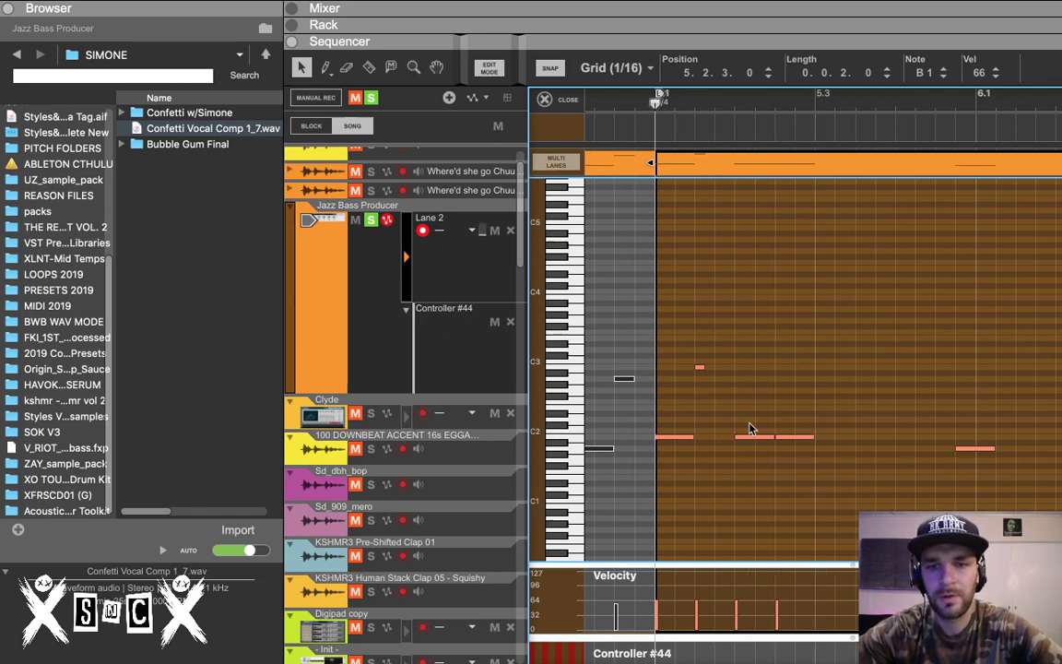
click(761, 436)
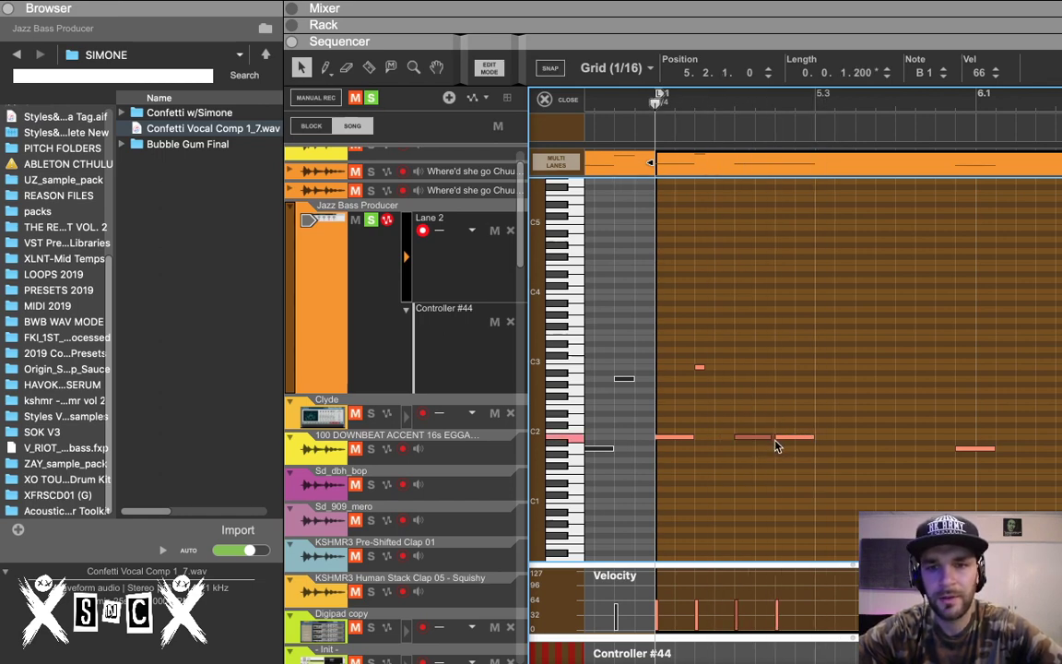
drag(774, 440, 777, 440)
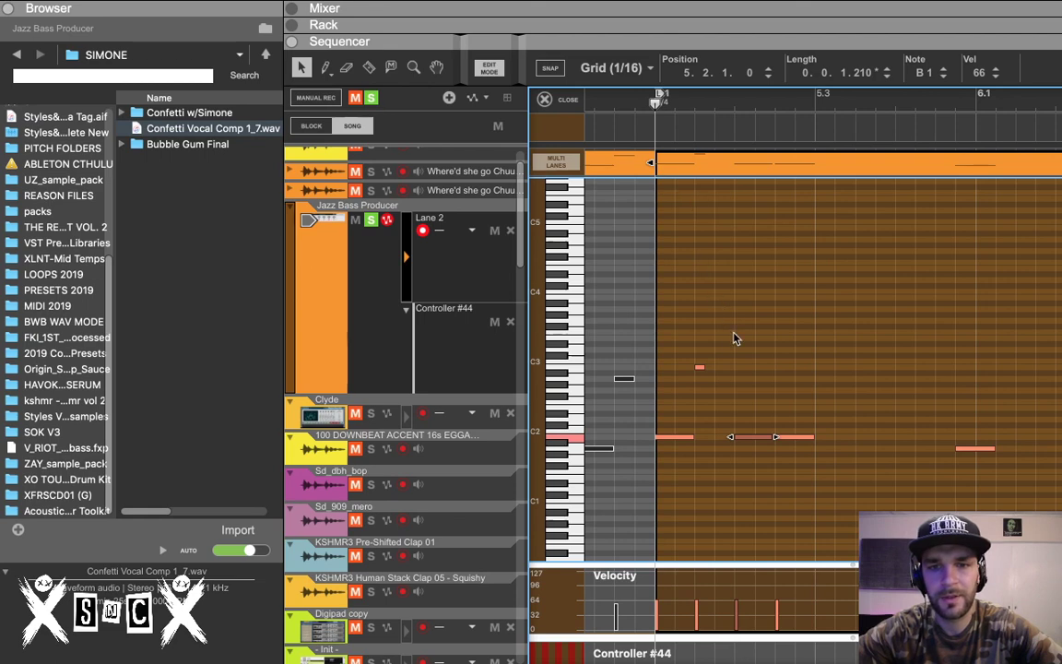
click(734, 333)
key(space)
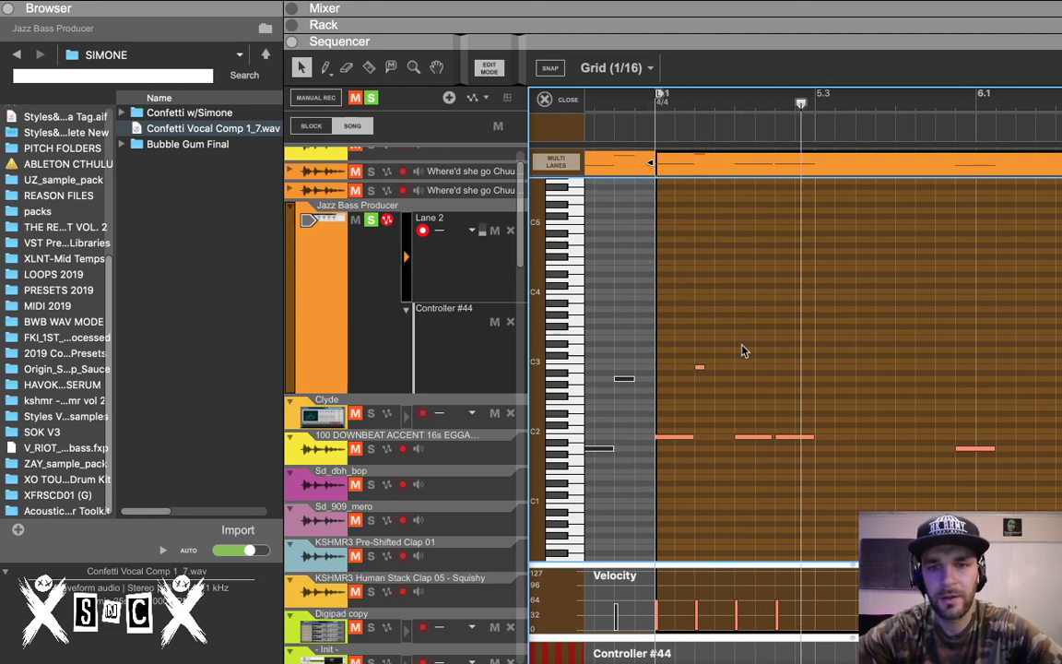
key(space)
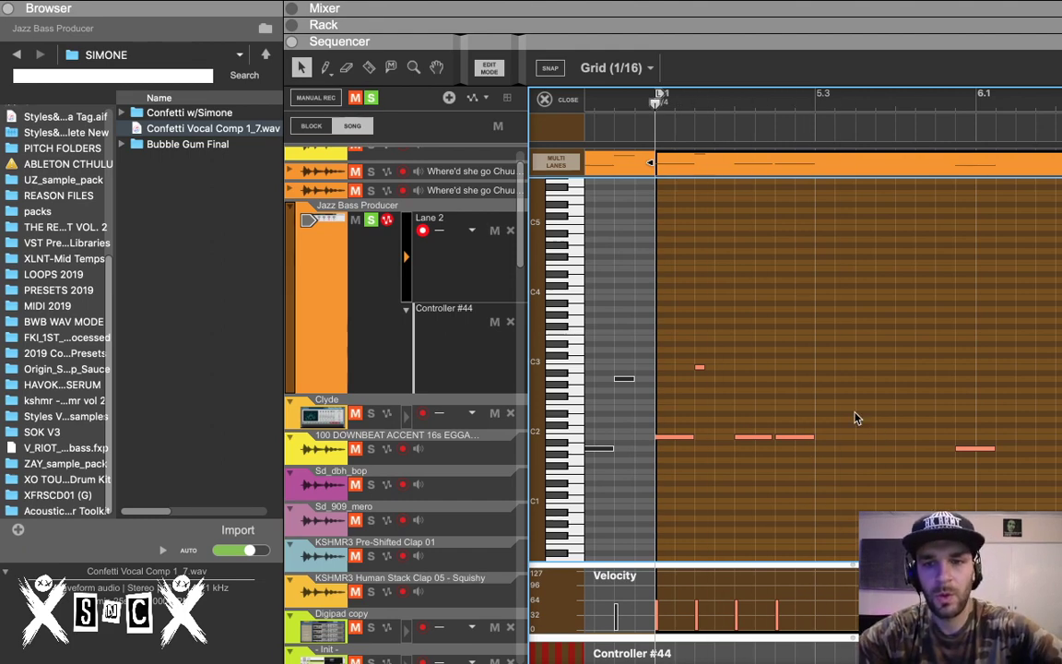
Step: Copy the pair of B1 notes at 5.2.1.0 and 5.2.3.0 so that the copies start at position 5.3.3.0
drag(843, 411, 849, 435)
key(space)
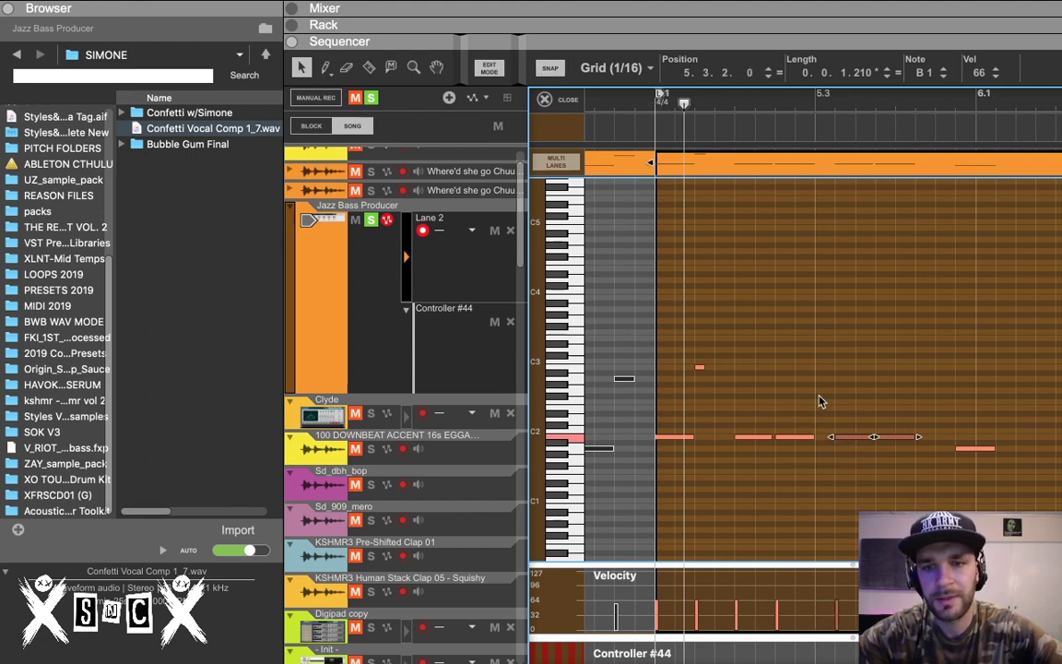
key(space)
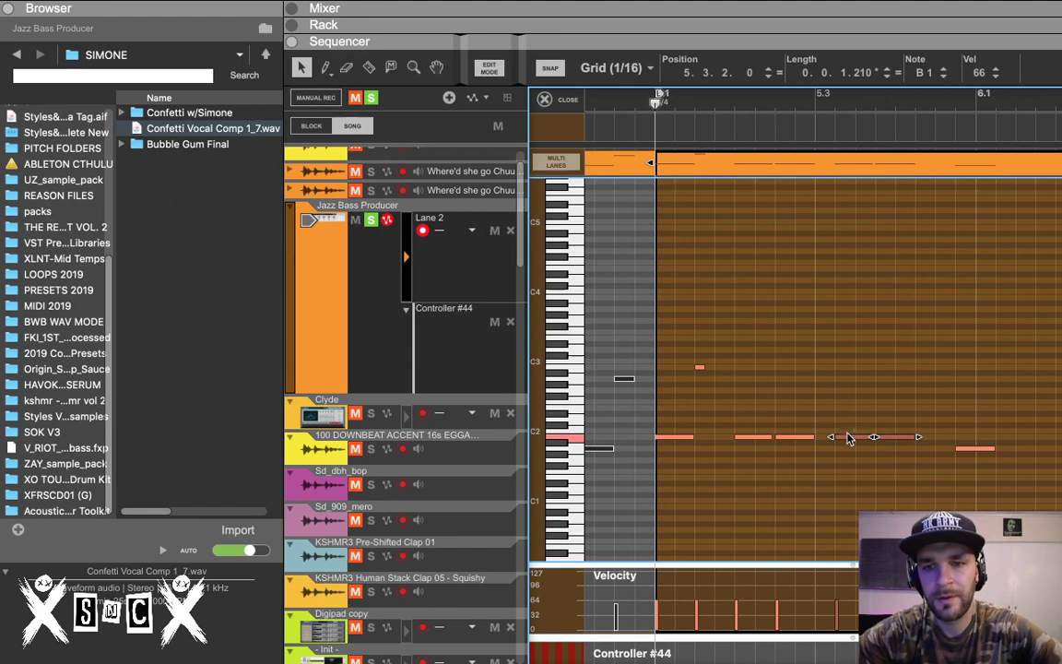
mouse_move(850, 439)
mouse_down()
mouse_move(867, 443)
mouse_move(861, 436)
mouse_up()
key(space)
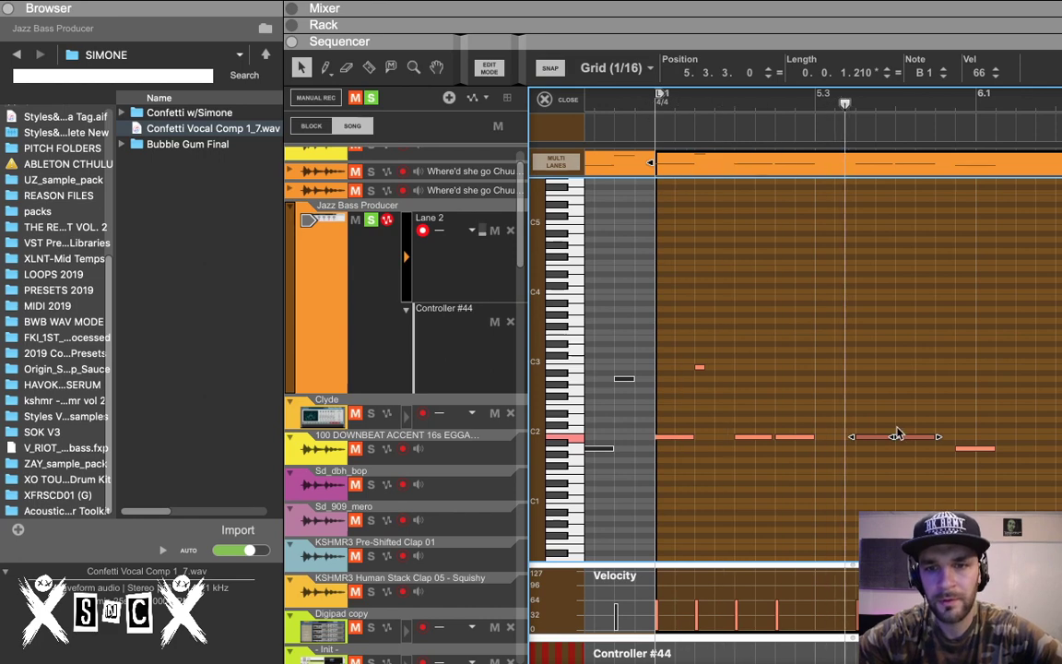
click(957, 431)
key(space)
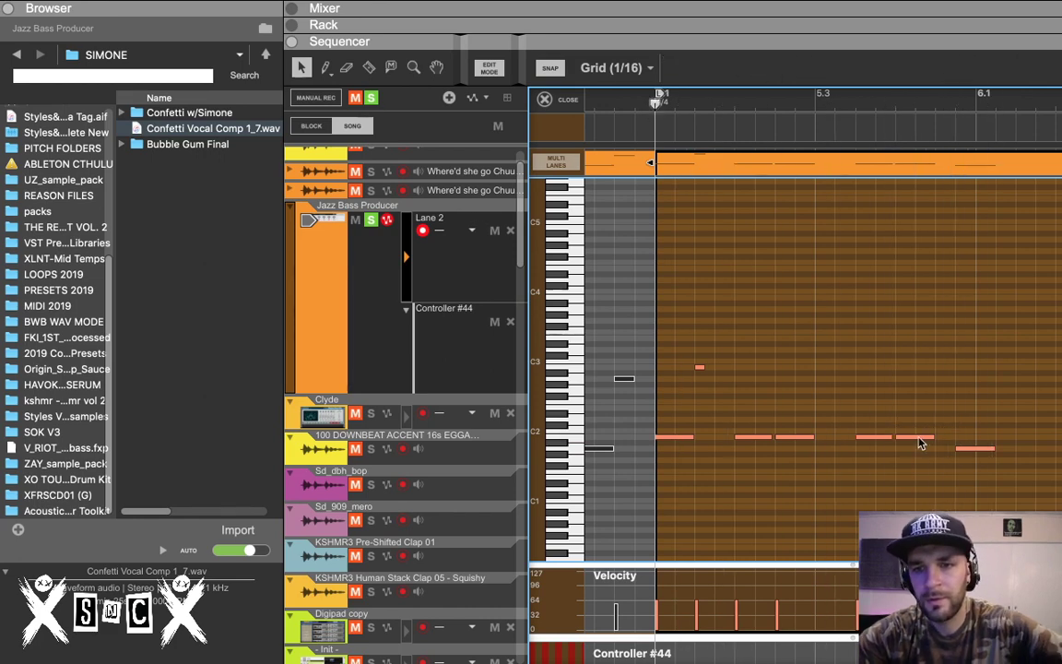
Step: Trim the end of the last B1 note, copy it to 5.4.3.0 with a length of 0.0.1.0, and play the bar
drag(919, 438, 962, 441)
click(927, 437)
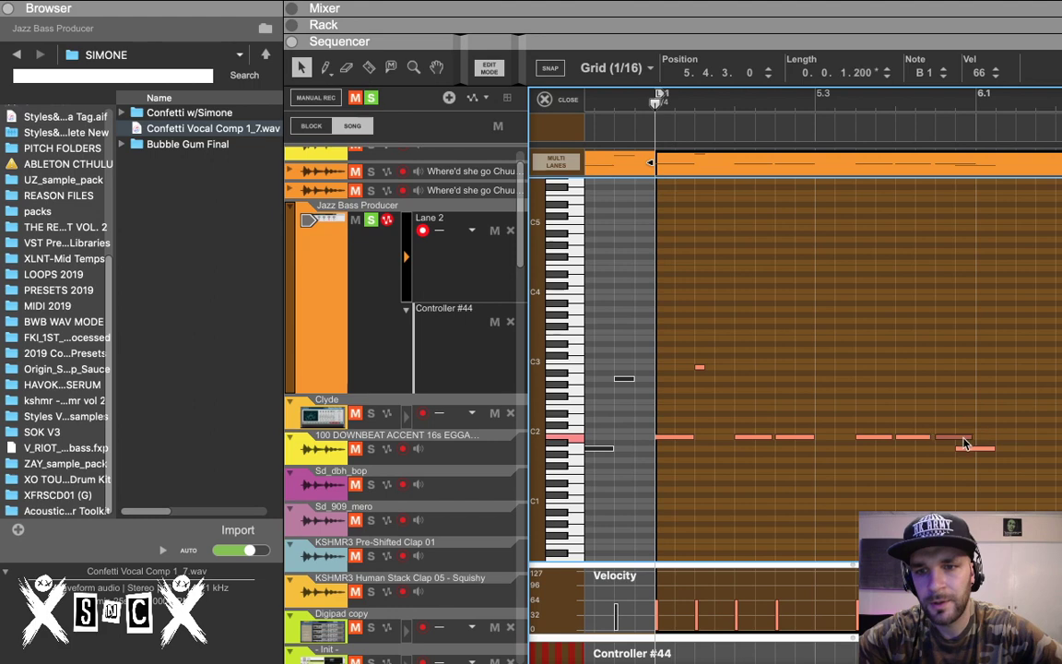
drag(960, 440, 955, 443)
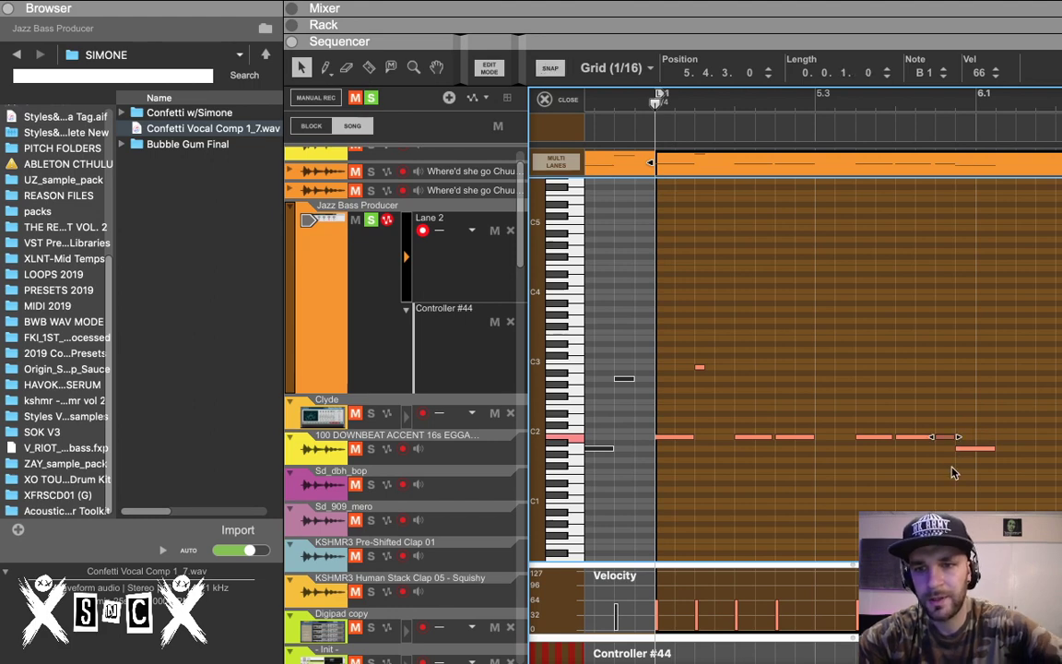
click(634, 102)
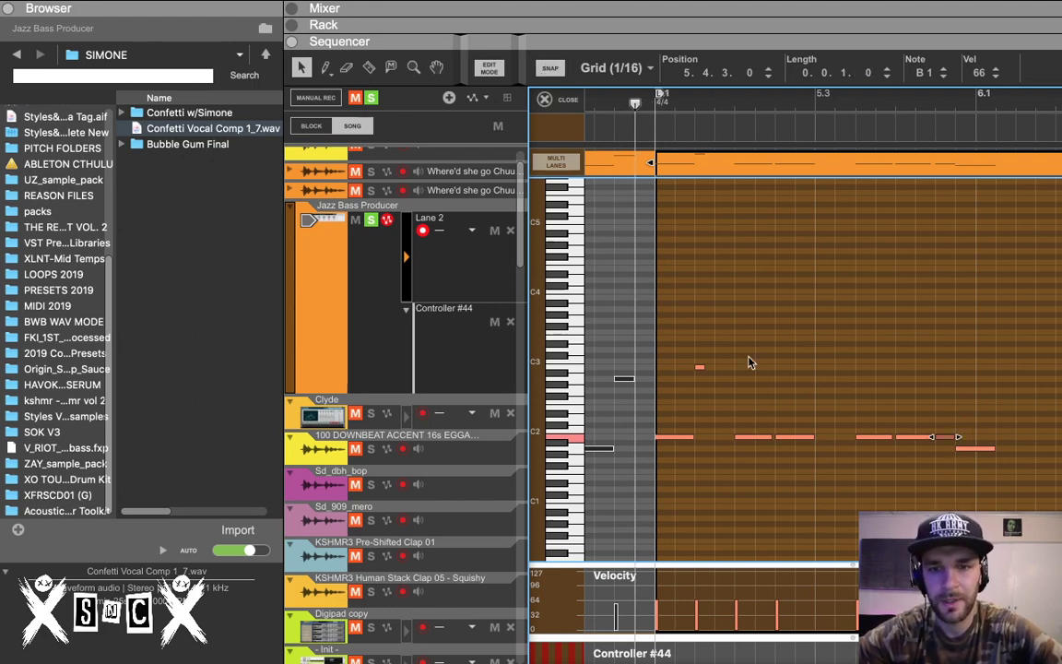
key(space)
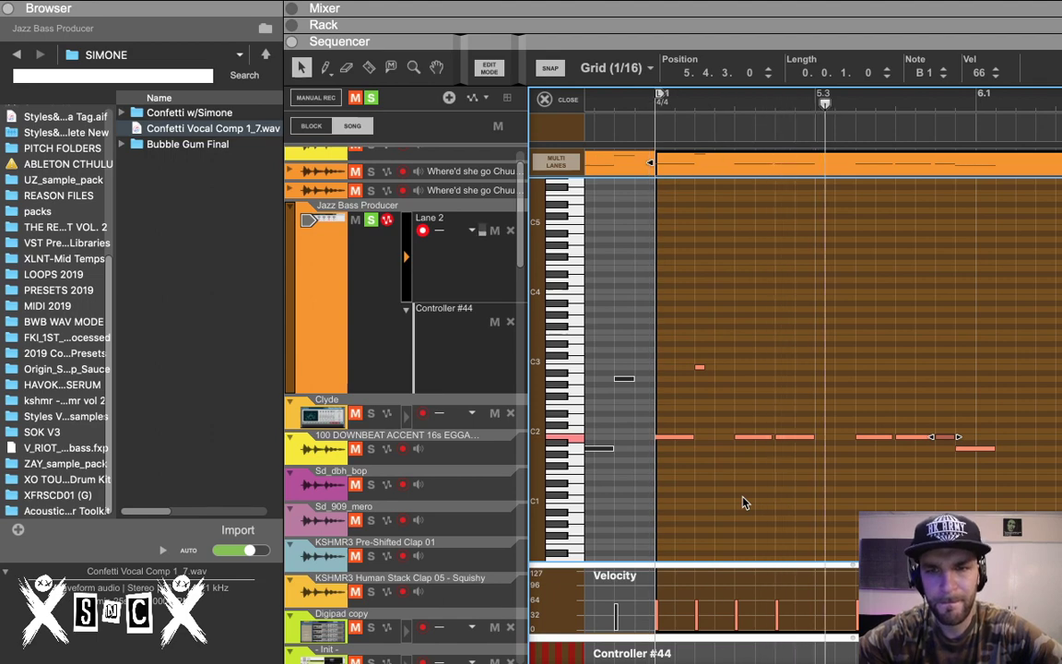
key(space)
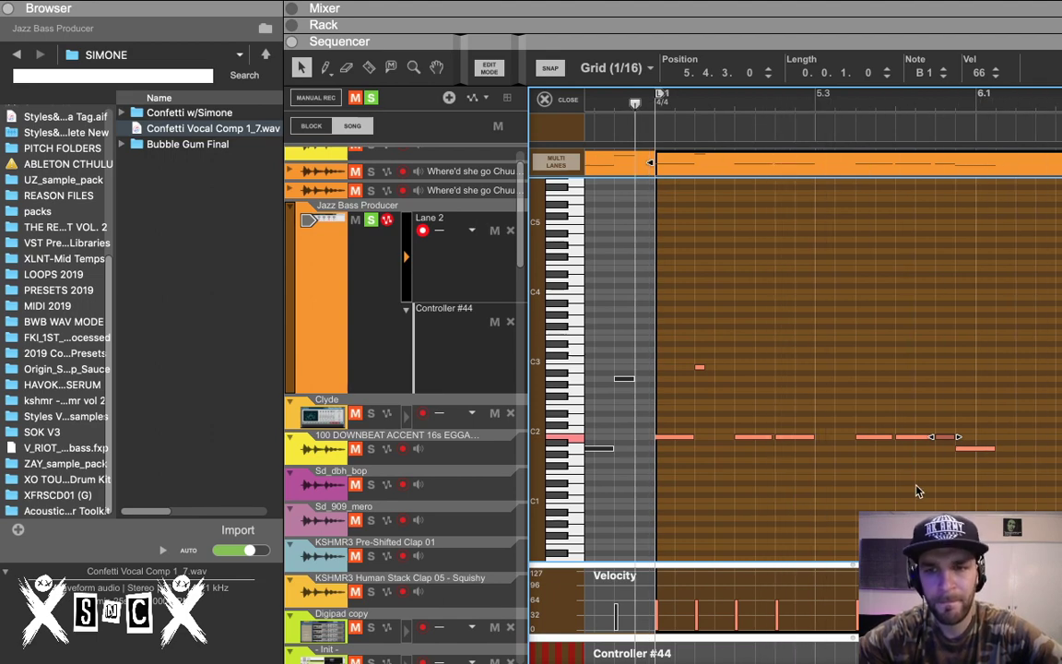
Step: Shorten the A1 note at 5.4.4.0 to a length of 0.0.1.0
scroll(916, 486, right, 2)
scroll(916, 487, right, 2)
click(830, 466)
click(835, 451)
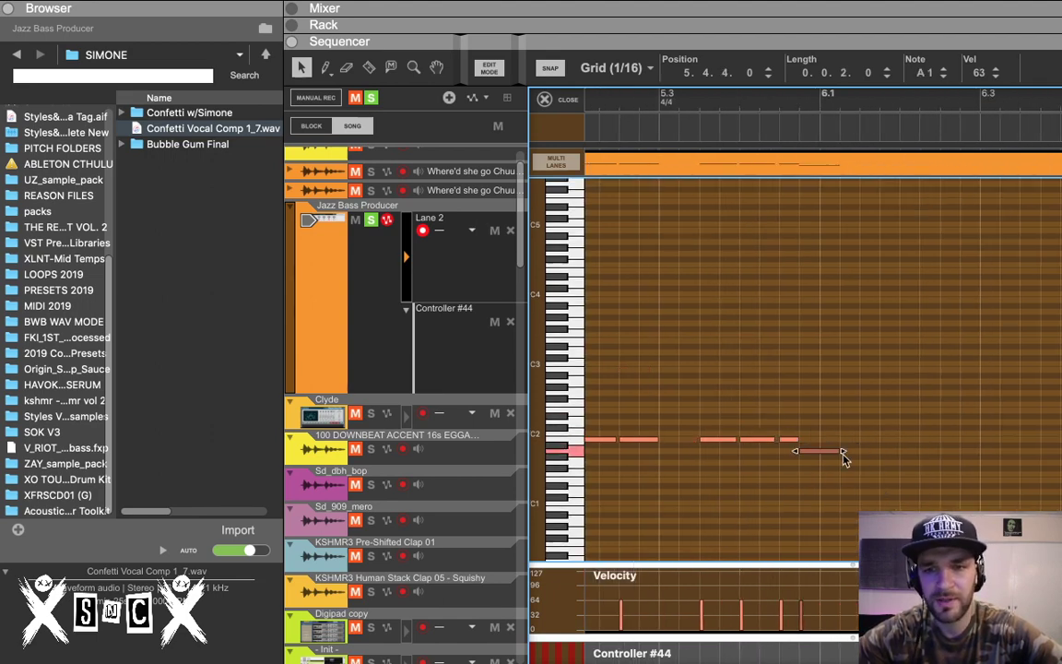
drag(830, 451, 817, 446)
key(super+d)
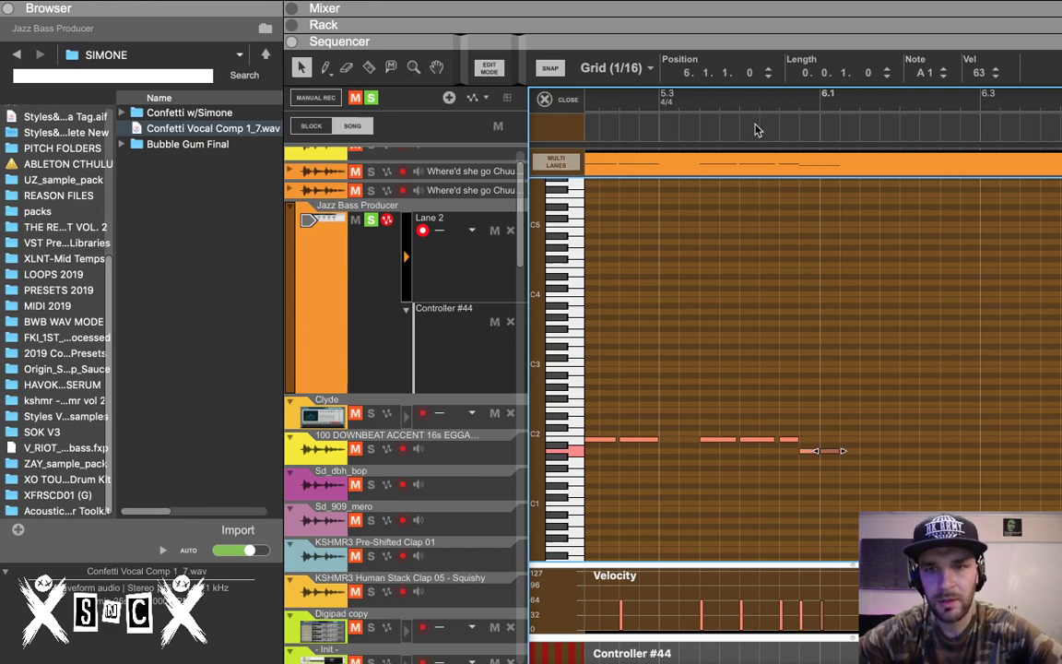
key(space)
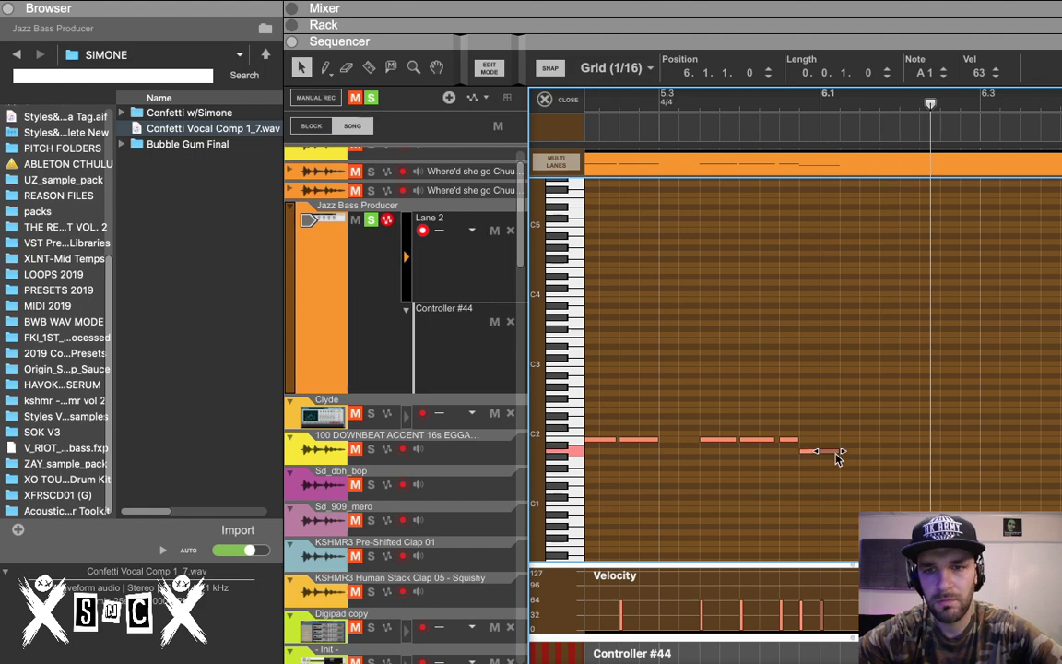
key(space)
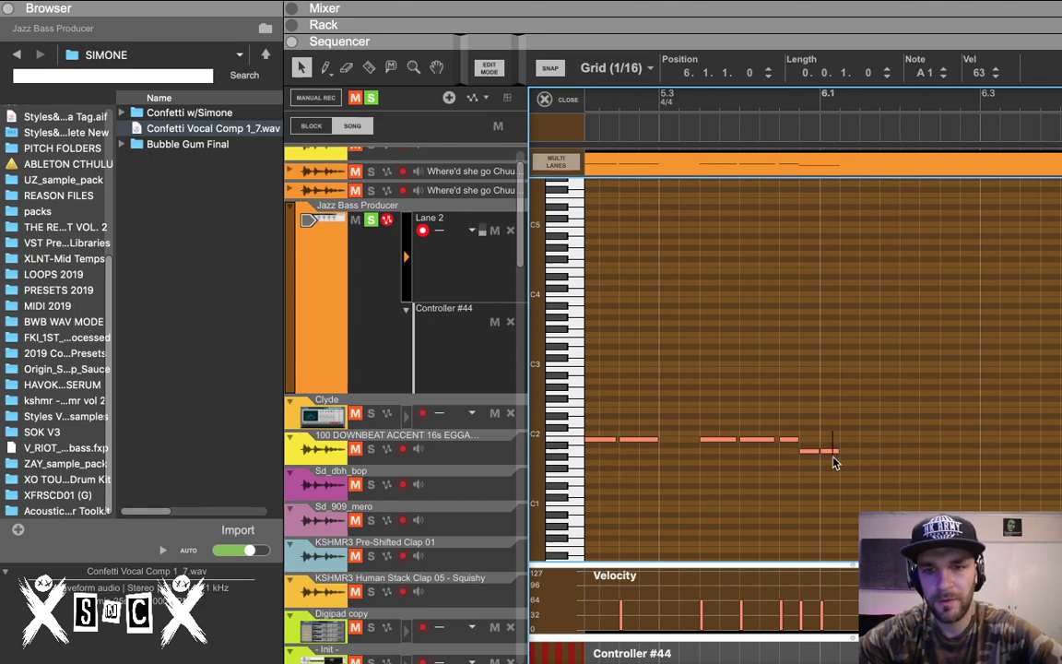
key(Delete)
Step: Copy the bar 5 bass pattern to start at 6.1.1.0, transposed down from B1 to A1
scroll(733, 467, down, 2)
scroll(733, 467, left, 4)
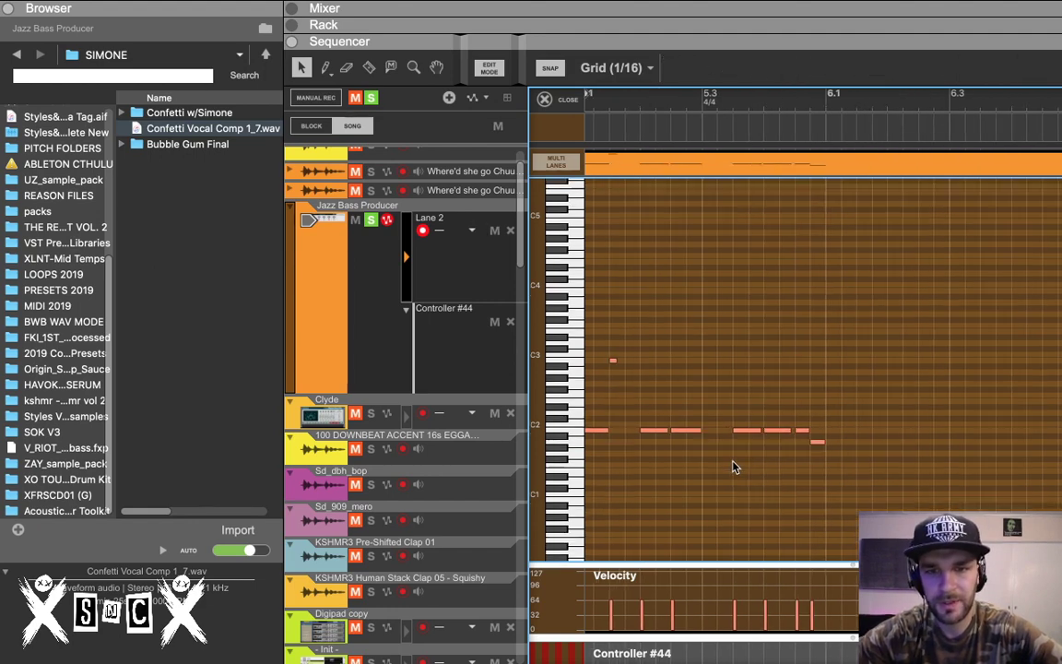
drag(954, 345, 953, 445)
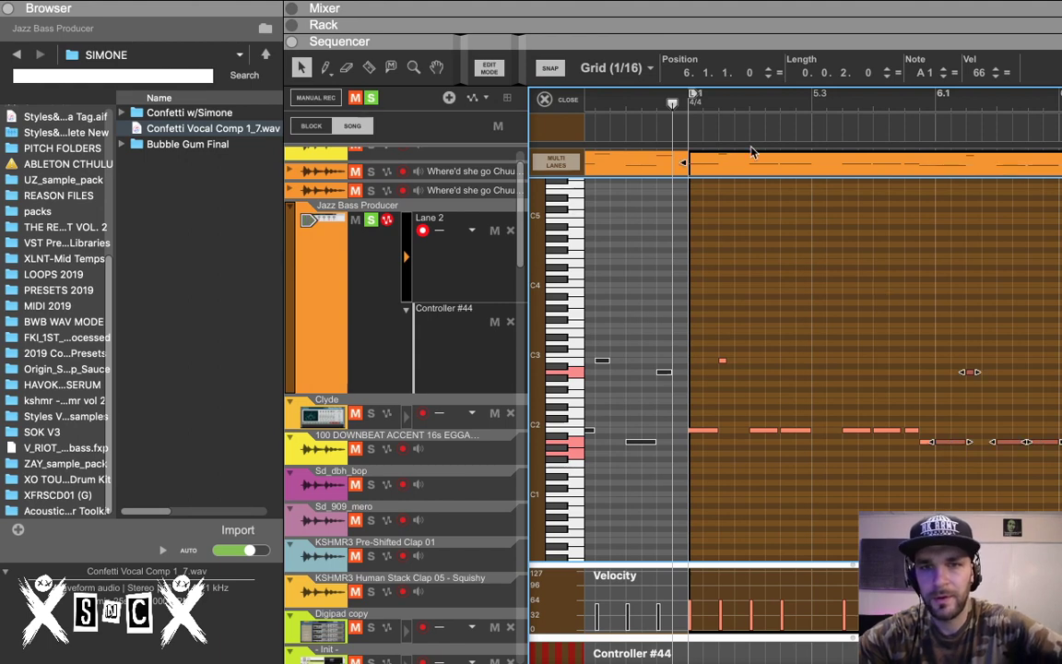
Step: Play back the bass line from just before bar 5 and examine the note spacing leading into the copied A1 pattern
key(space)
scroll(872, 300, right, 1)
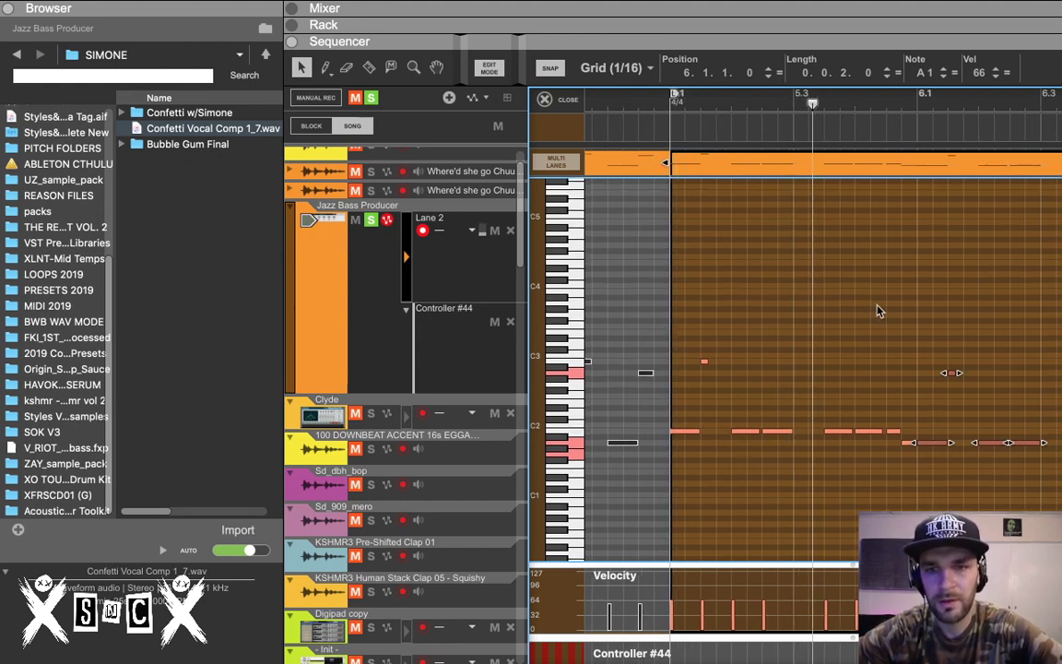
key(space)
key(h)
key(h)
key(h)
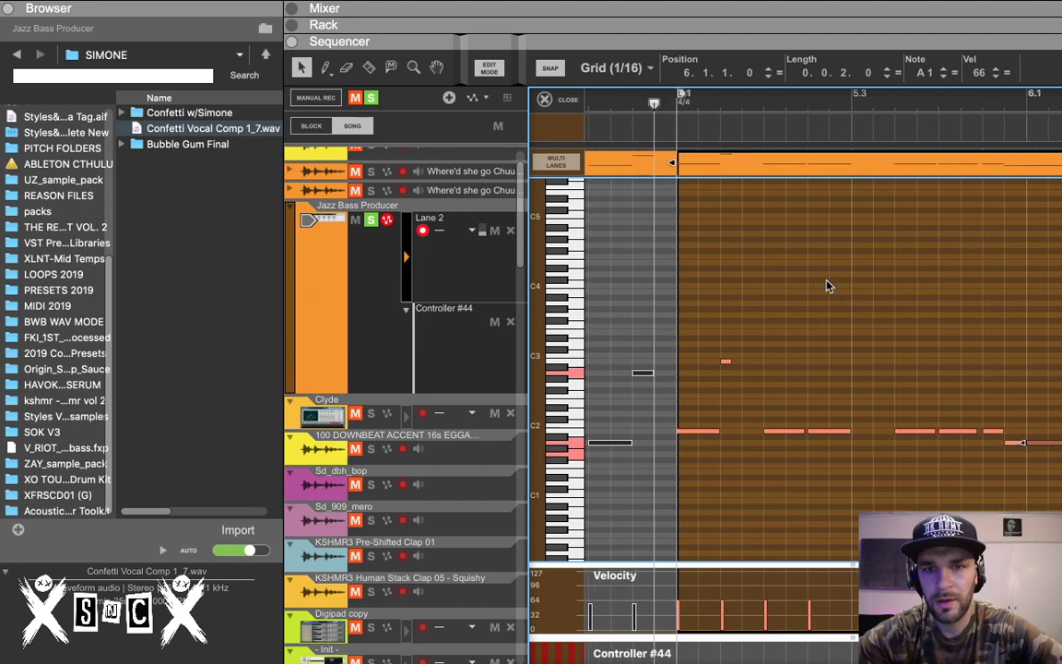
scroll(828, 285, right, 1)
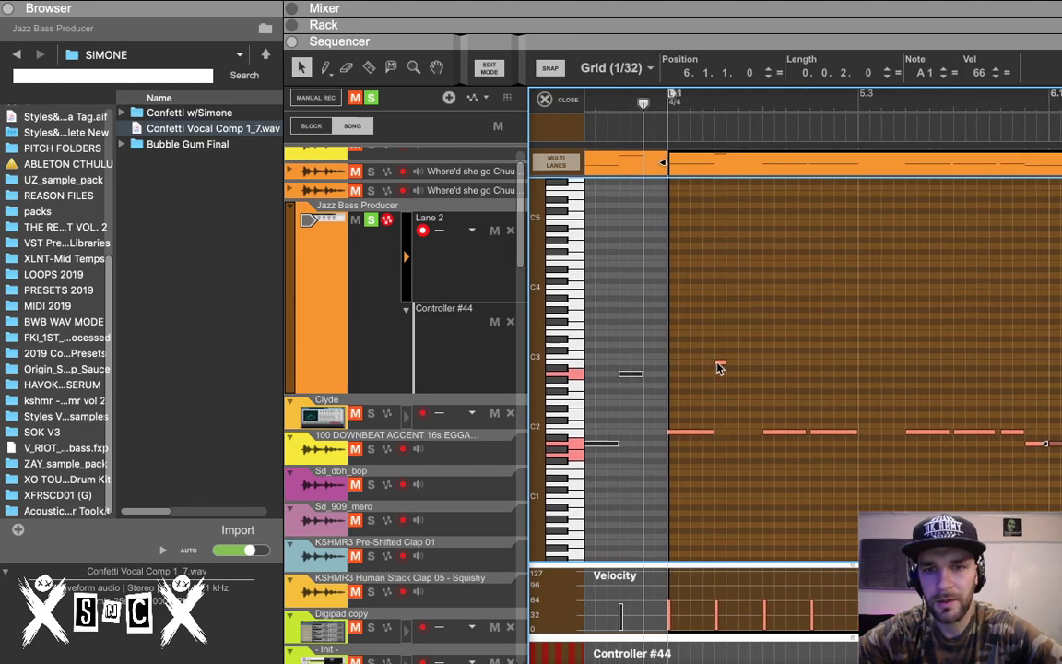
key(space)
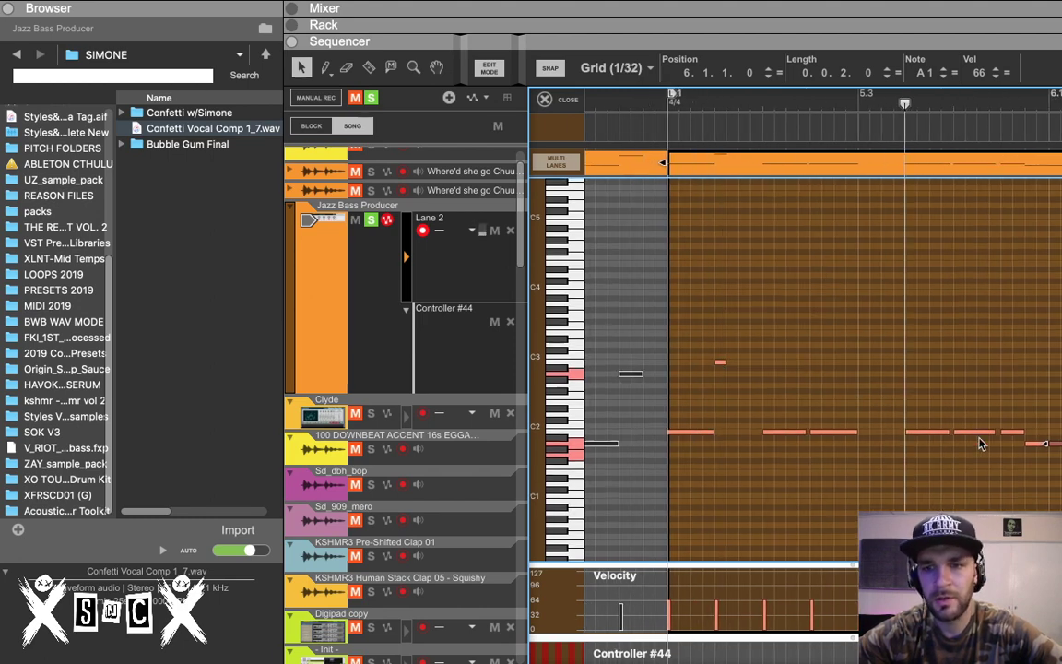
scroll(984, 425, right, 2)
scroll(984, 426, right, 2)
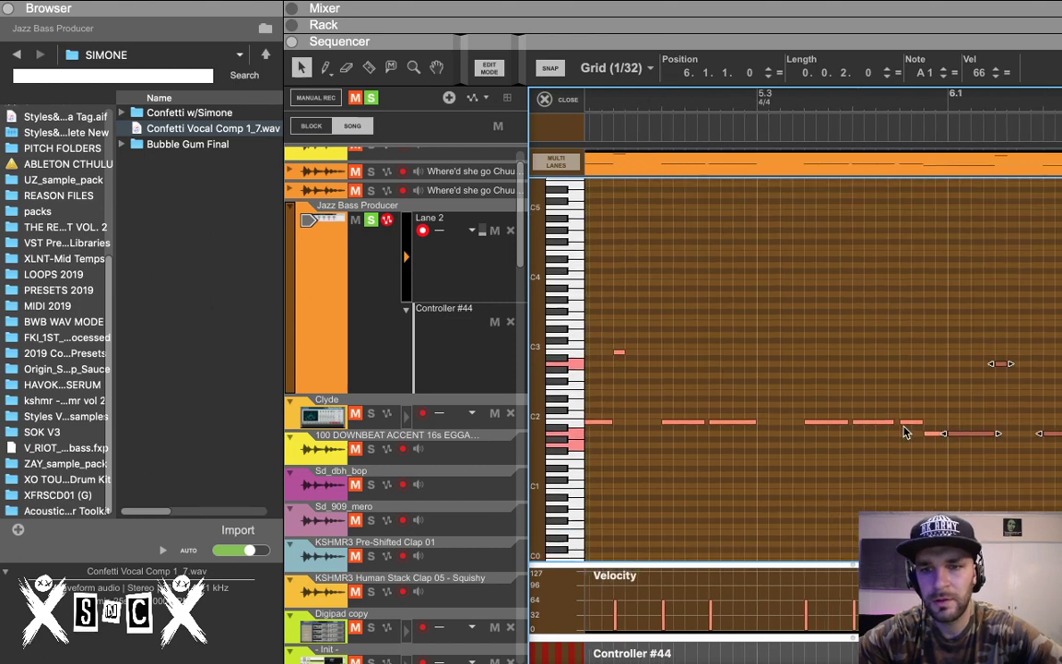
Step: Replace the B1 note at 5.4.3.0 with a short A2 note of length 0.0.0.120 and play back bars 5 and 6
drag(892, 423, 893, 362)
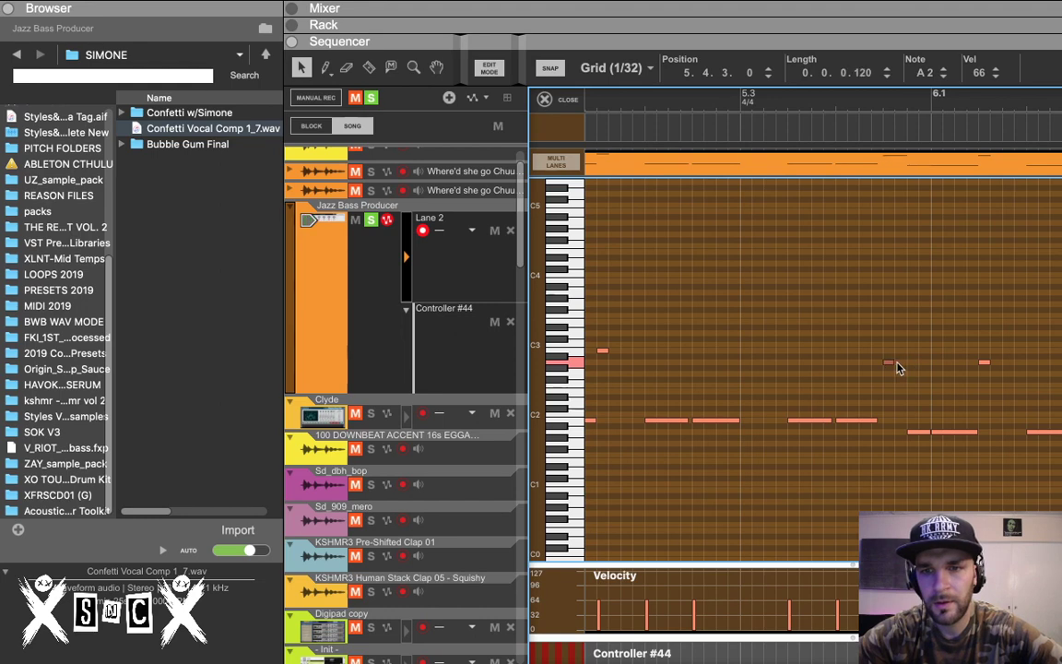
scroll(899, 364, down, 2)
scroll(830, 313, left, 1)
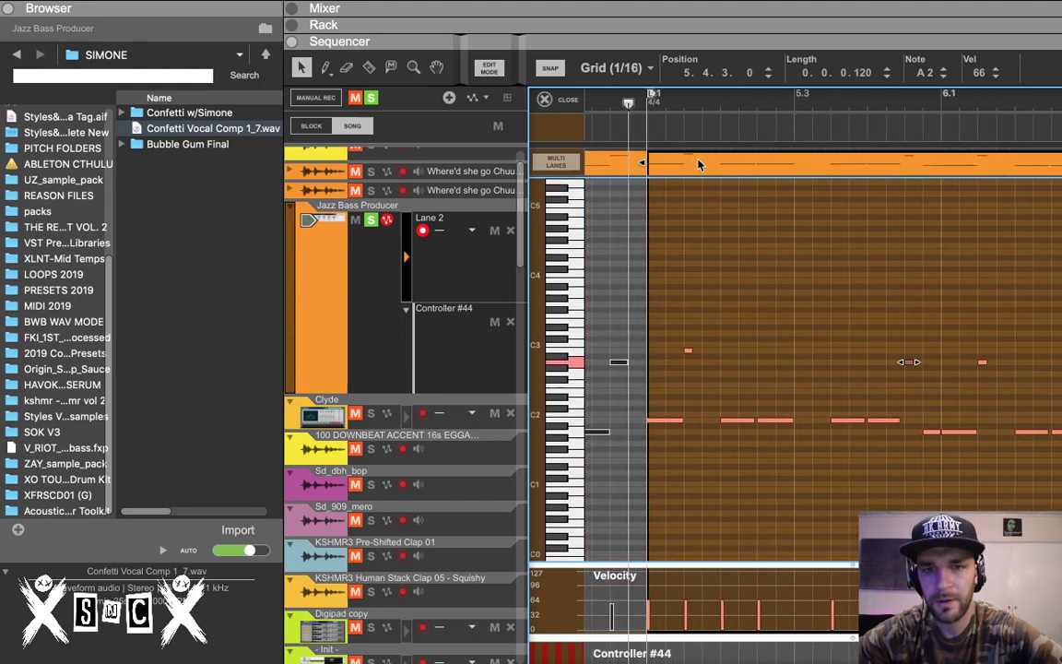
scroll(817, 255, down, 2)
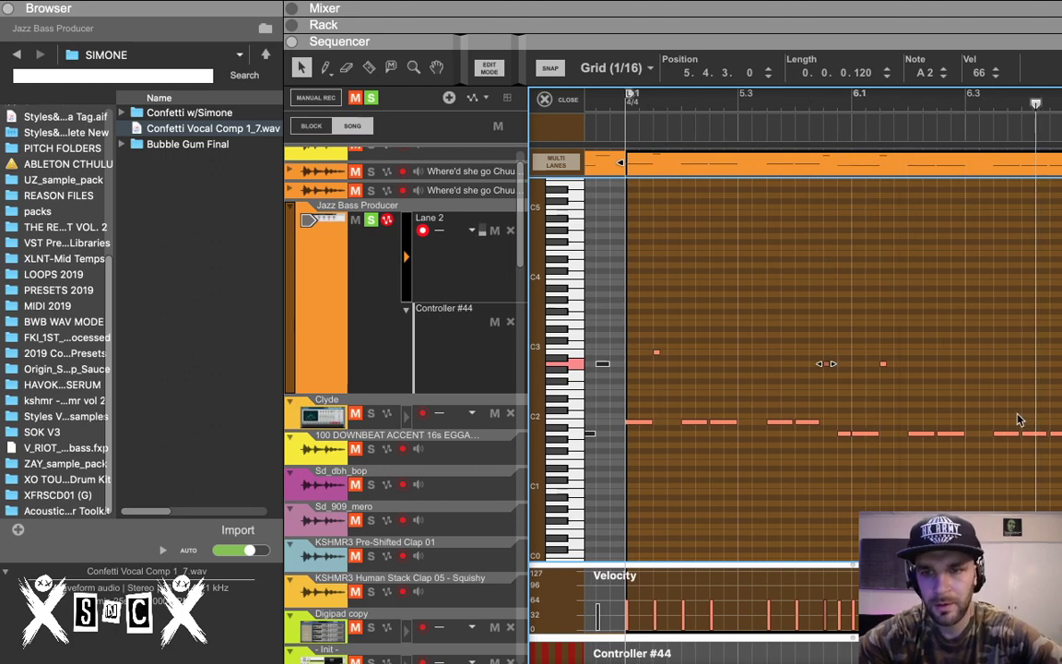
scroll(1051, 442, up, 1)
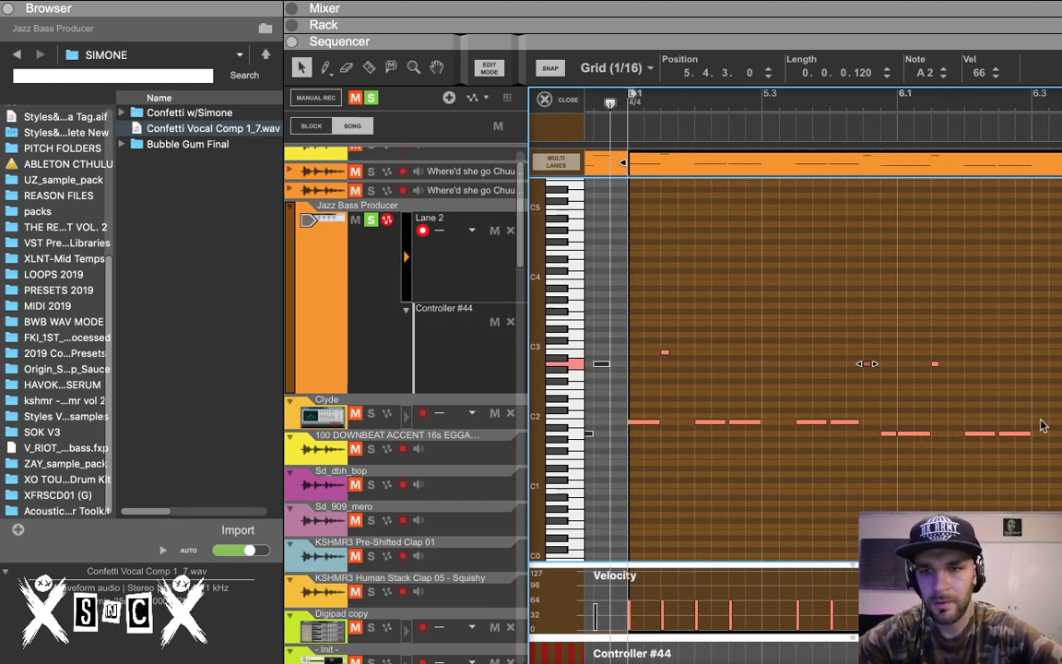
scroll(1043, 426, right, 3)
scroll(852, 294, left, 2)
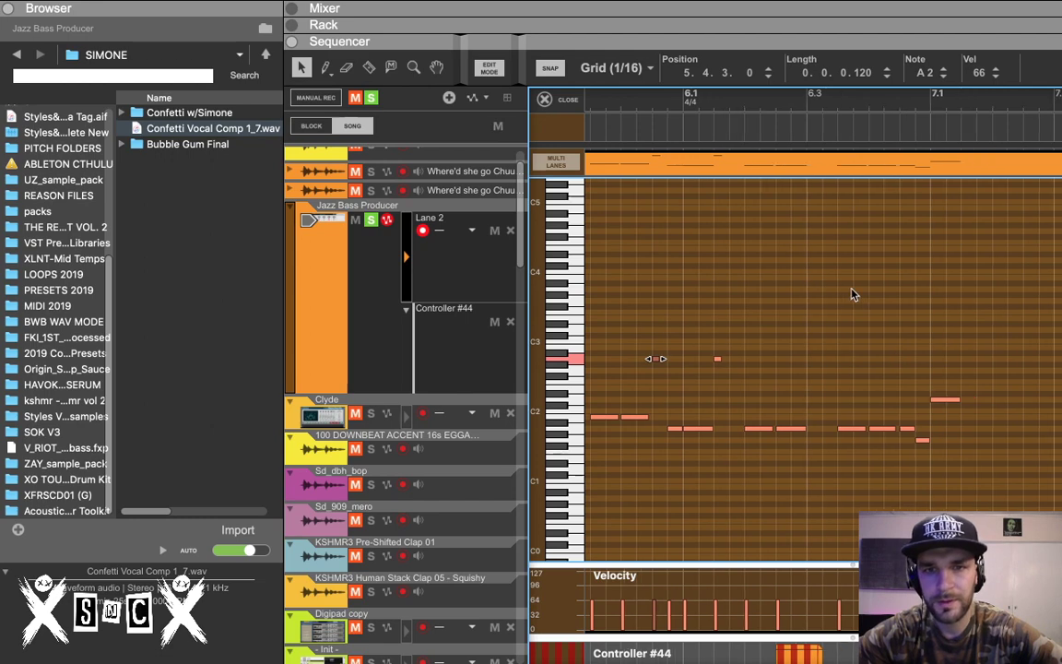
scroll(853, 295, left, 2)
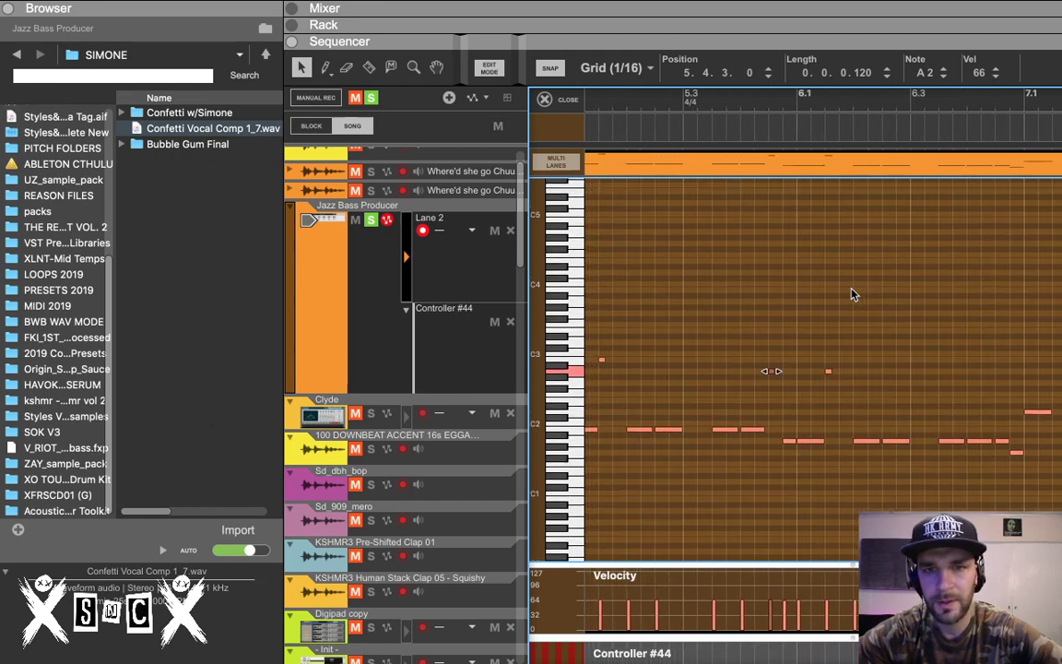
scroll(853, 294, down, 1)
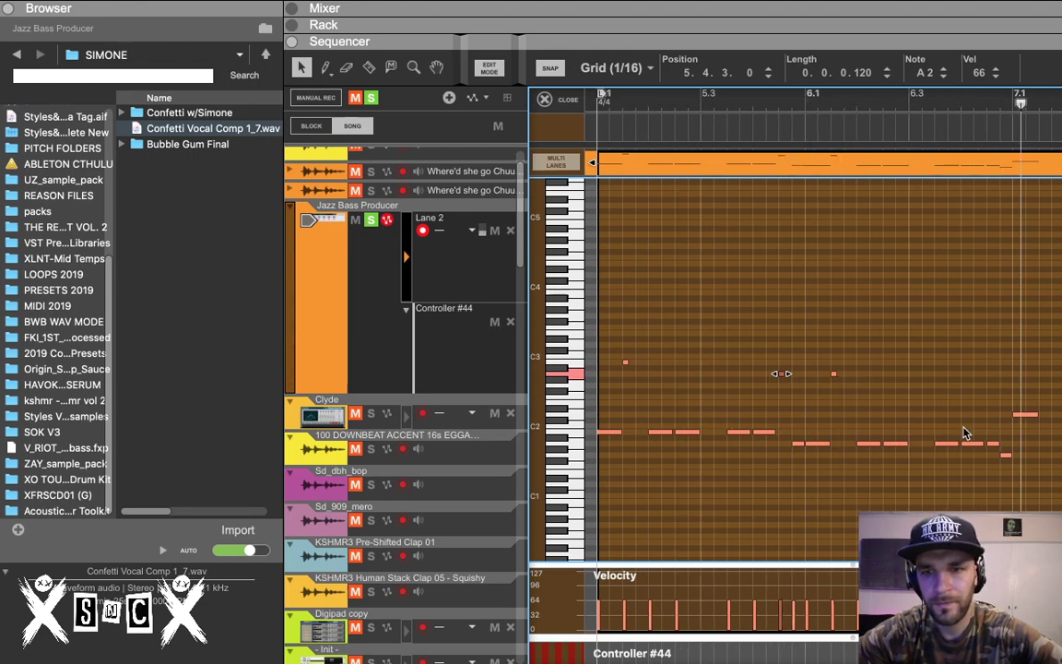
key(space)
Step: Copy the short A2 octave note to 6.4.4.0 at the end of bar 6
scroll(963, 432, up, 1)
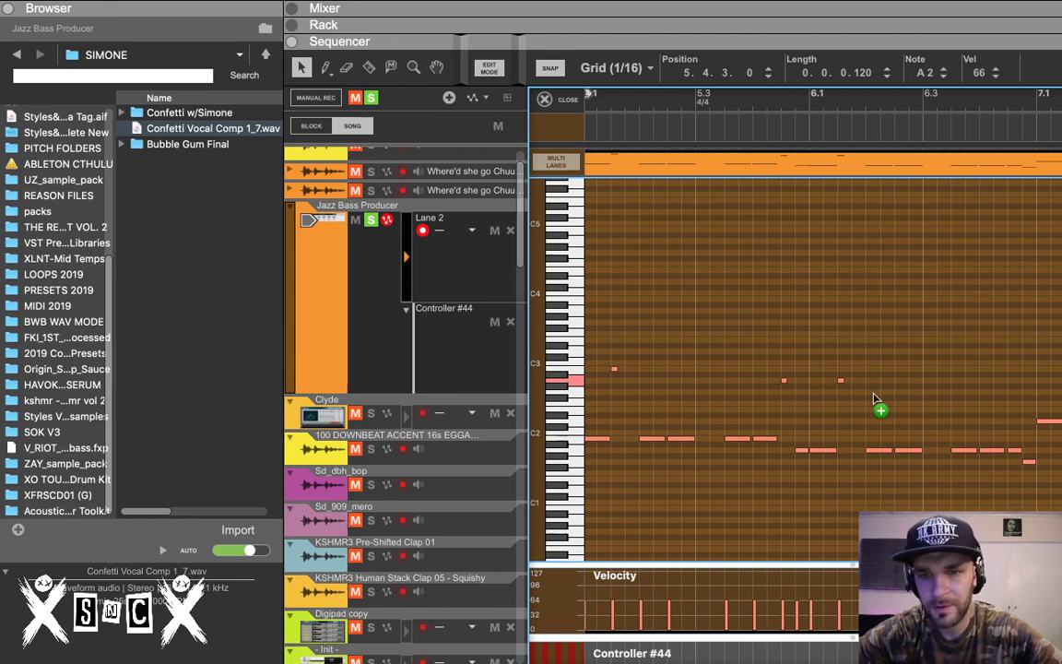
click(985, 393)
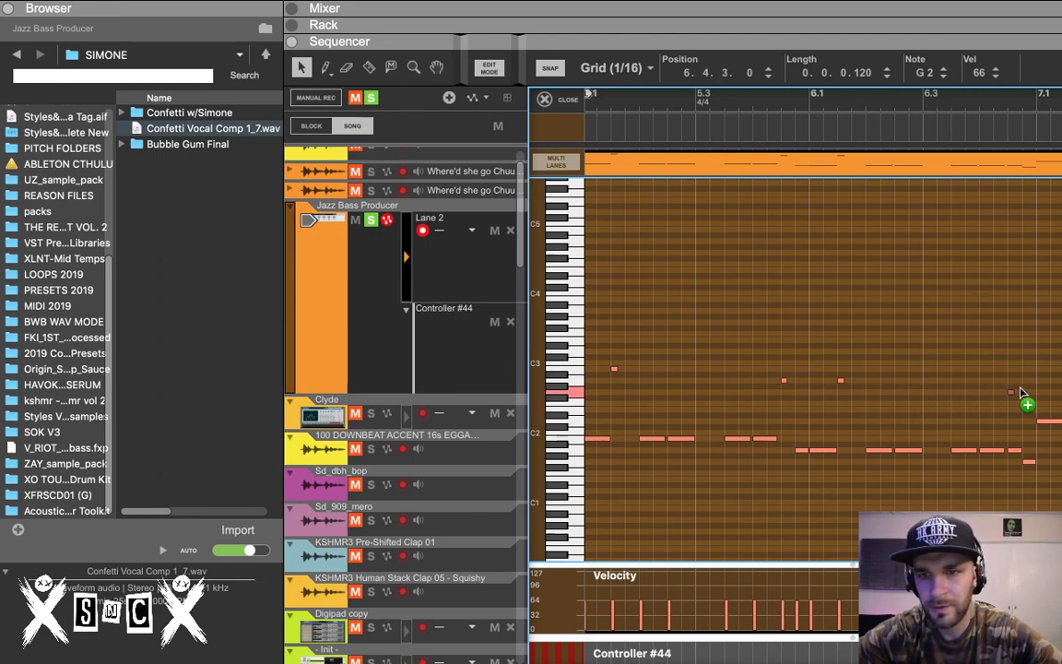
drag(1020, 393, 1026, 389)
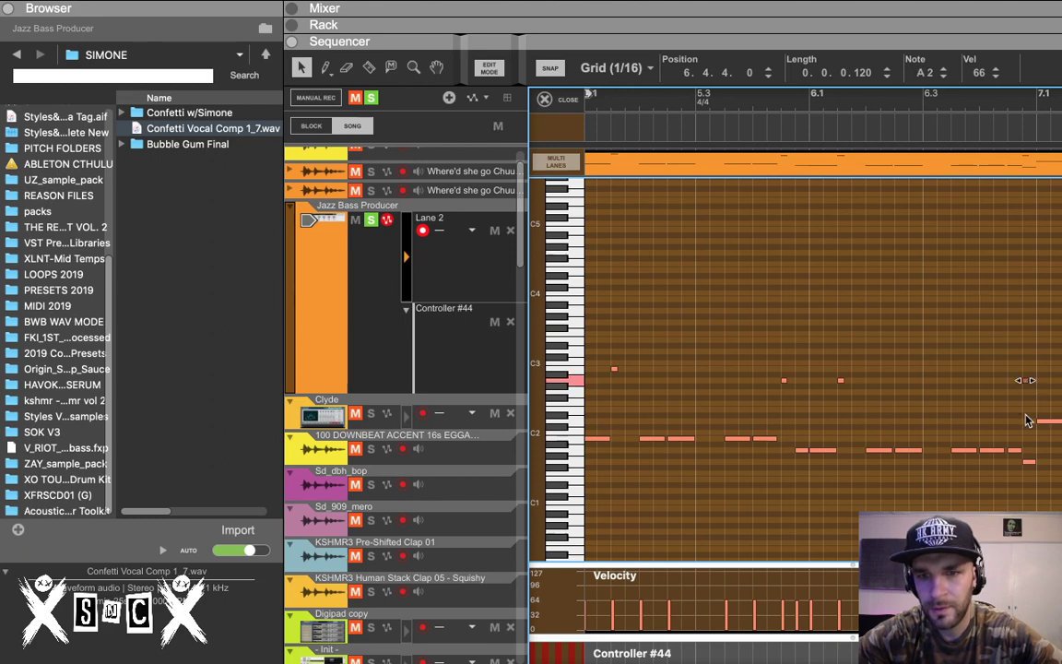
Step: Raise the short octave note at 5.4.3.0 to B2 and play back the bass line from just before bar 5
click(784, 381)
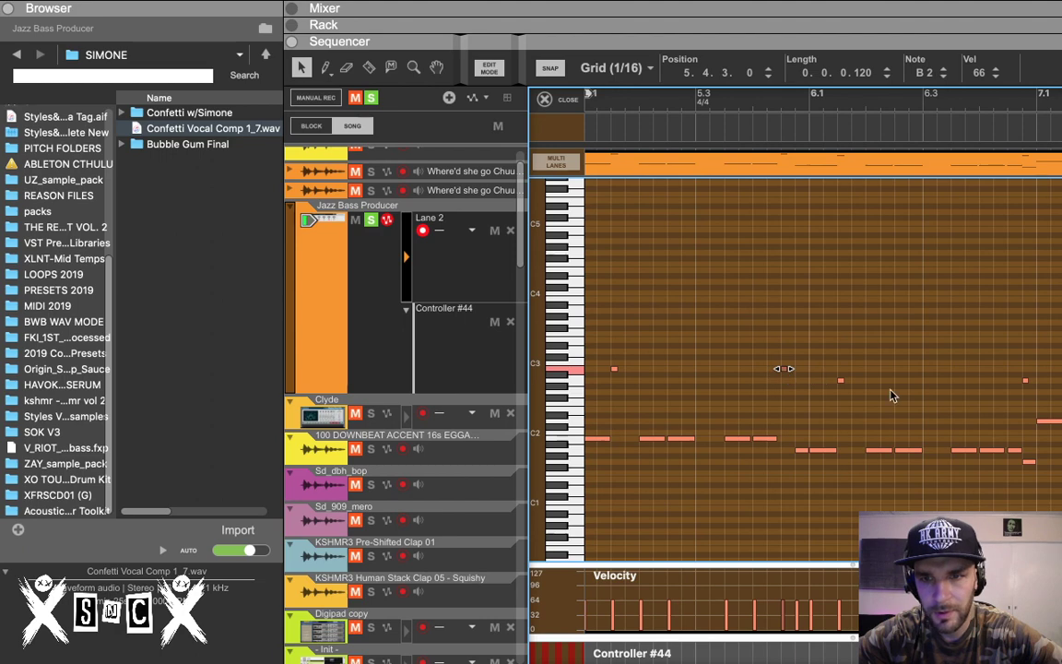
scroll(893, 397, left, 3)
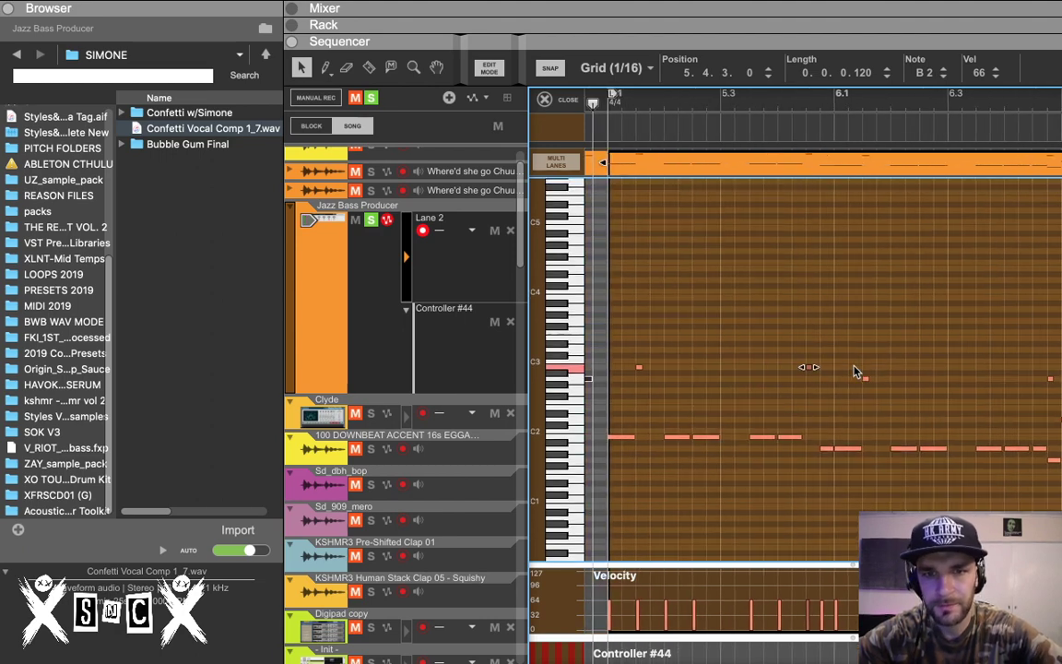
scroll(856, 372, left, 5)
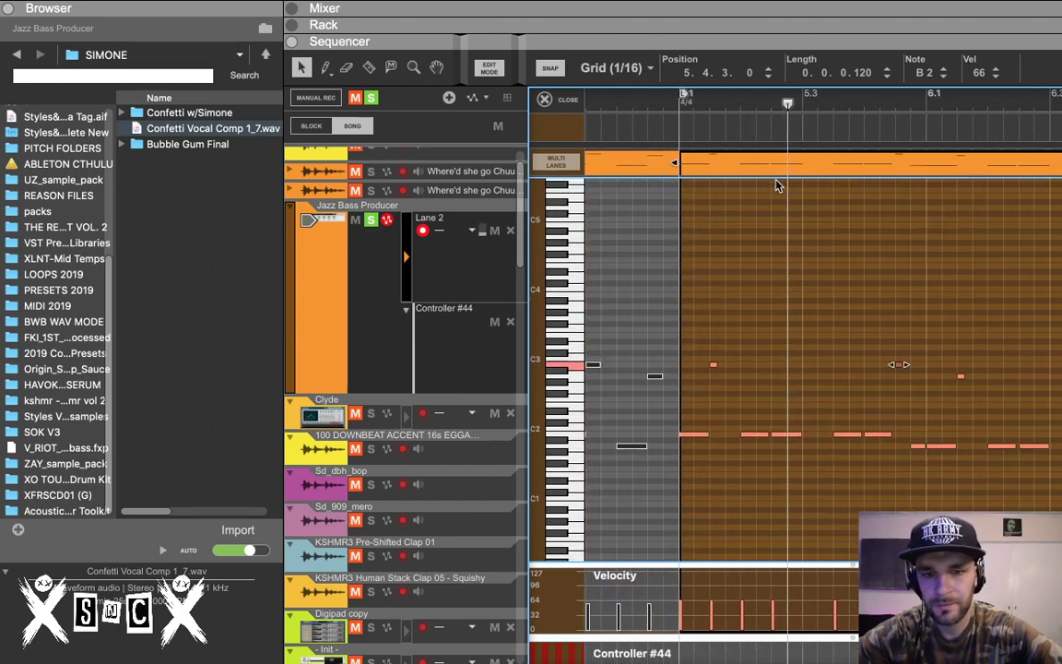
scroll(776, 185, right, 8)
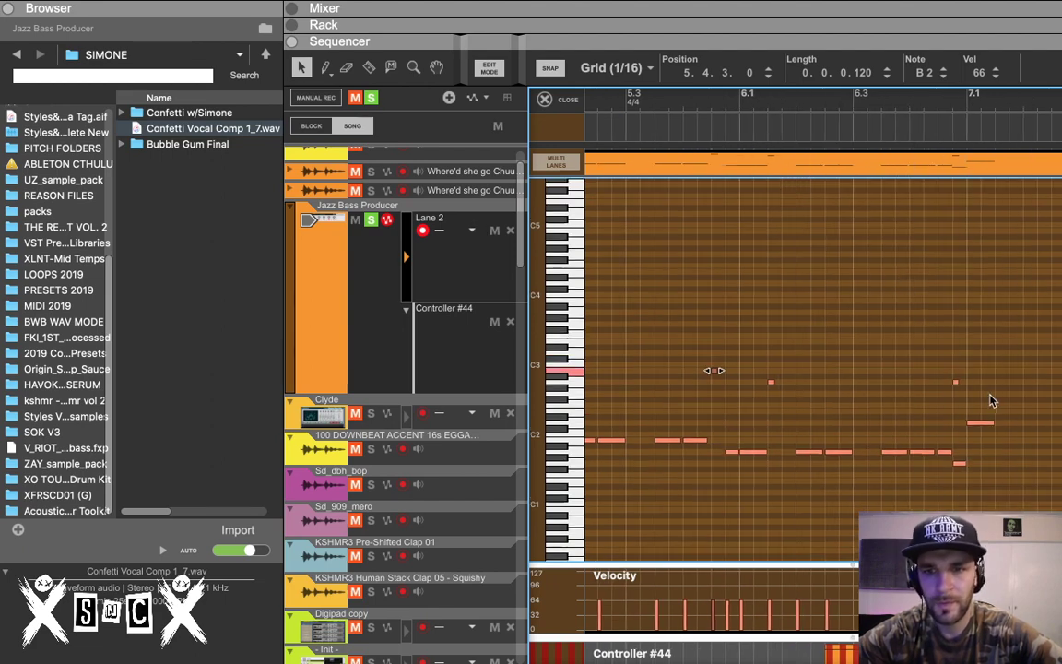
Step: Copy the bar 6 pattern to 7.1.1.0 starting on D2 and to 8.1.1.0 starting on G1, removing the leftover G1 note before bar 8
scroll(992, 400, right, 2)
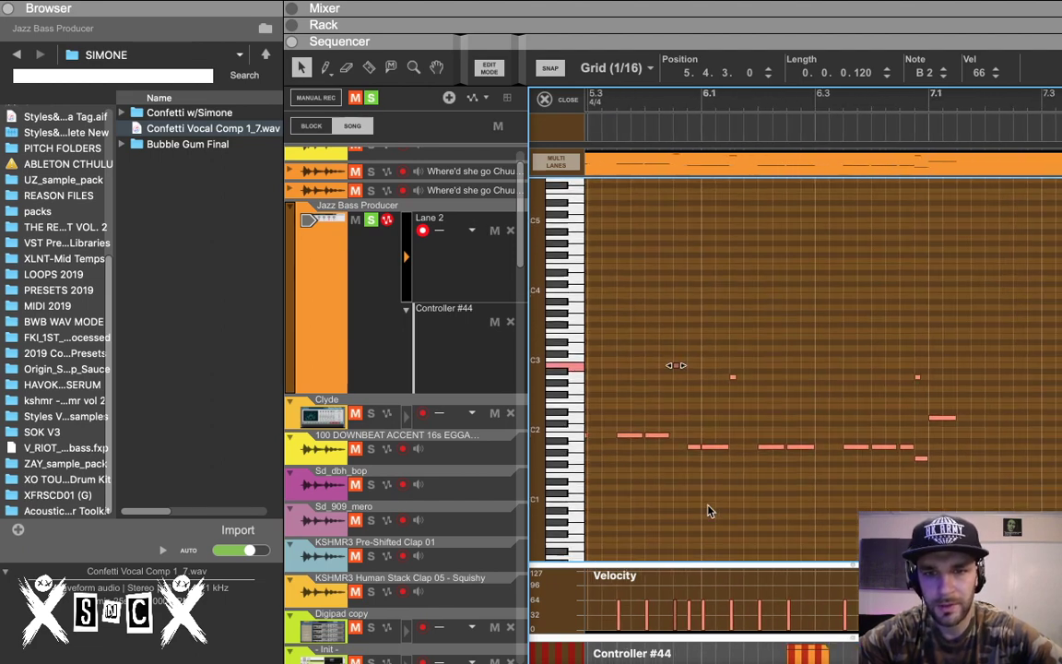
drag(708, 509, 921, 303)
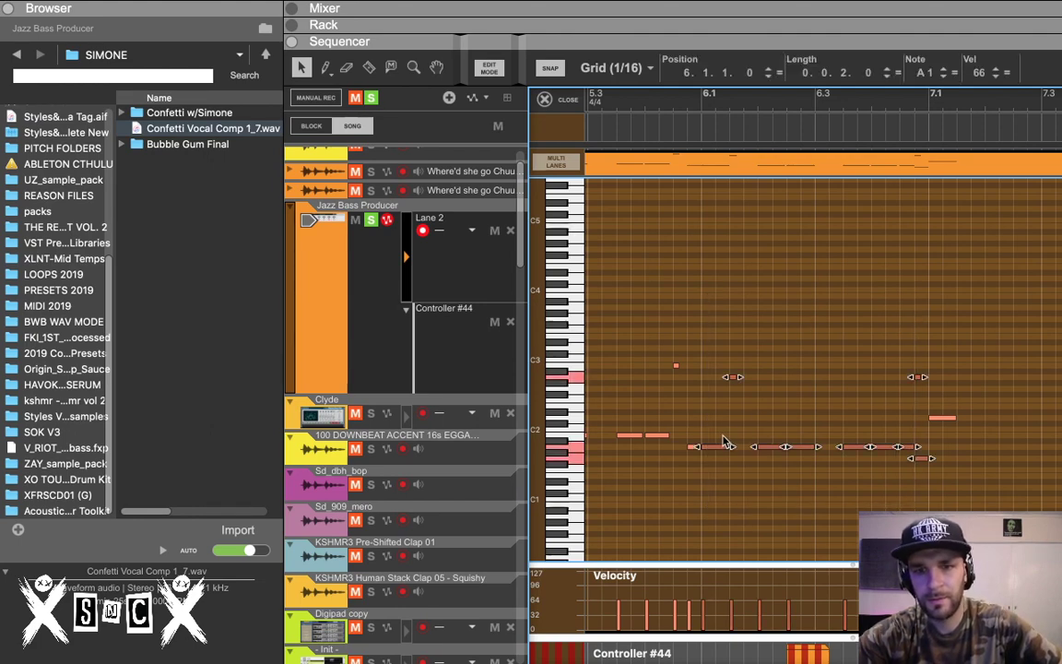
drag(716, 451, 943, 422)
scroll(943, 422, right, 3)
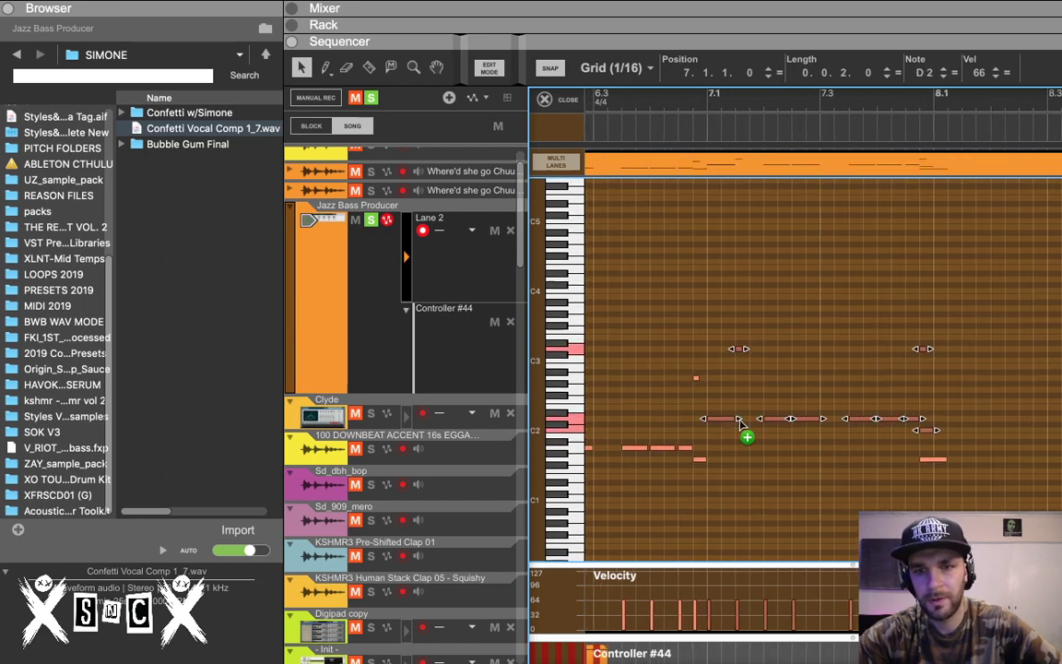
drag(741, 423, 942, 461)
click(923, 467)
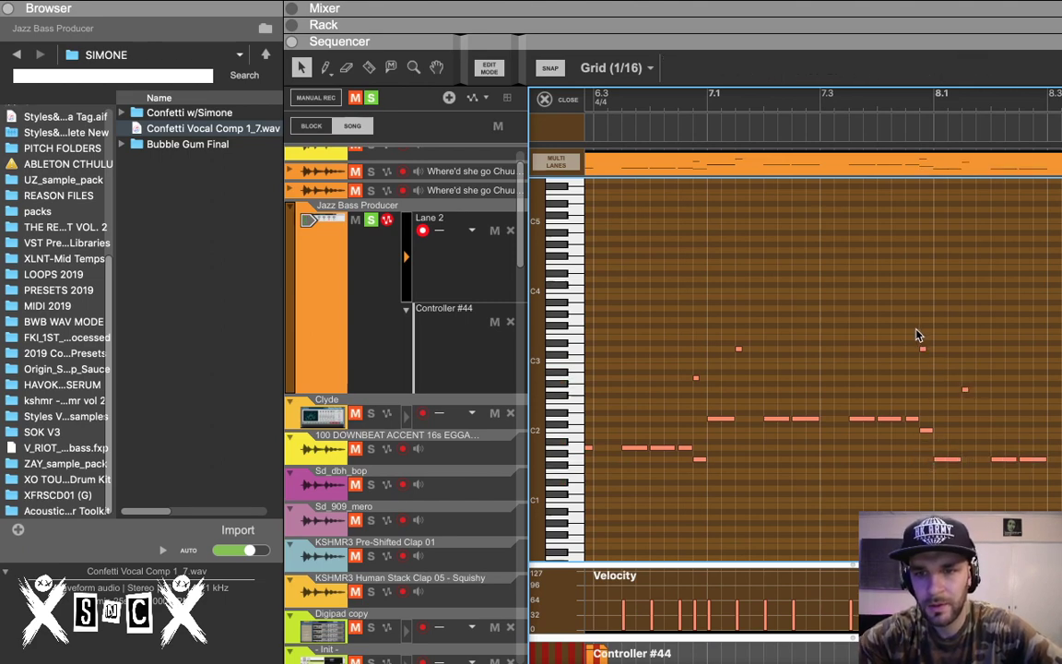
Step: Delete the low passing notes at the ends of bars 7, 6 and 8, keeping the octave notes above them
click(926, 430)
key(Delete)
scroll(870, 404, left, 2)
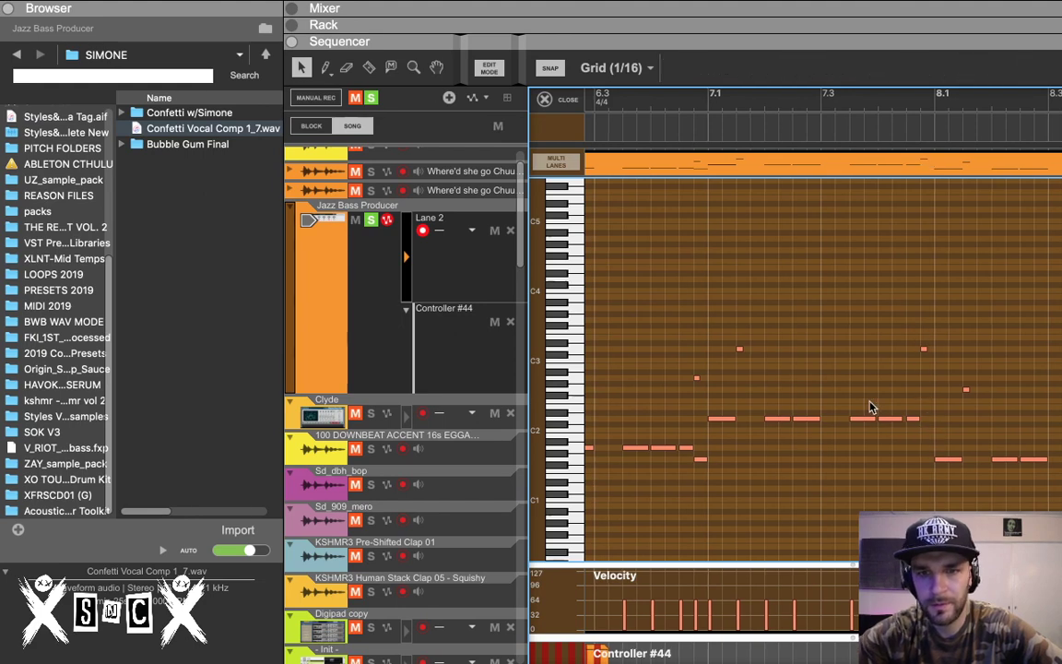
click(765, 447)
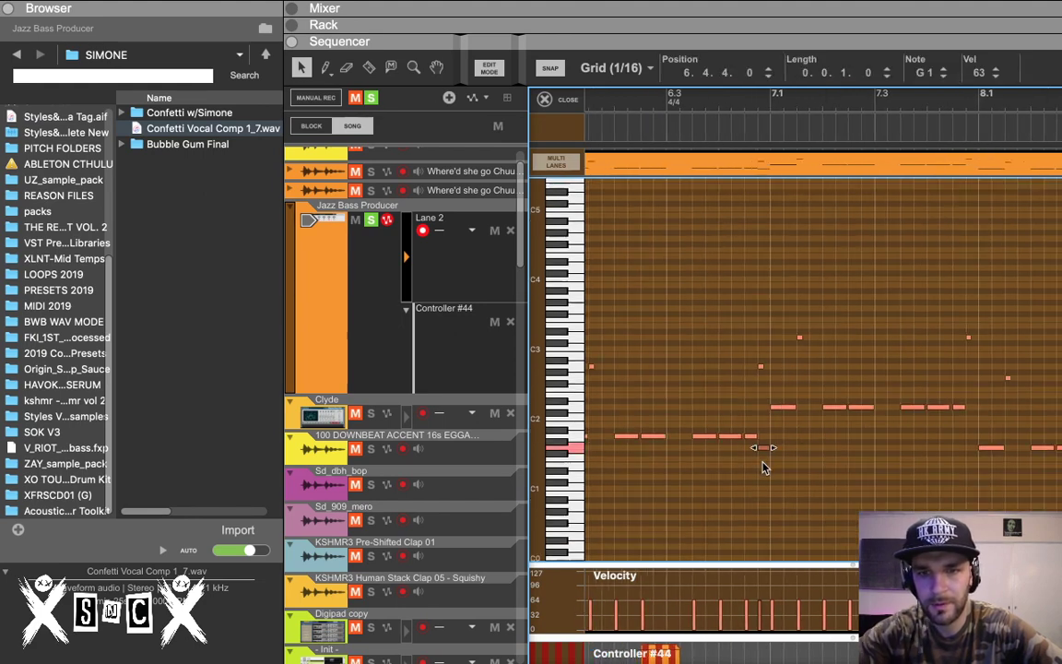
key(Delete)
scroll(747, 461, down, 2)
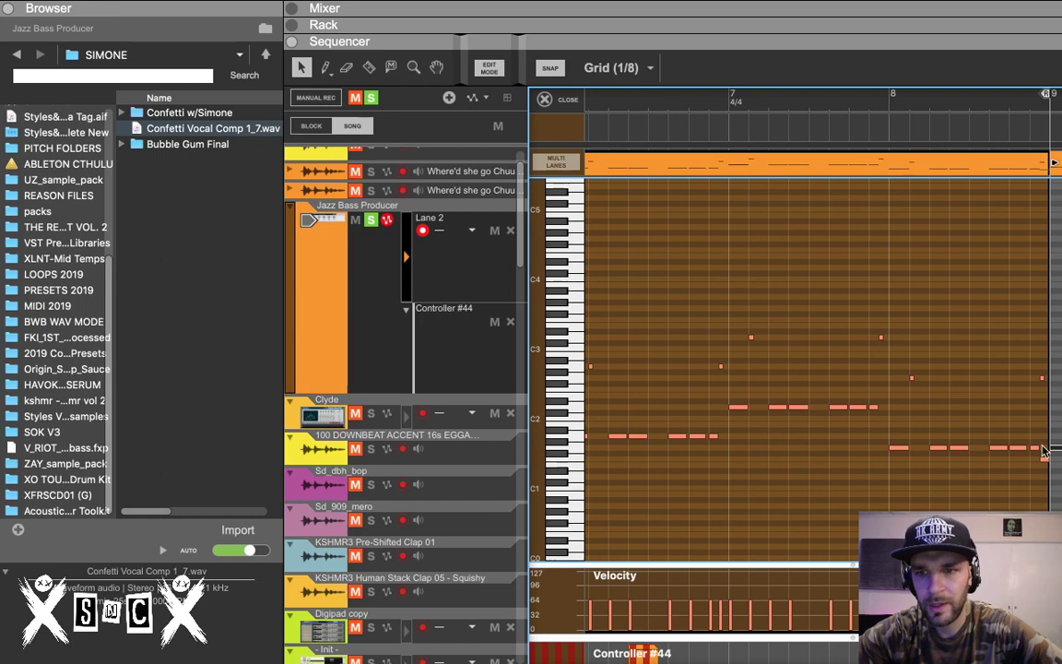
drag(1047, 450, 1046, 484)
key(Delete)
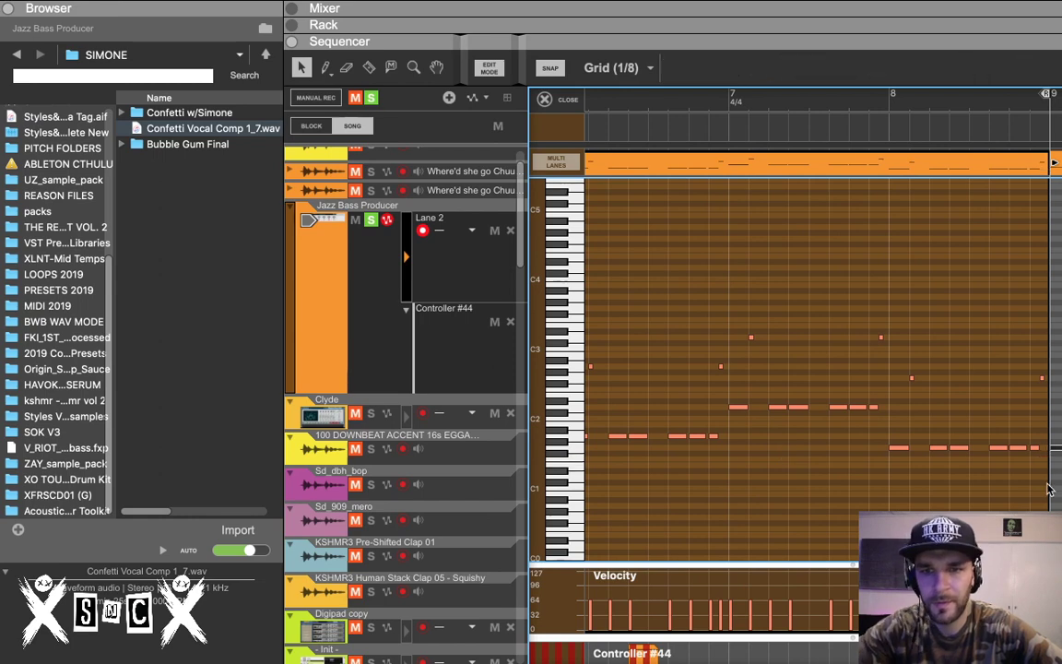
Step: Play back the bass line from just before bar 5 to check the copied patterns
scroll(1047, 484, left, 2)
scroll(1048, 490, down, 4)
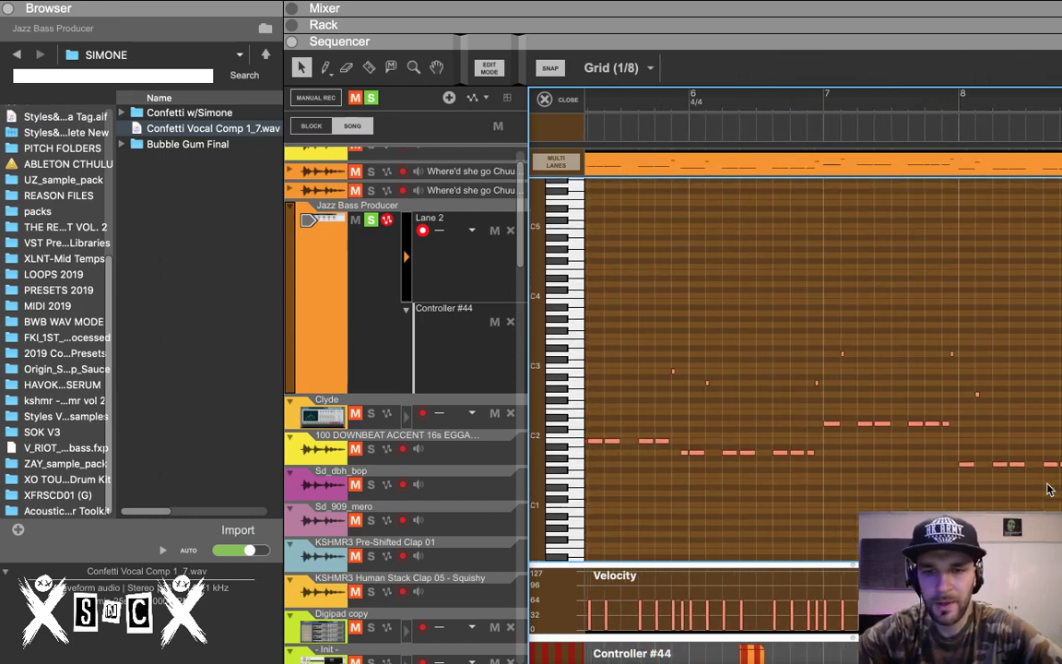
scroll(1046, 484, down, 2)
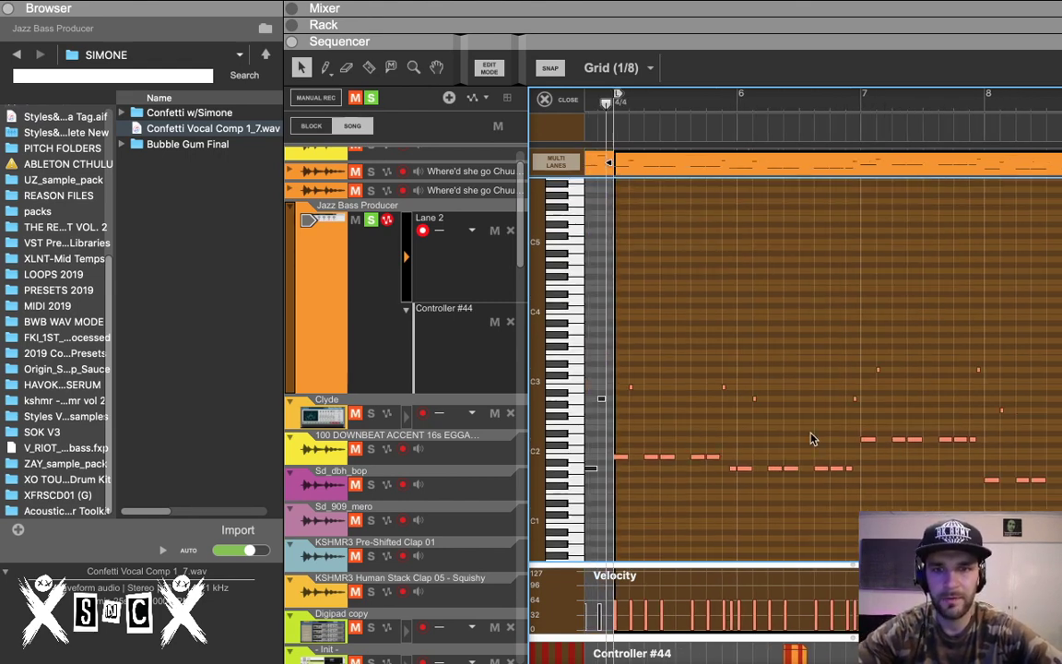
key(space)
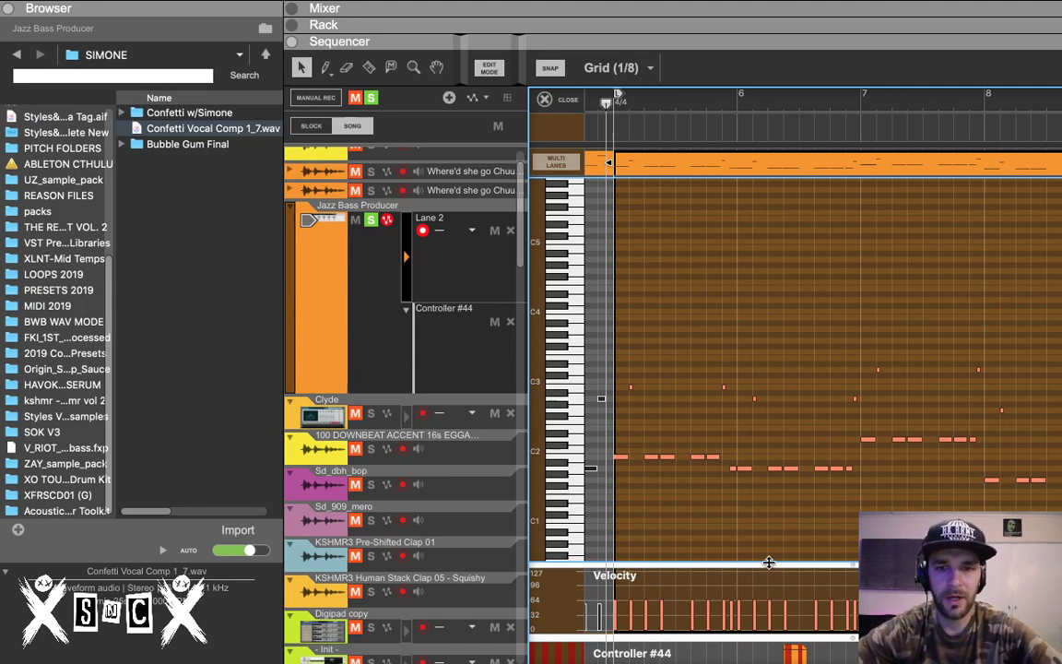
Step: Enlarge the velocity lane beneath the bass notes and magnify the bar 5 pattern
drag(769, 562, 758, 535)
key(h)
key(h)
key(h)
key(h)
key(h)
key(h)
key(h)
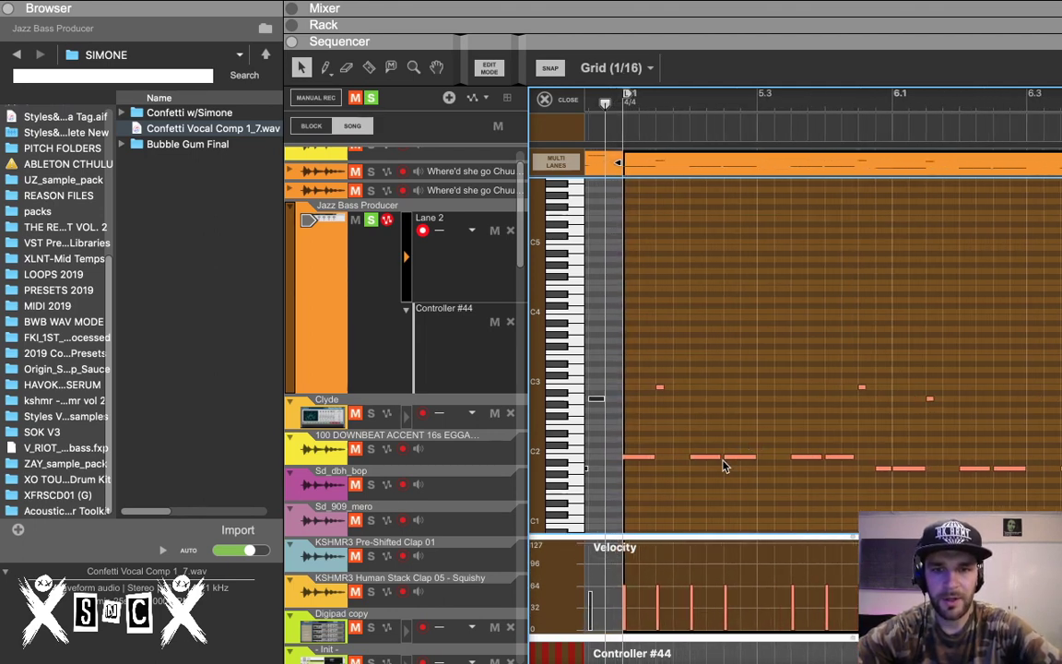
Step: Trim the end of the B1 note at 5.1.1.0 off the grid to a length of 0.0.1.94
scroll(692, 465, up, 2)
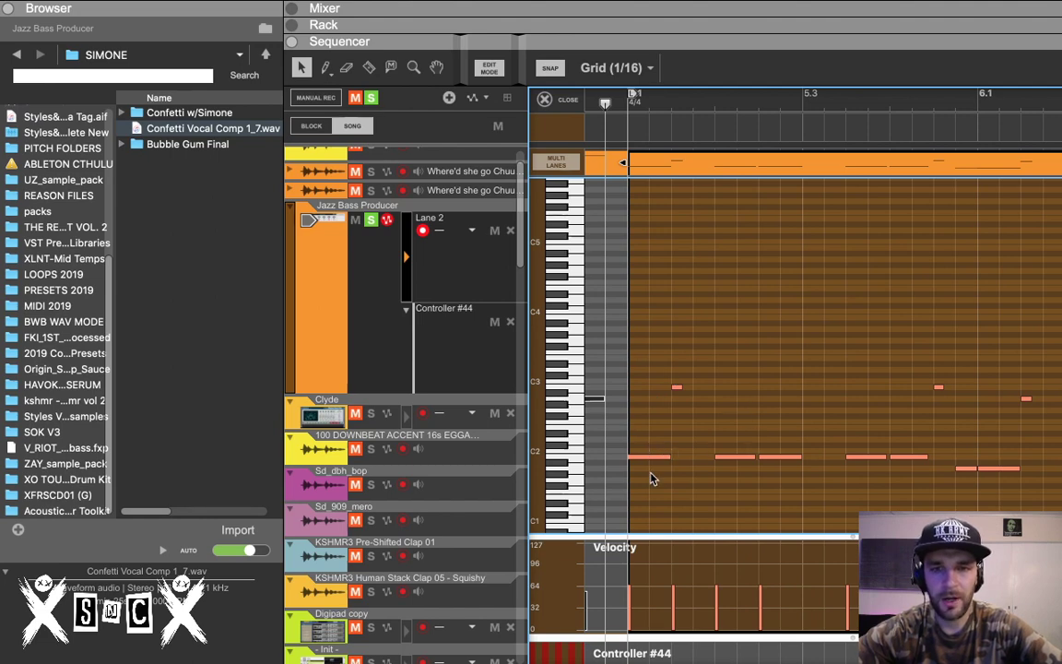
click(669, 457)
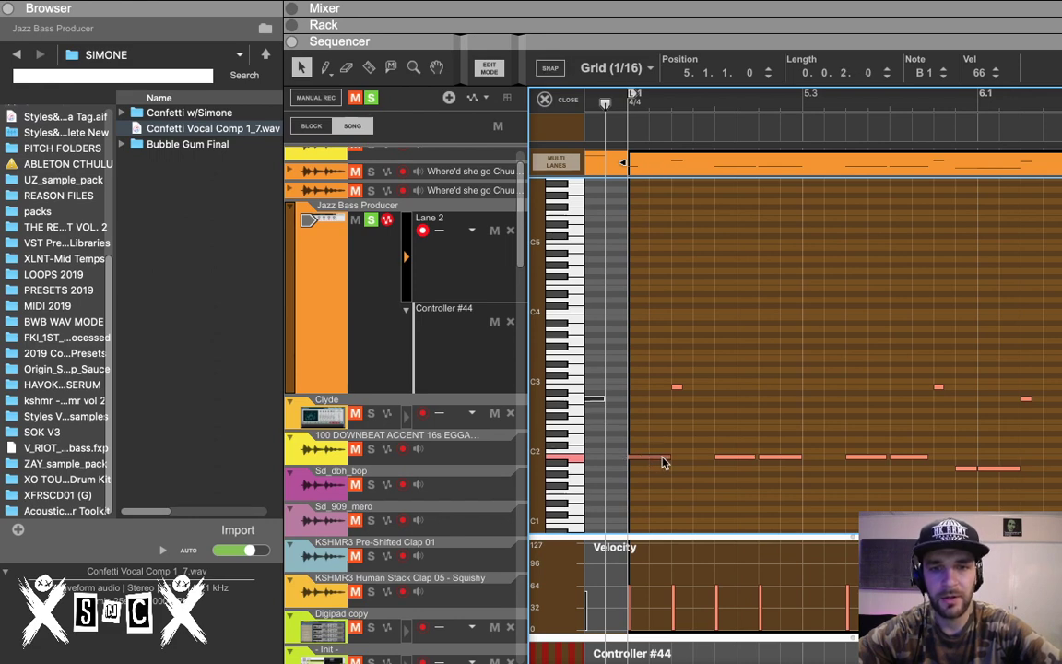
drag(662, 457, 658, 457)
scroll(830, 434, right, 1)
scroll(830, 435, up, 1)
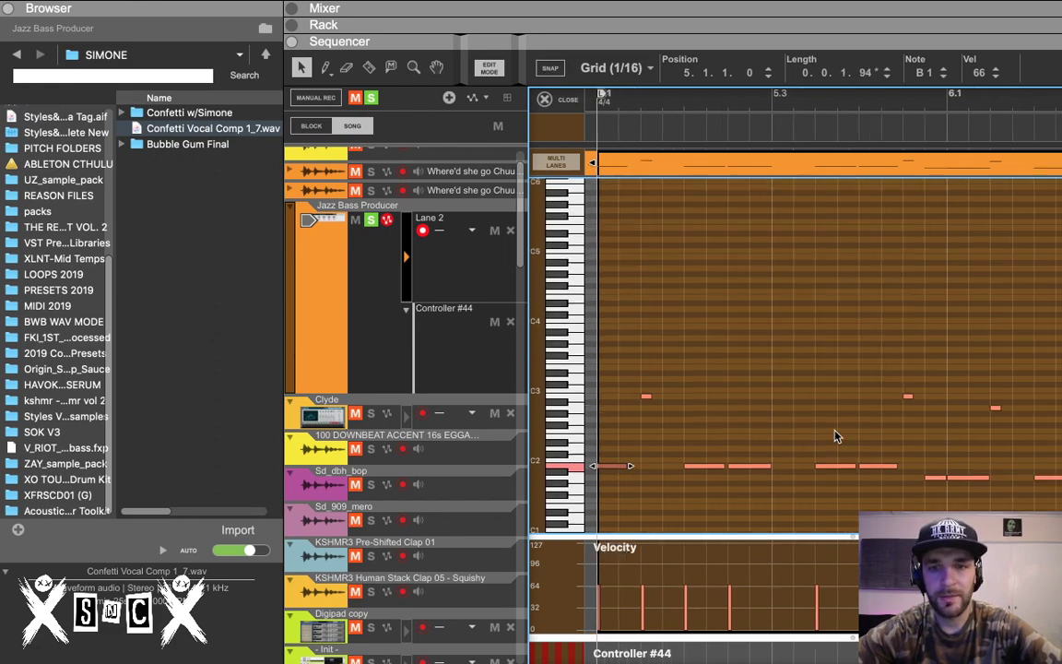
Step: Nudge the A1 pickup note before bar 6 slightly late to 5.4.4.36 and play the transition from late in bar 5
click(934, 478)
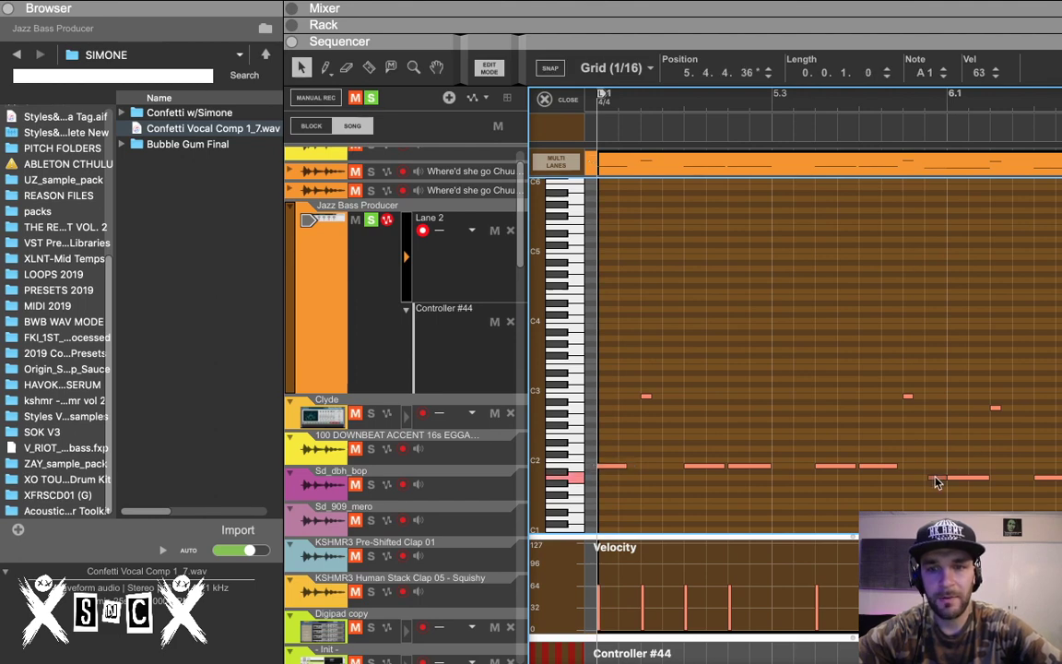
click(862, 121)
click(862, 121)
key(space)
click(860, 106)
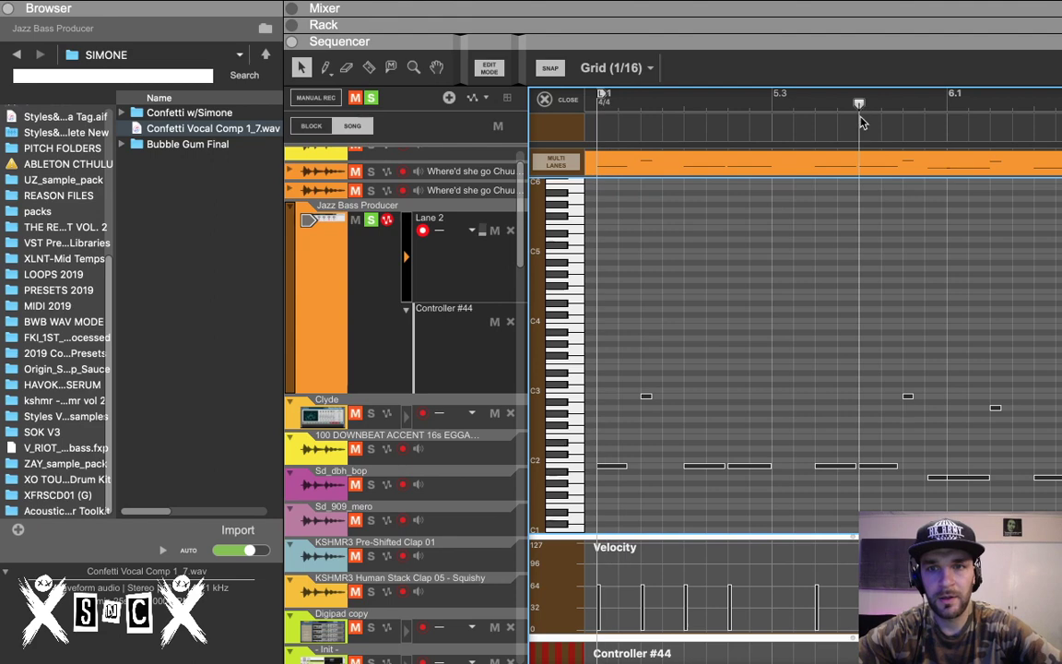
click(885, 166)
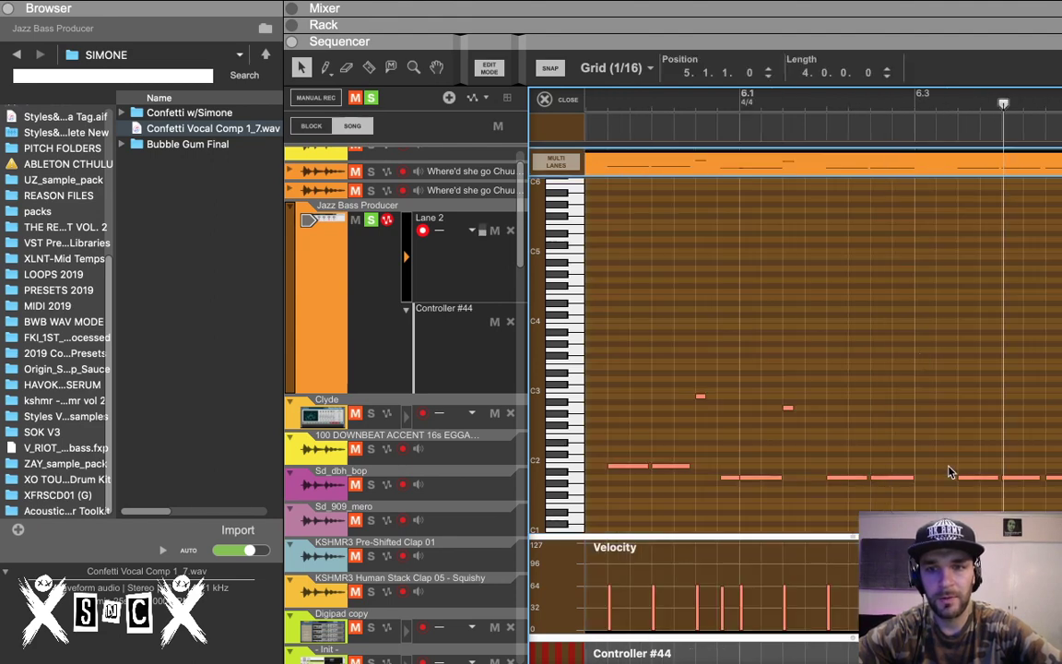
Step: Shorten the nudged A1 pickup note before bar 6 to a length of 0.0.0.185
scroll(925, 477, left, 2)
scroll(924, 477, down, 1)
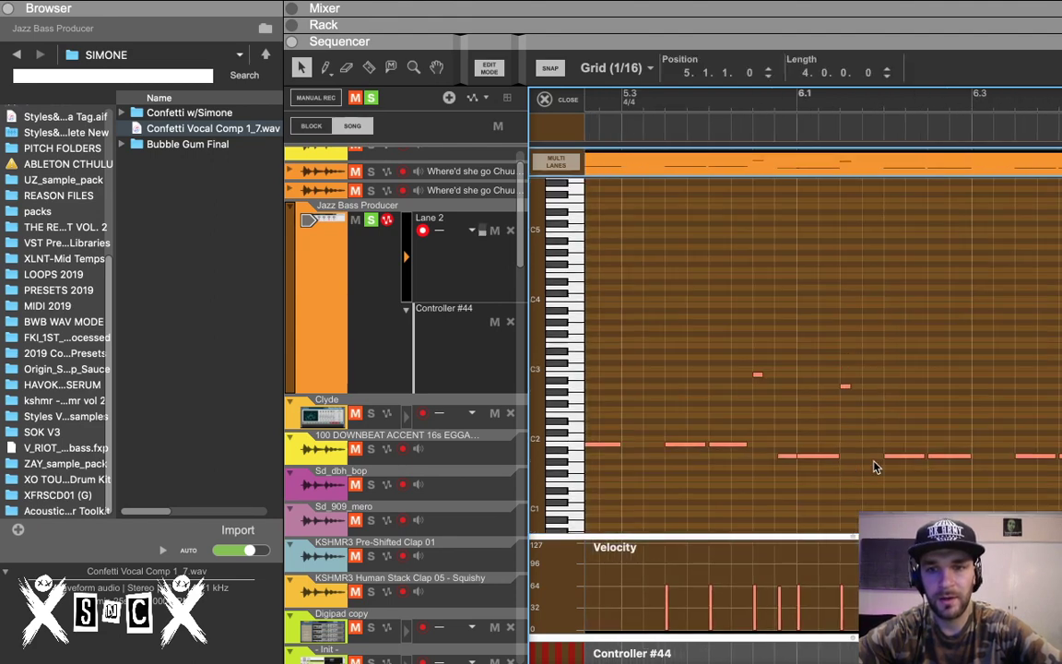
click(804, 441)
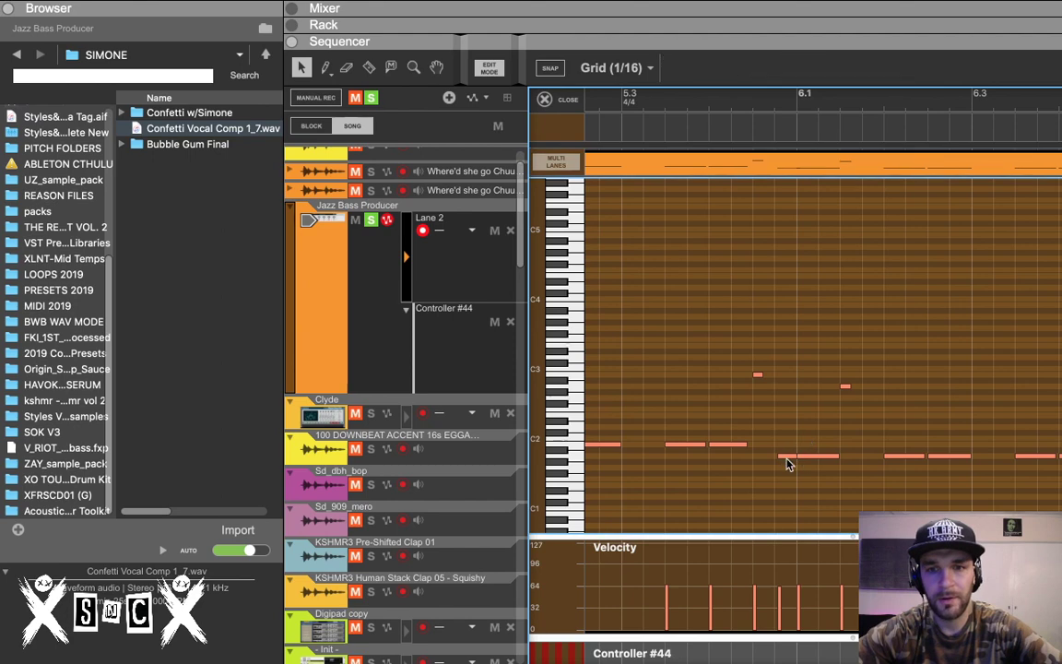
click(802, 455)
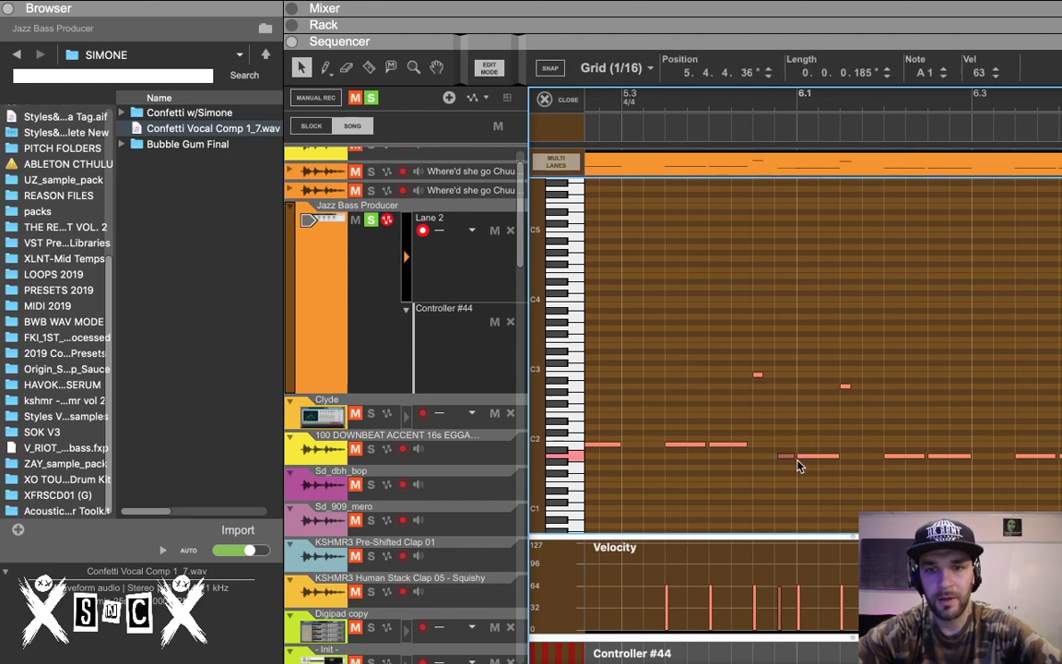
Step: Play the soloed bass line's transition into bar 6 and review the edited notes across bars 4 to 7
scroll(788, 469, left, 1)
scroll(783, 469, left, 1)
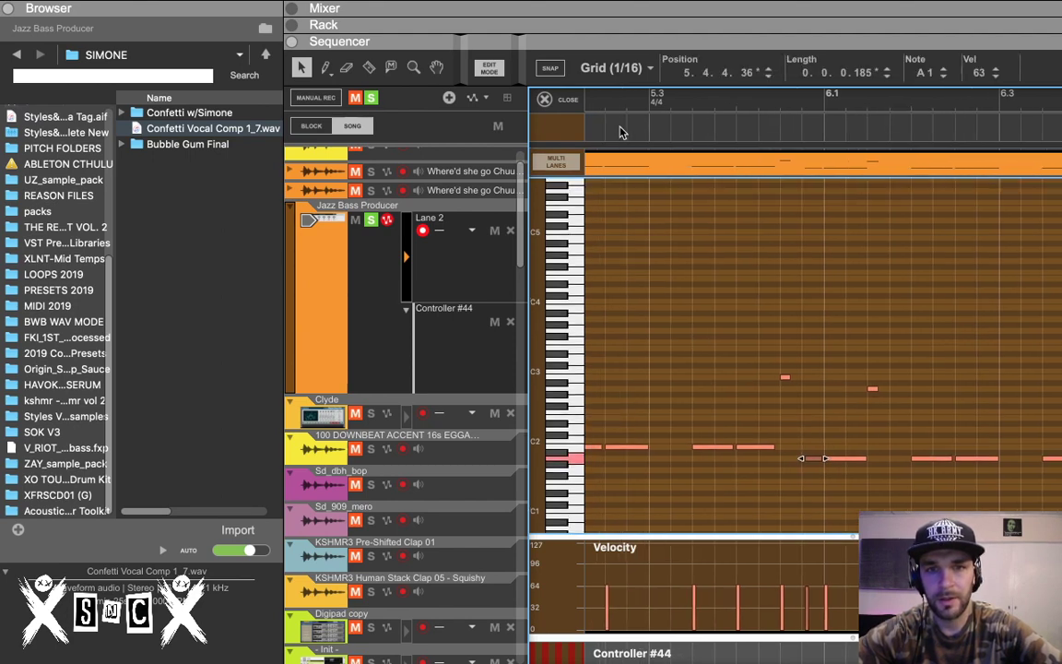
key(space)
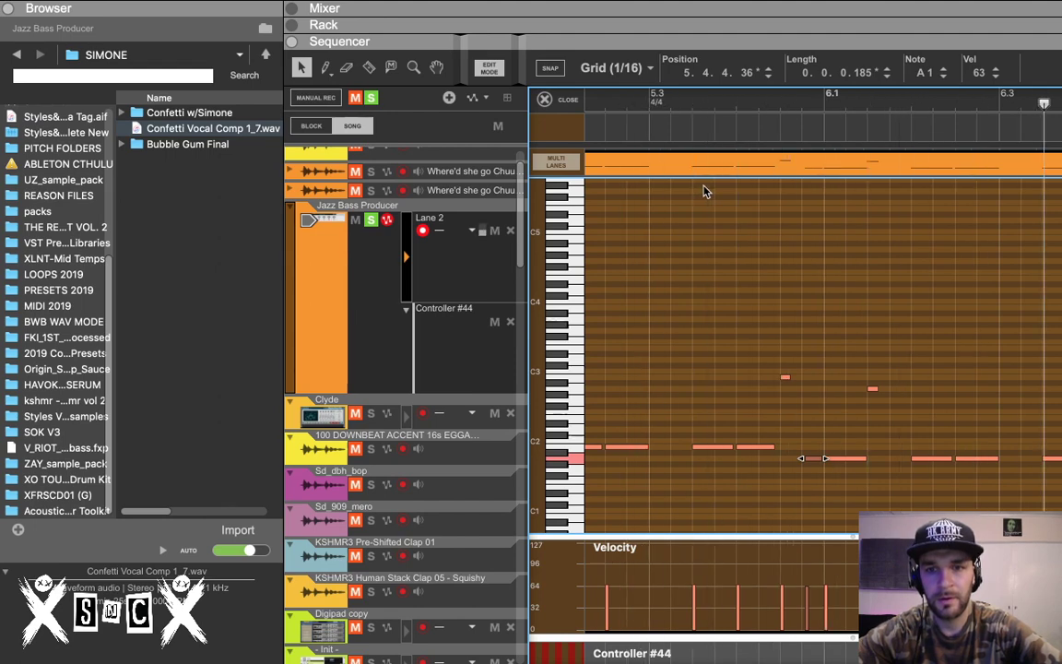
click(735, 360)
scroll(816, 427, down, 2)
scroll(761, 337, left, 4)
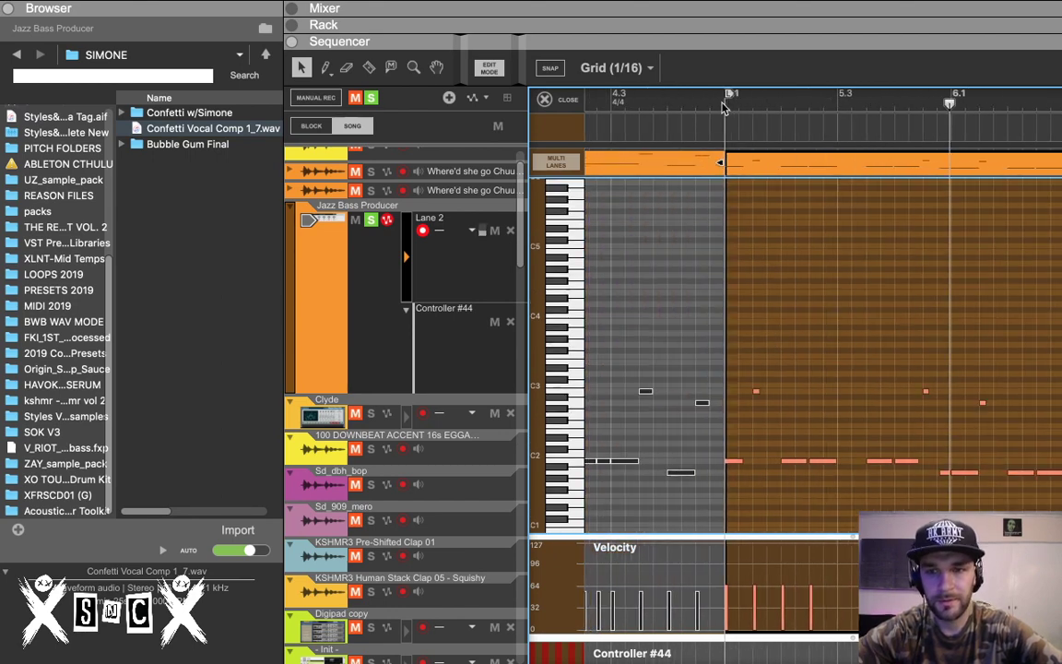
scroll(889, 256, down, 1)
scroll(889, 258, down, 1)
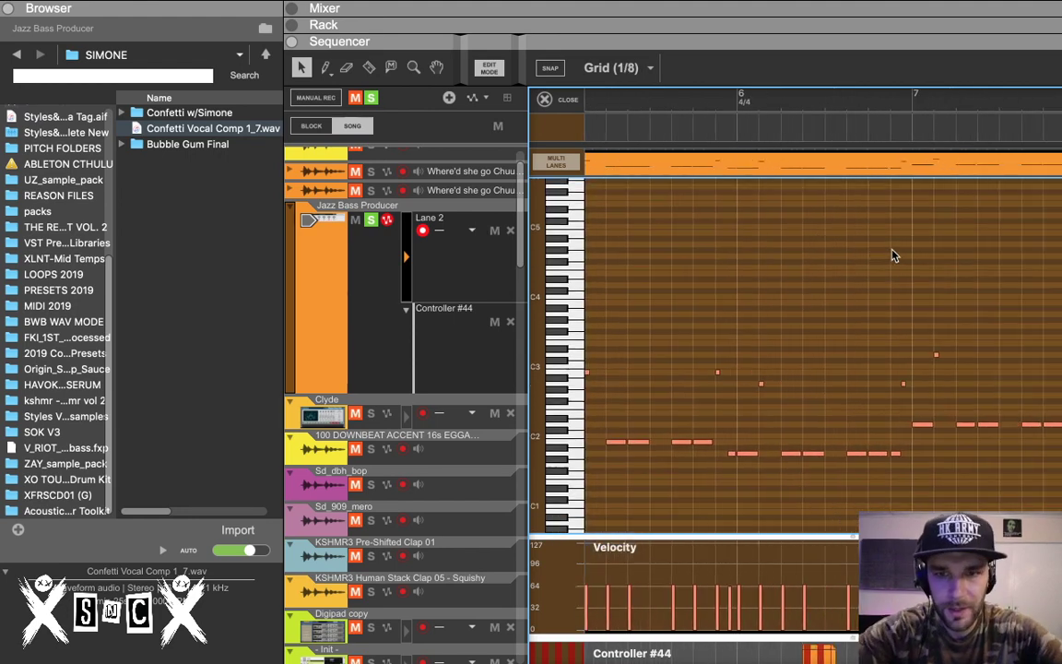
scroll(912, 311, down, 2)
scroll(912, 312, left, 3)
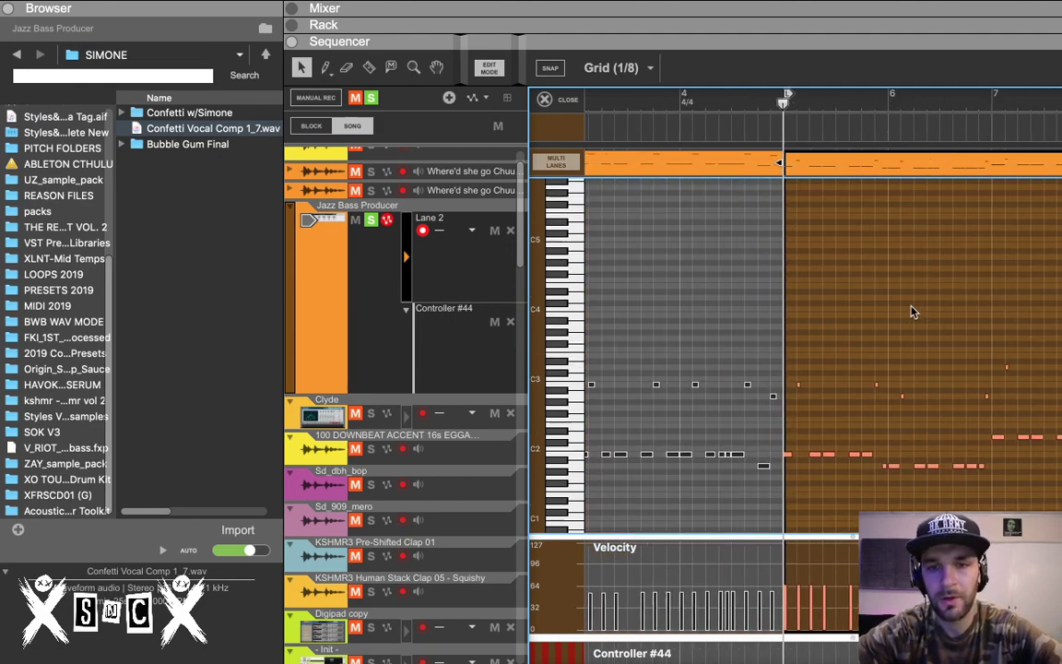
Step: Leave the bass clip's note editor and unsolo the Jazz Bass Producer track to check it against the other unmuted tracks
scroll(912, 311, right, 1)
key(Escape)
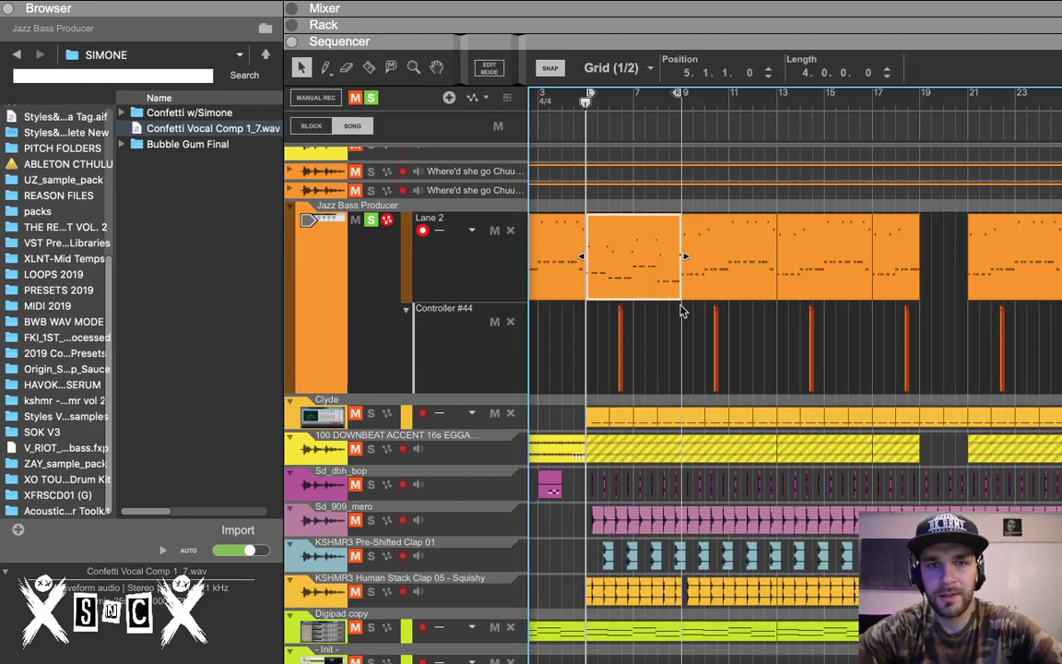
scroll(682, 309, up, 2)
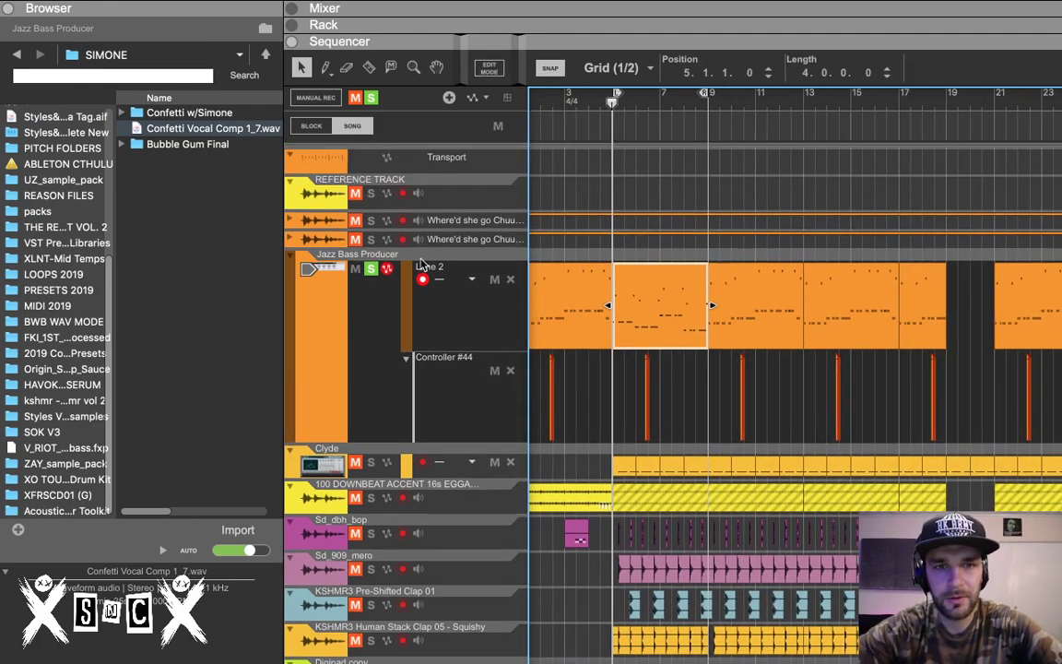
click(372, 270)
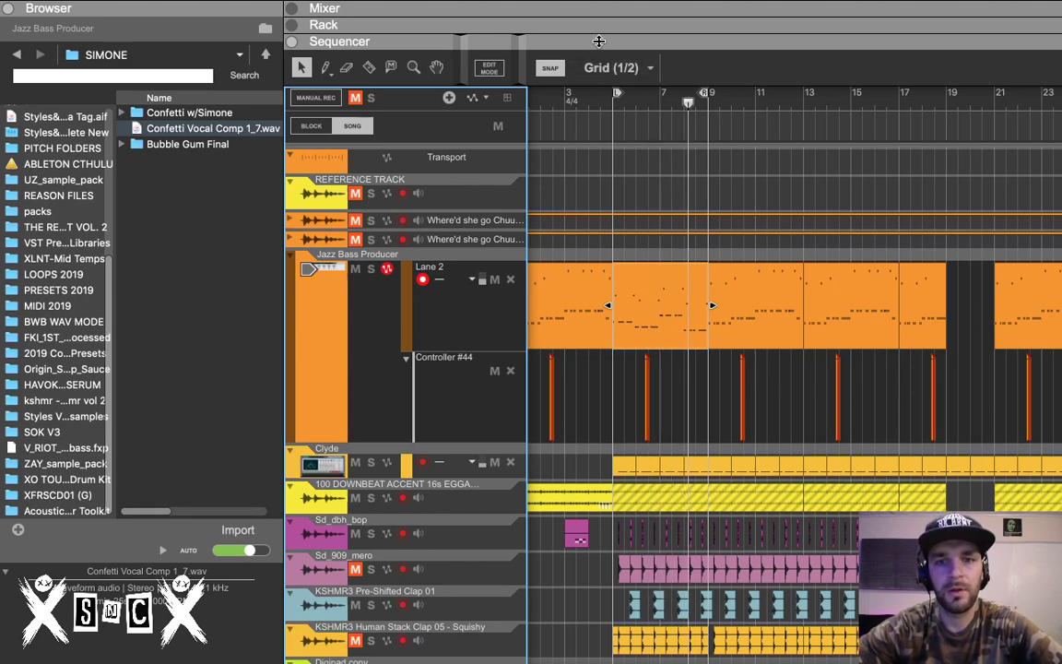
key(space)
Step: Show the rack at full height and examine the Jazz Bass Producer Combinator and its Electric Bass device
key(F6)
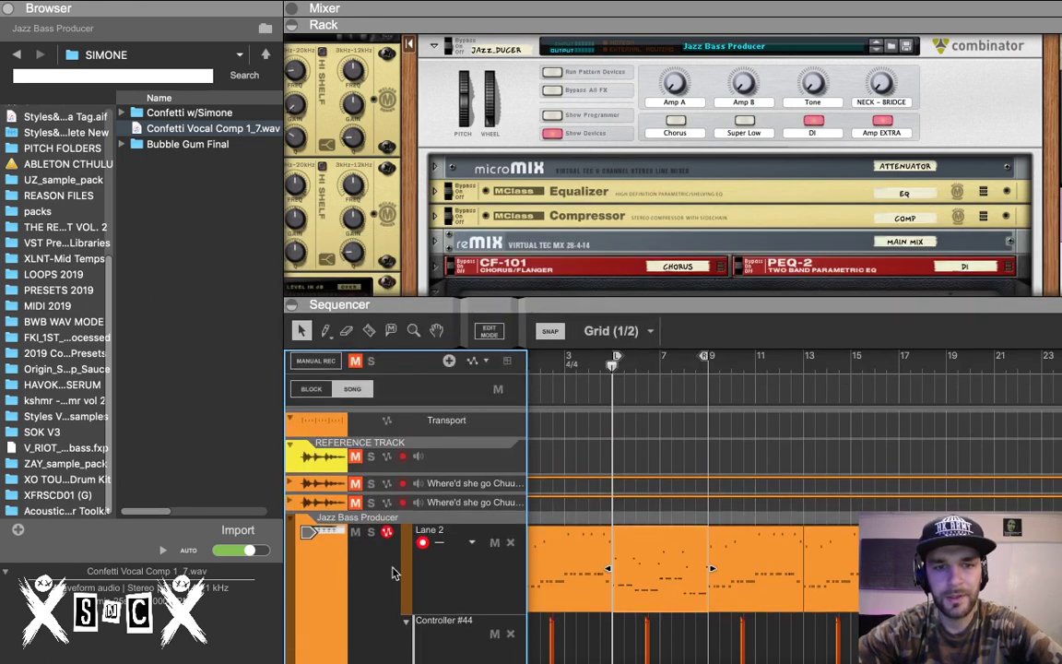
scroll(556, 179, down, 3)
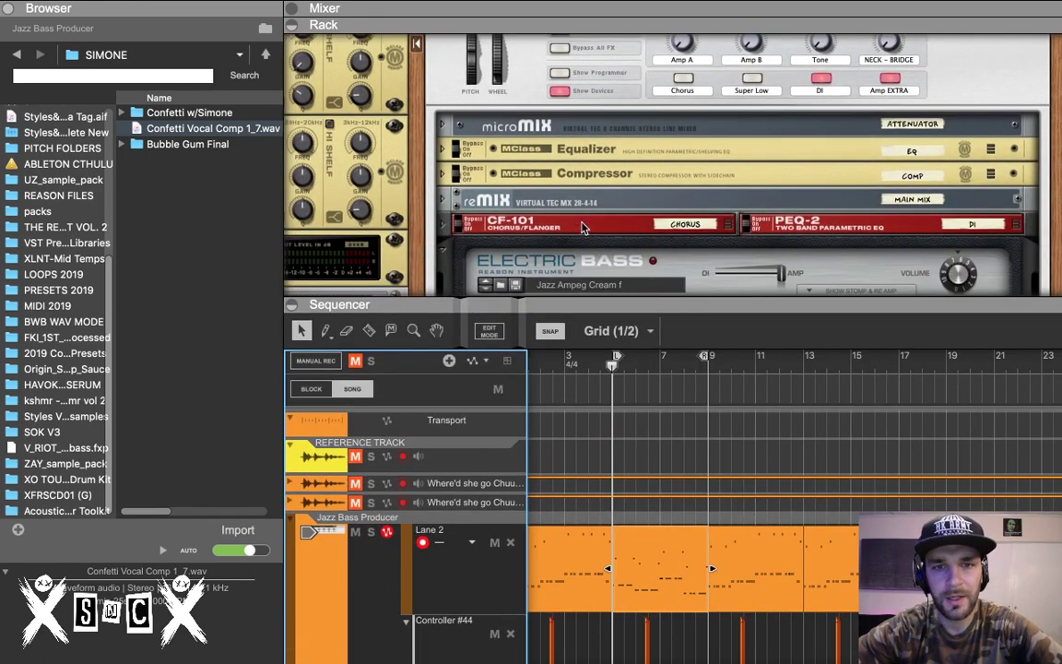
drag(550, 305, 553, 660)
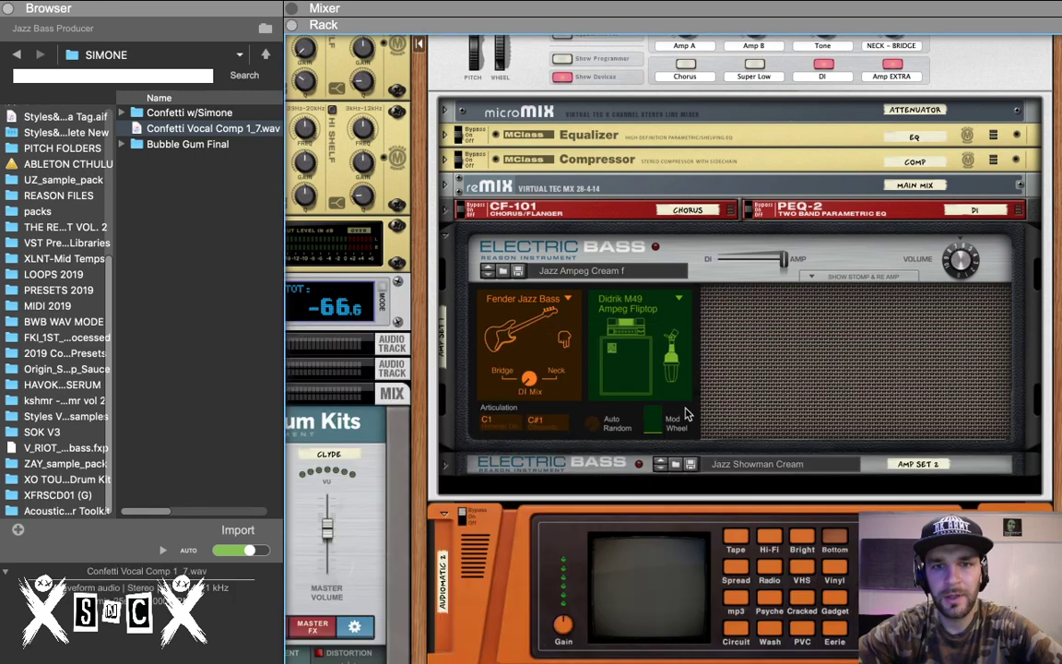
scroll(686, 413, up, 8)
scroll(837, 230, down, 1)
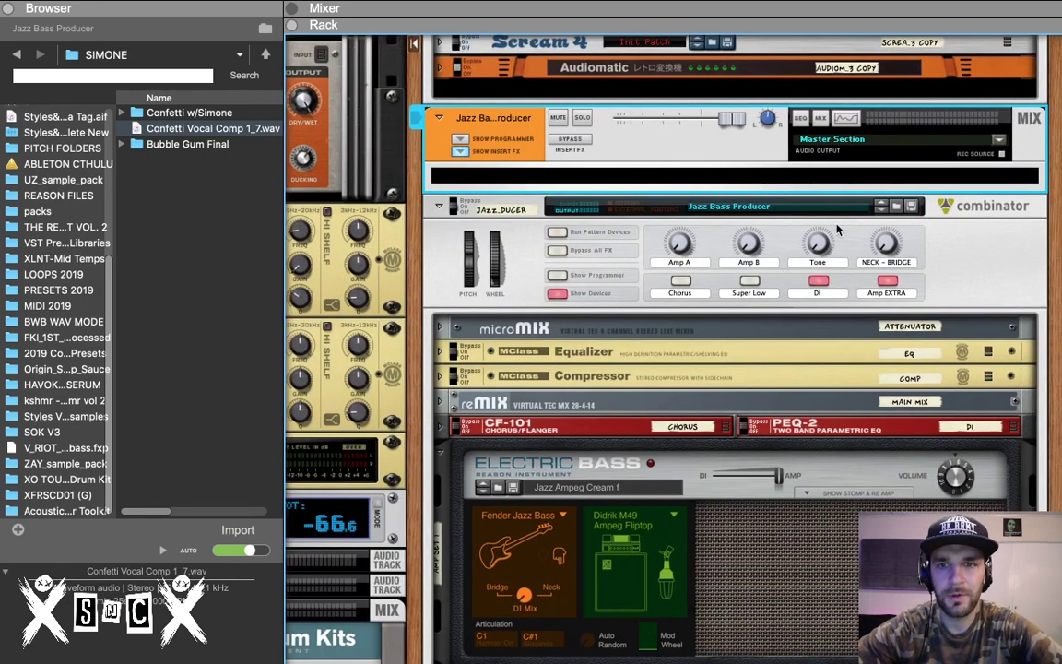
Step: Browse the Jazz Bass Producer Combinator's patches, going through the Reason Electric Bass folder into its Combinators folder
click(897, 207)
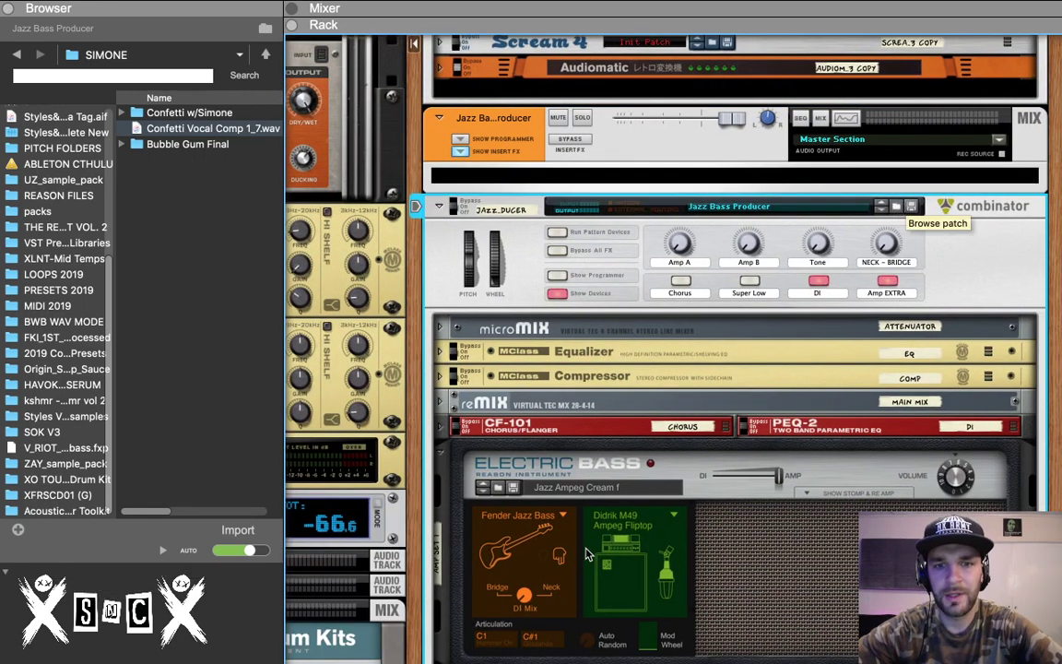
click(890, 210)
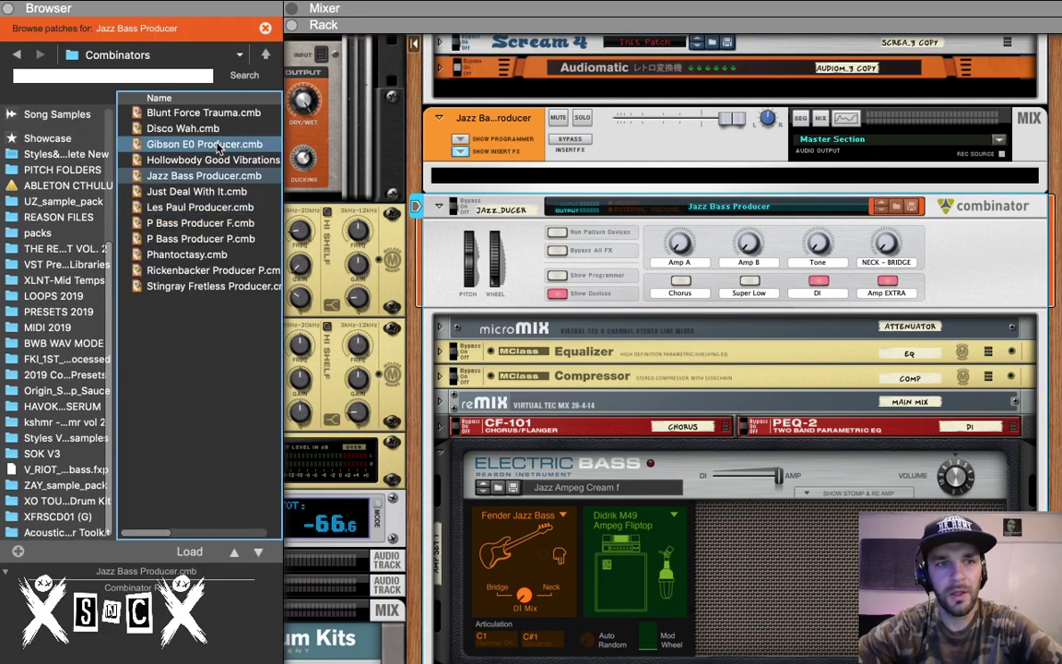
click(143, 58)
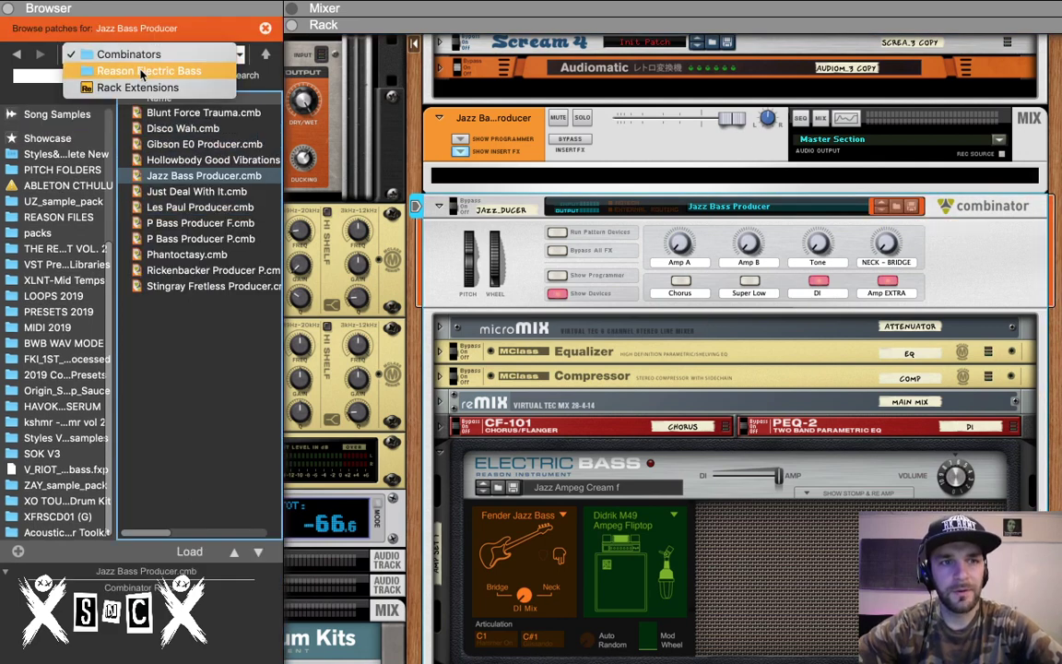
click(143, 66)
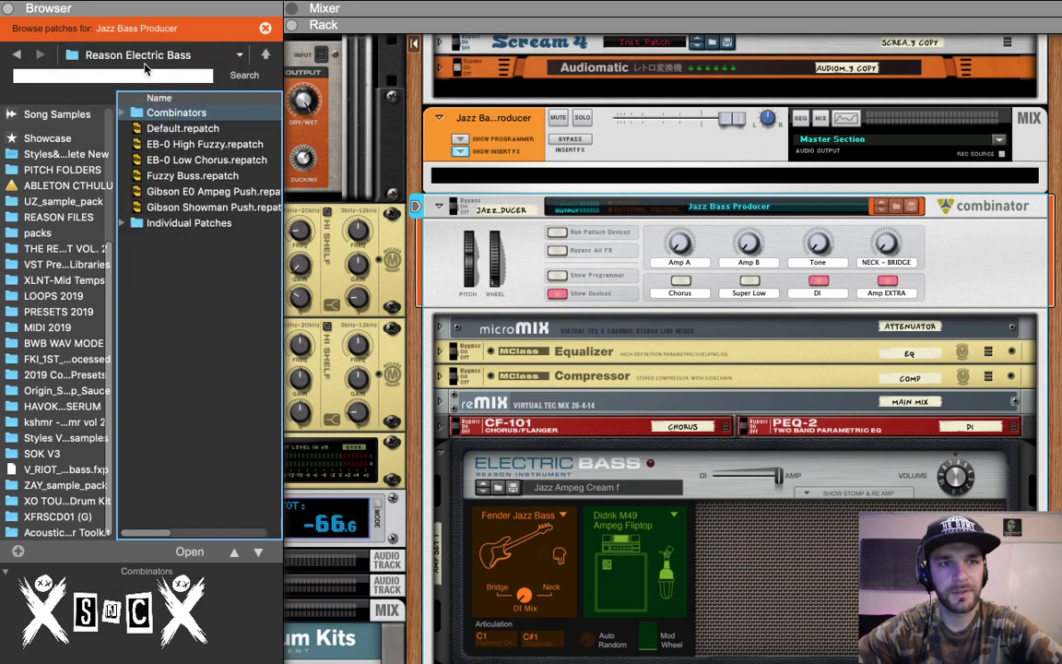
double_click(152, 113)
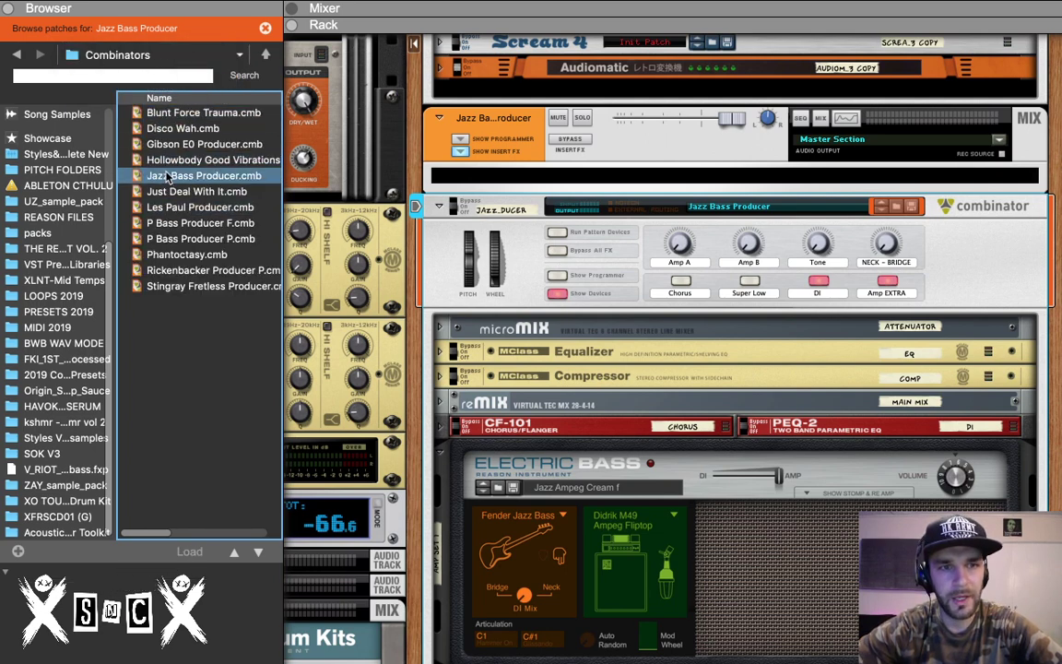
scroll(625, 542, down, 5)
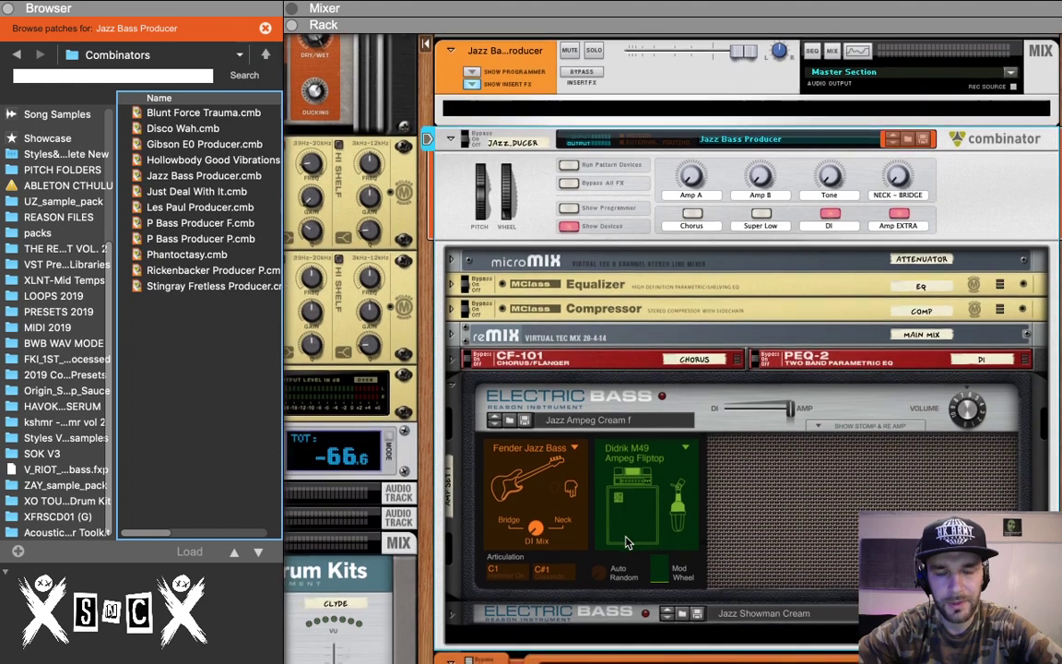
scroll(694, 224, up, 7)
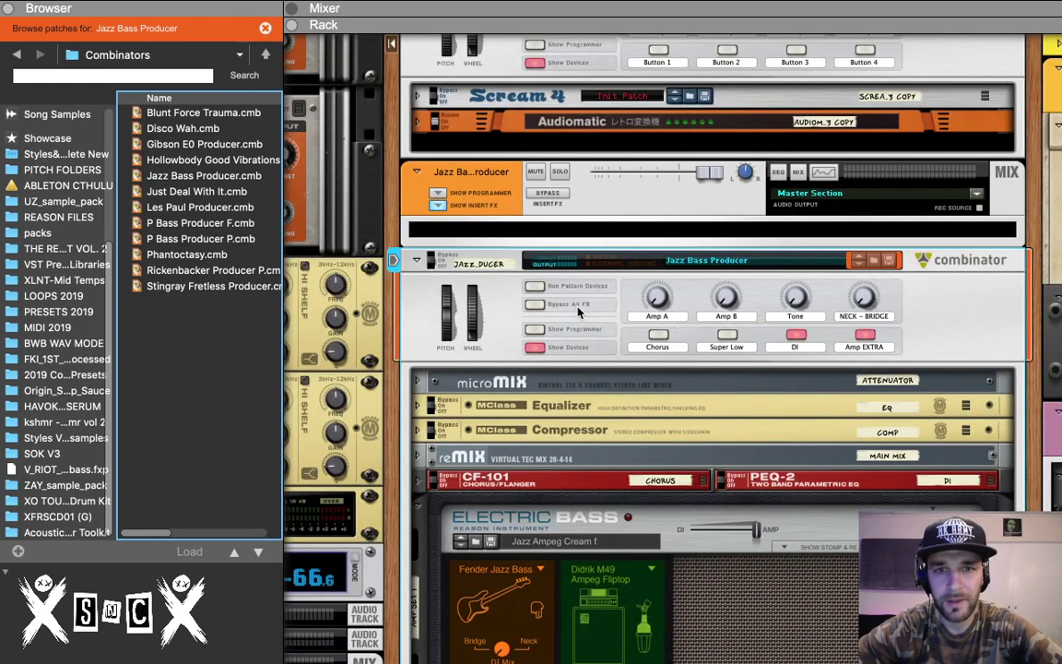
click(511, 307)
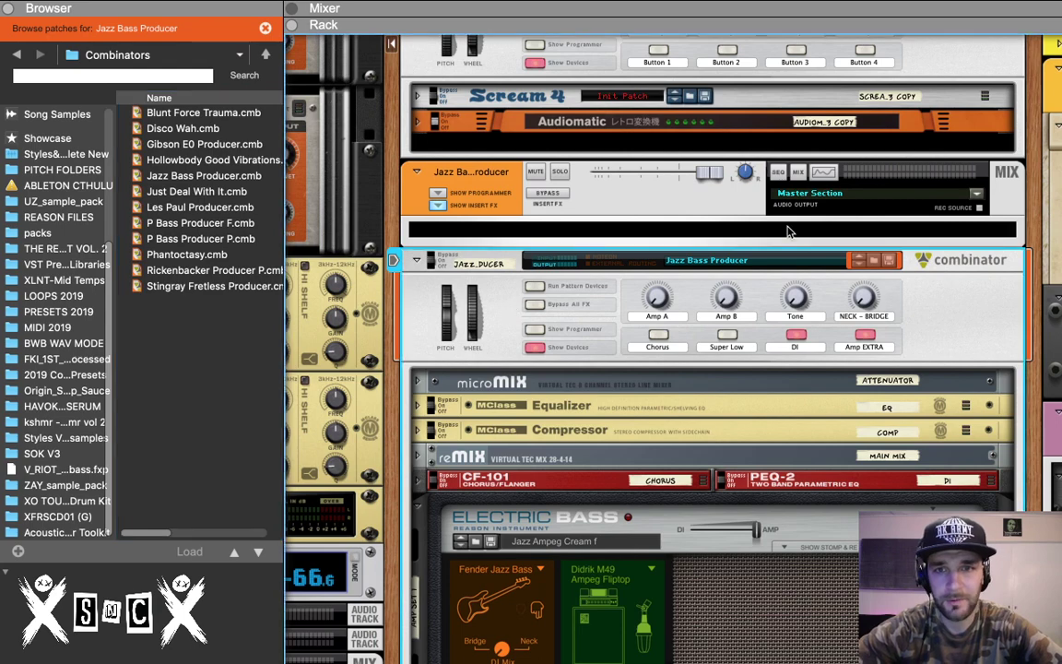
Step: Enable the low-pass filter in the Jazz Bass Producer channel's Spectrum EQ and set it to 1.44 kHz
click(831, 172)
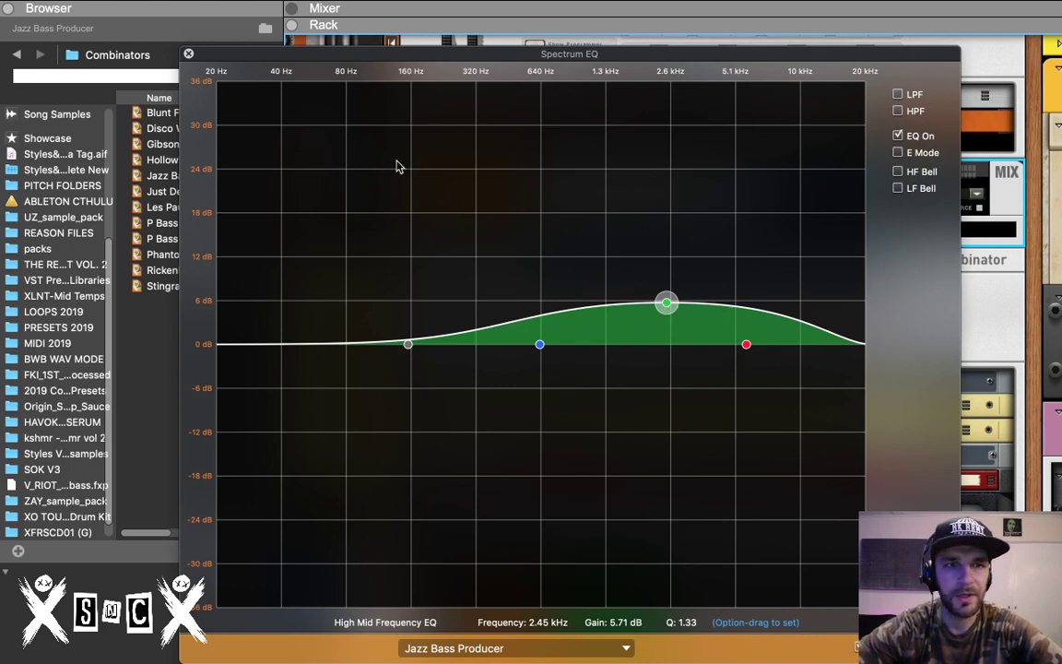
click(899, 95)
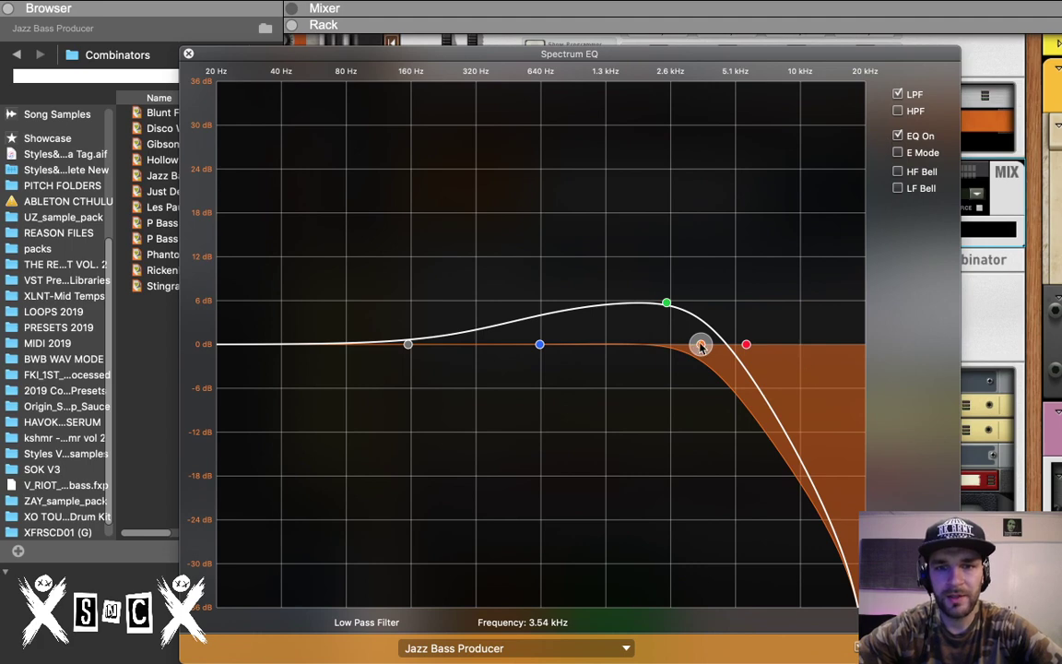
drag(700, 347, 619, 354)
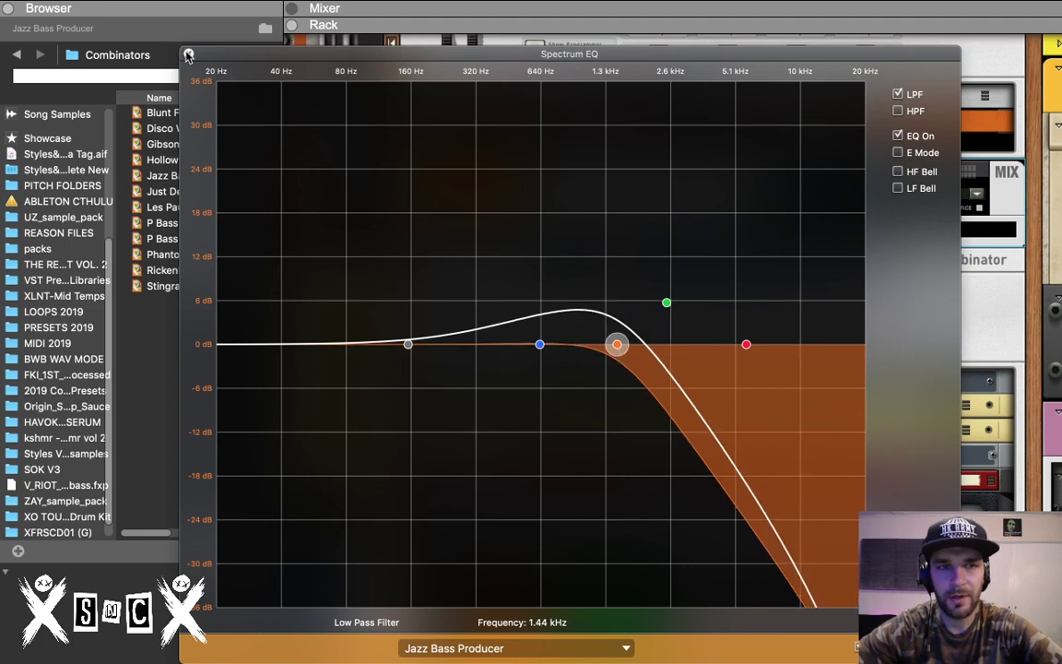
Step: Close the Spectrum EQ, show the sequencer below the rack and solo the Jazz Bass Producer track
key(F2)
drag(710, 662, 659, 173)
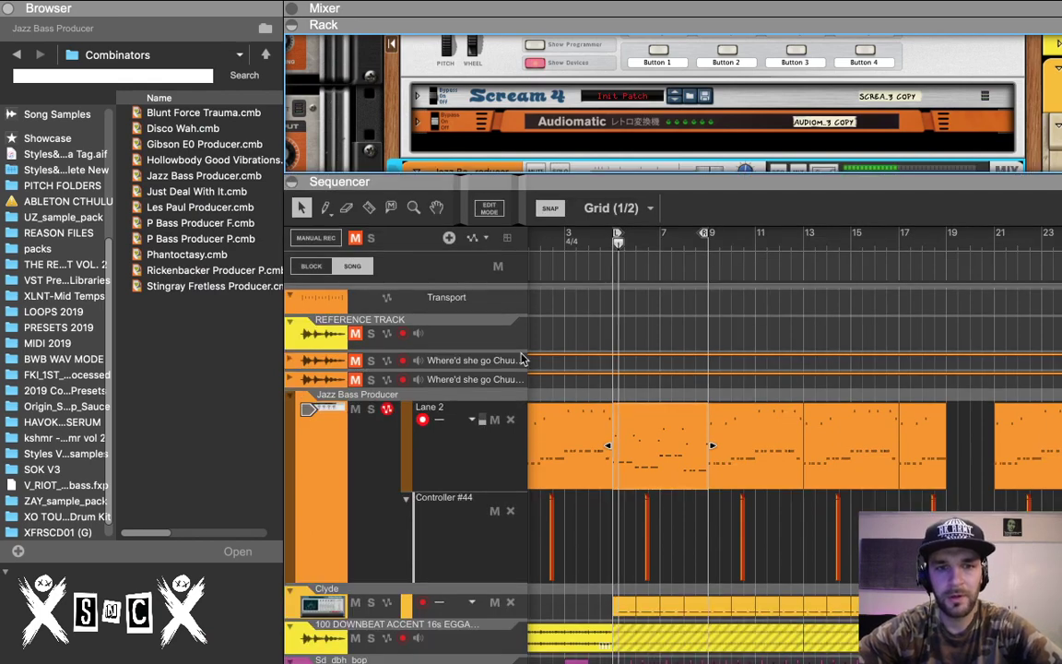
click(367, 402)
click(371, 409)
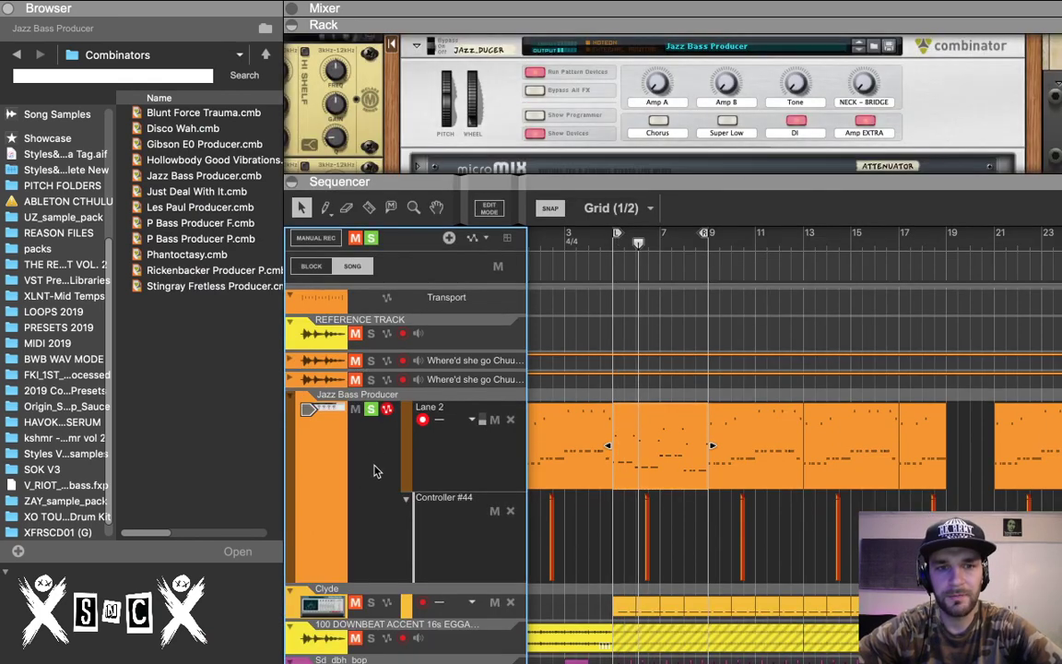
Step: Flatten the bass EQ's high mid band to about 0 dB and lower the low-pass filter to 655.9 Hz
scroll(710, 111, down, 10)
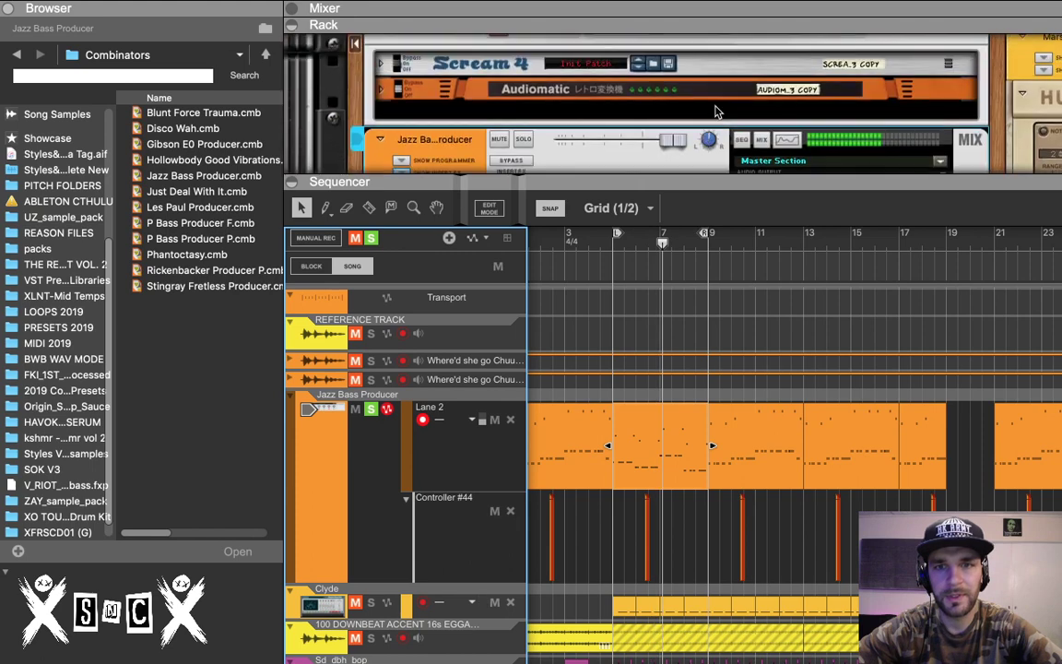
scroll(784, 138, down, 3)
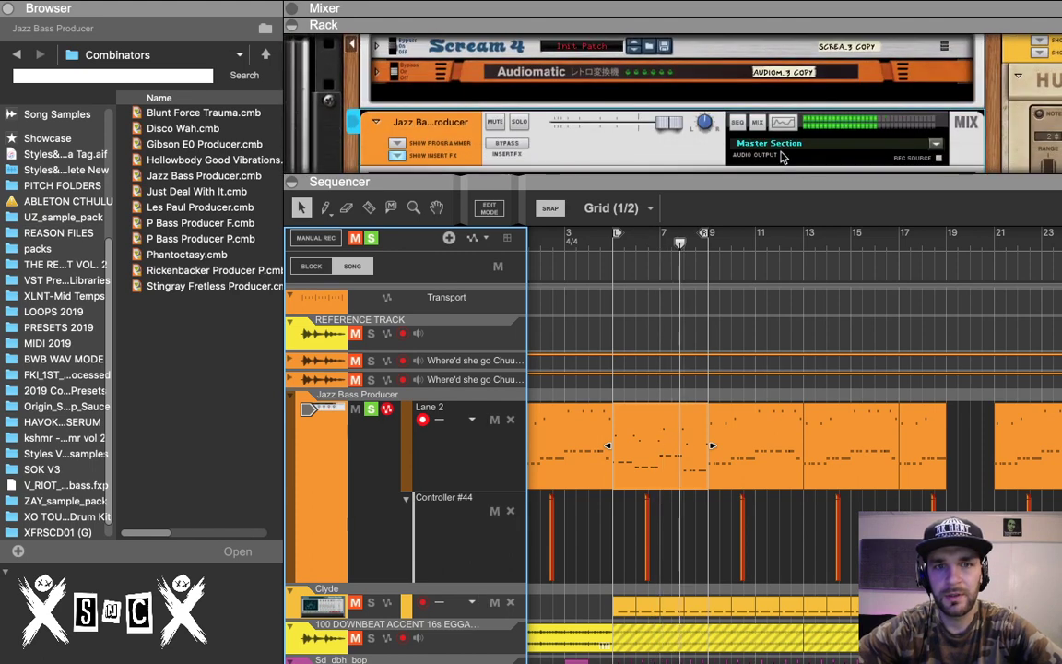
click(787, 123)
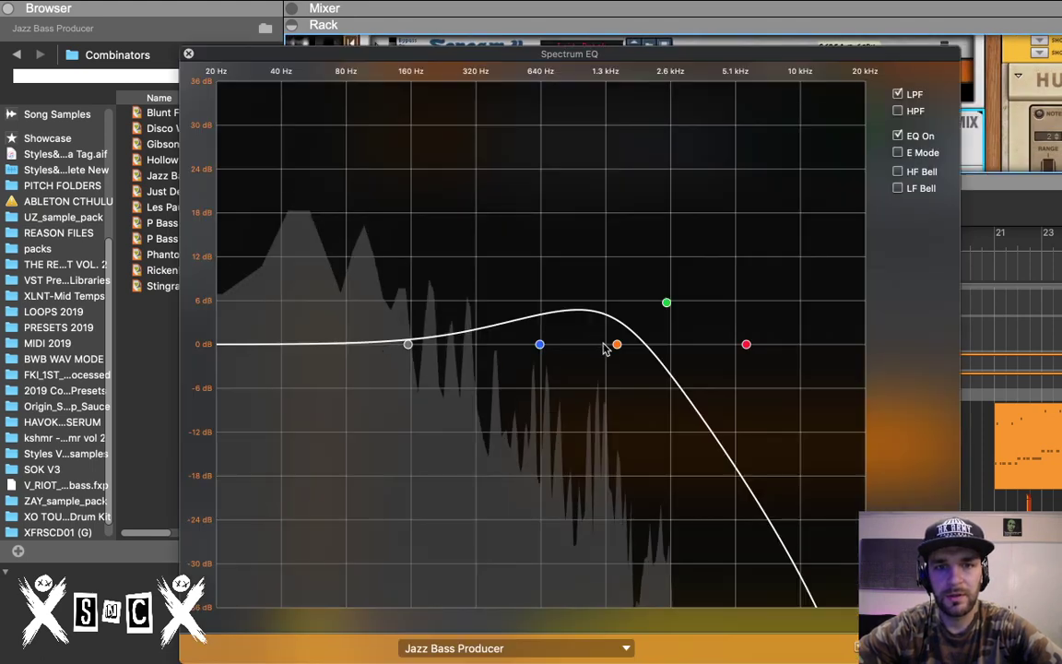
mouse_move(669, 309)
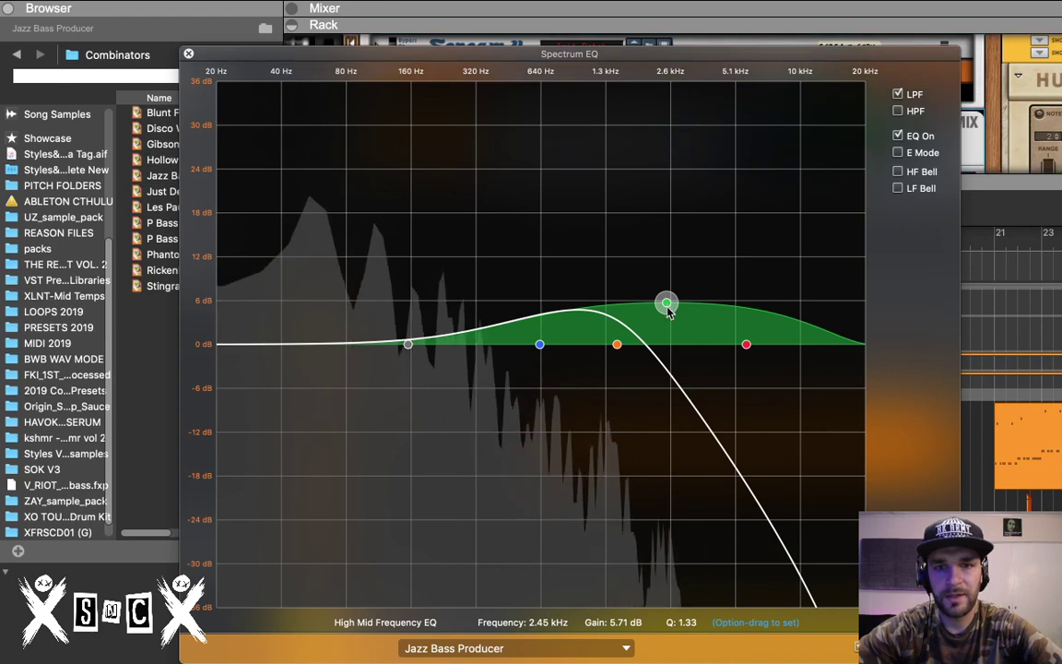
drag(669, 308, 546, 348)
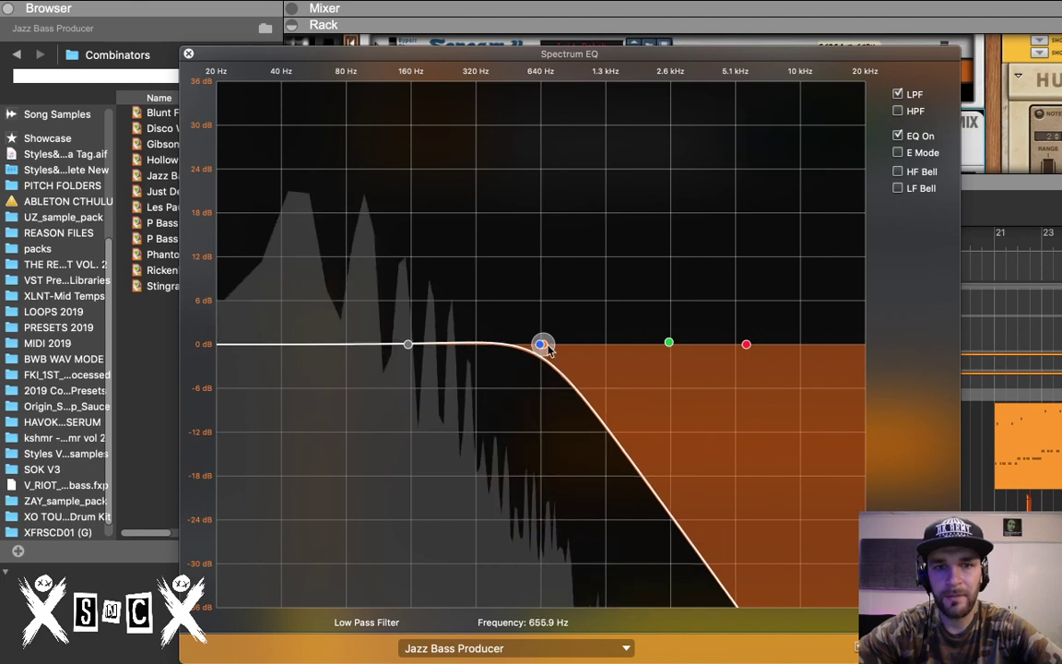
click(188, 54)
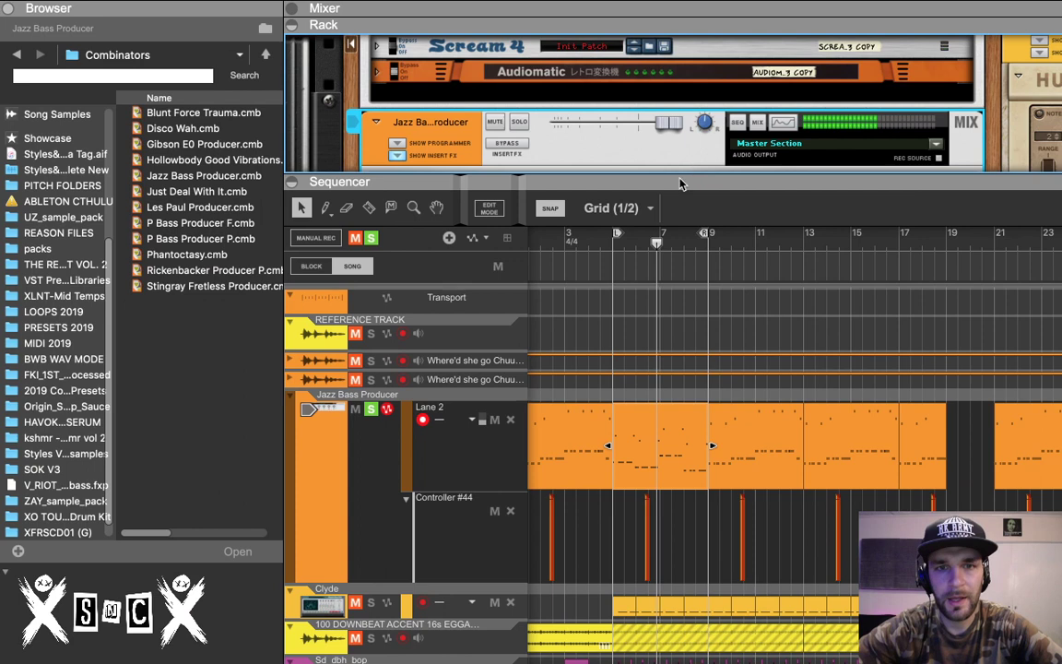
Step: Reopen the bass channel's EQ, move the low mid band to 2.00 kHz with a slight cut and raise the low-pass filter to 4.99 kHz
click(782, 122)
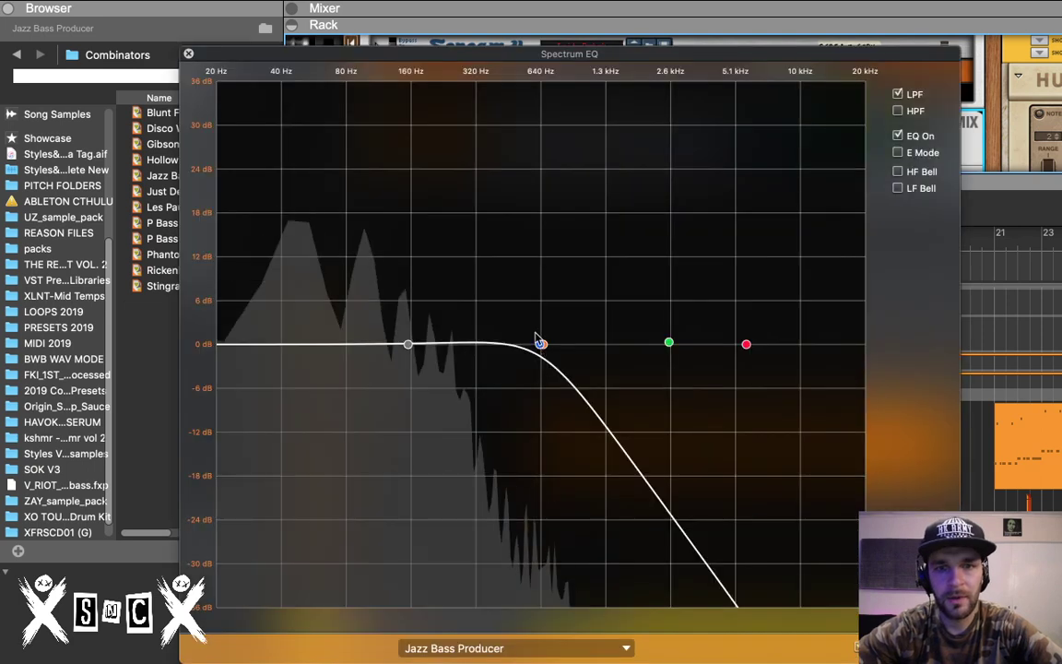
drag(539, 343, 704, 355)
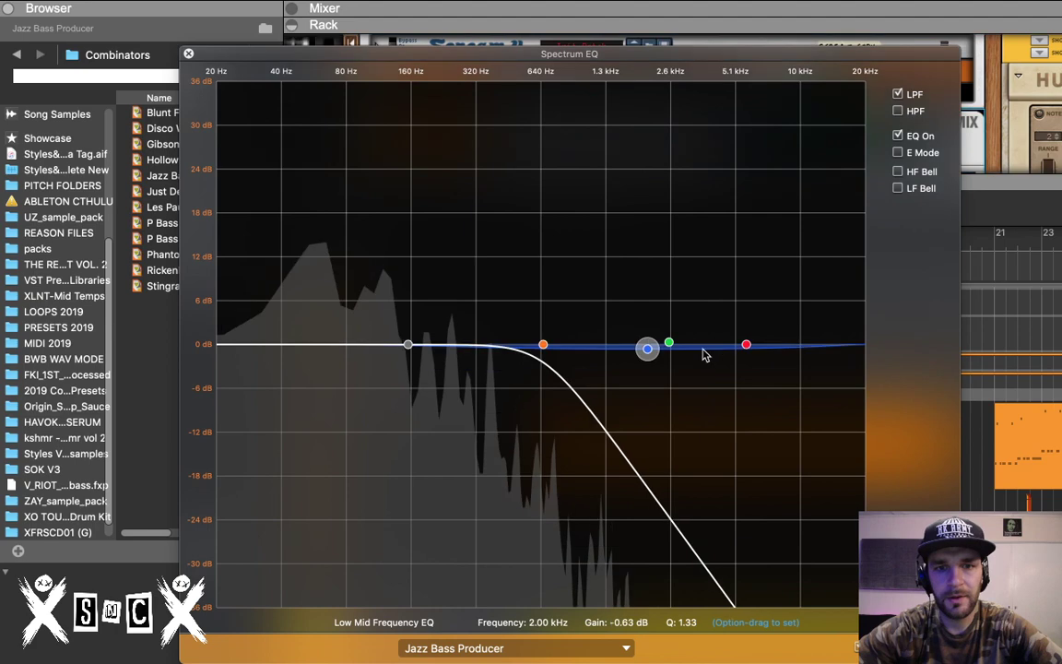
click(407, 344)
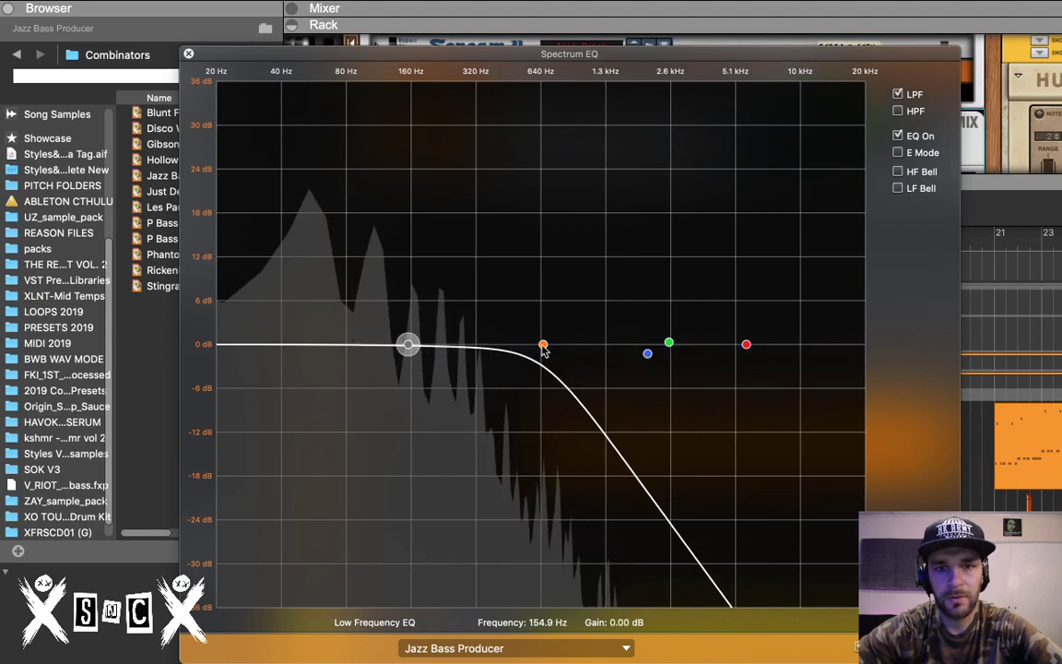
drag(543, 345, 733, 345)
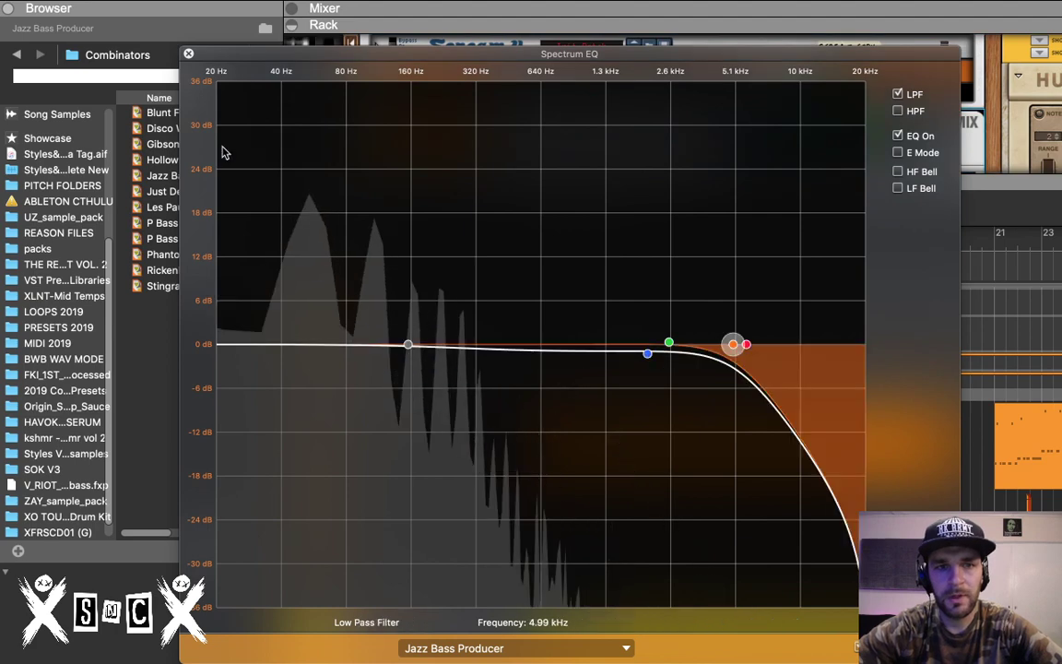
Step: Close the Spectrum EQ and select the Amp Set 1 Electric Bass with the Jazz Ampeg Cream f patch in the rack
click(188, 55)
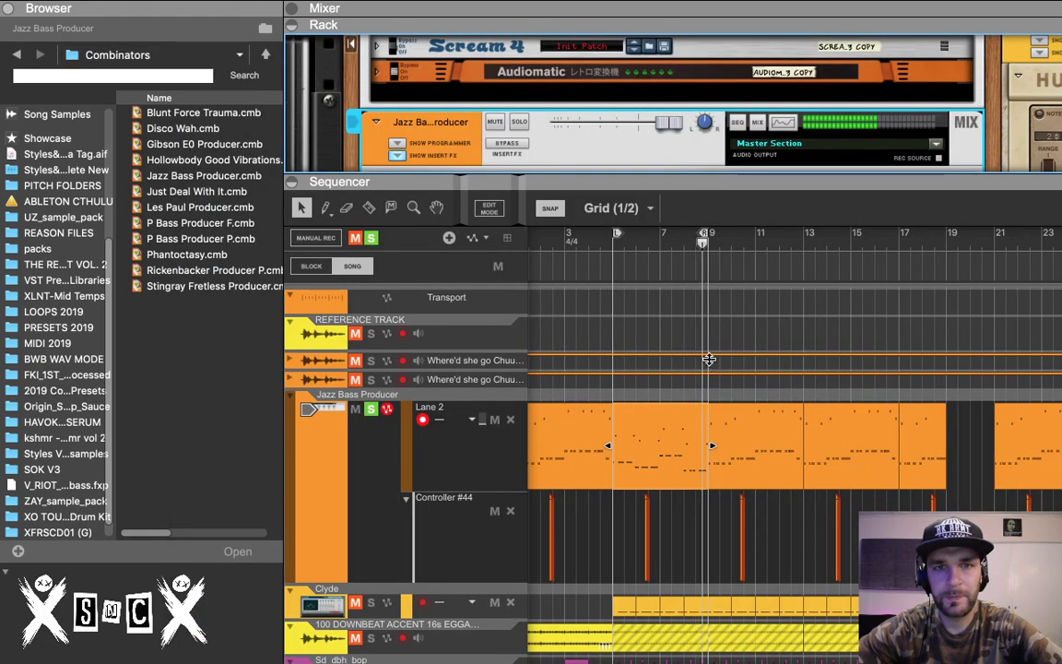
scroll(692, 245, down, 10)
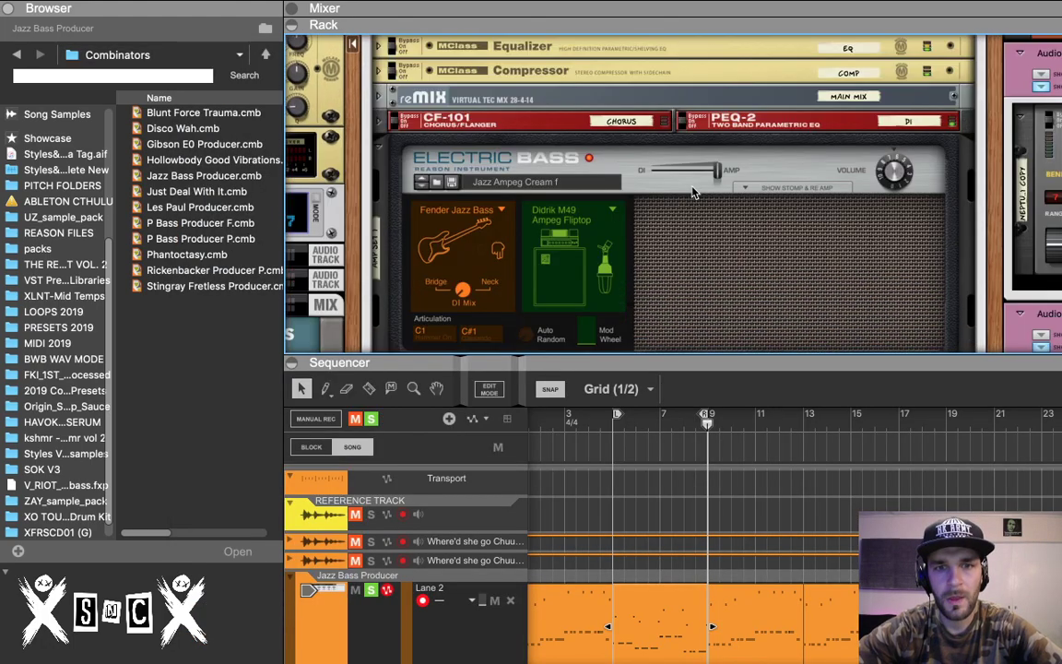
scroll(502, 175, down, 6)
scroll(502, 175, up, 2)
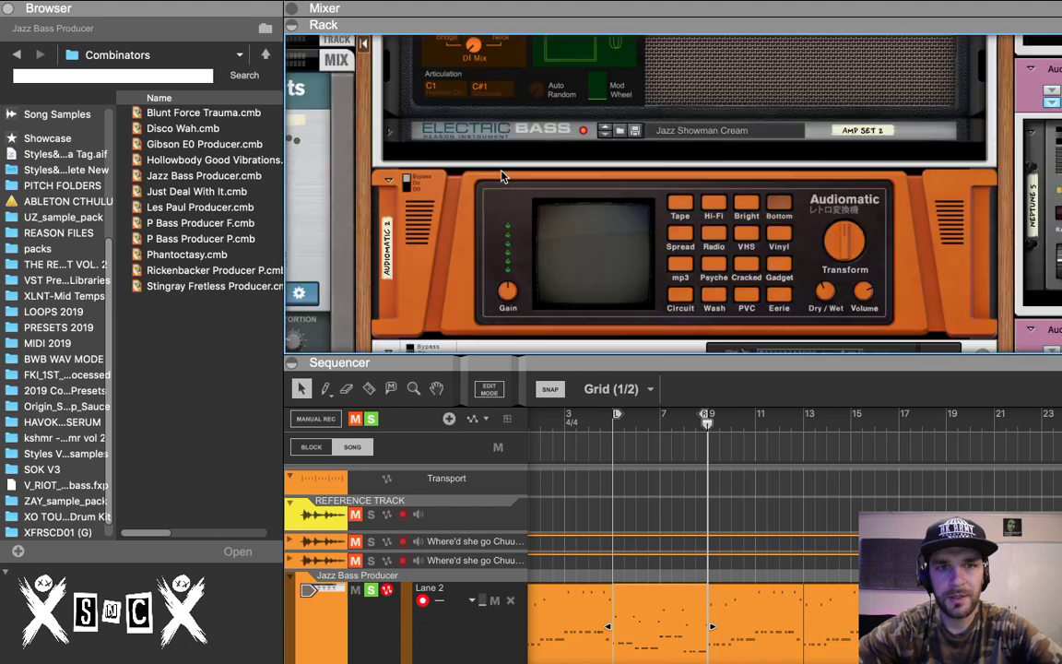
scroll(503, 176, up, 4)
scroll(502, 205, down, 1)
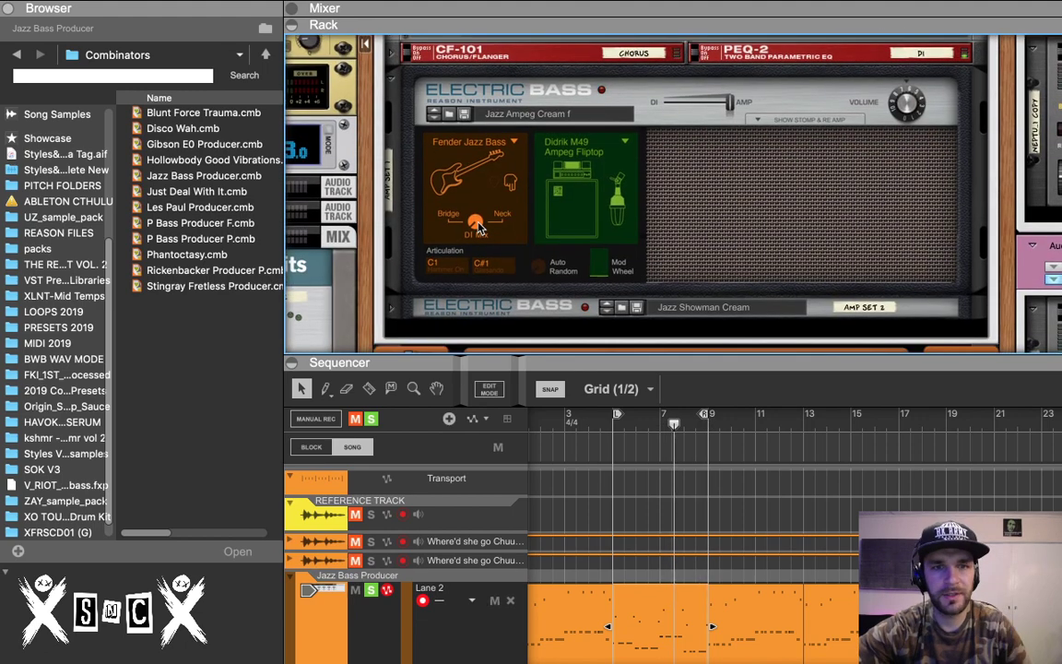
click(476, 202)
drag(469, 158, 469, 137)
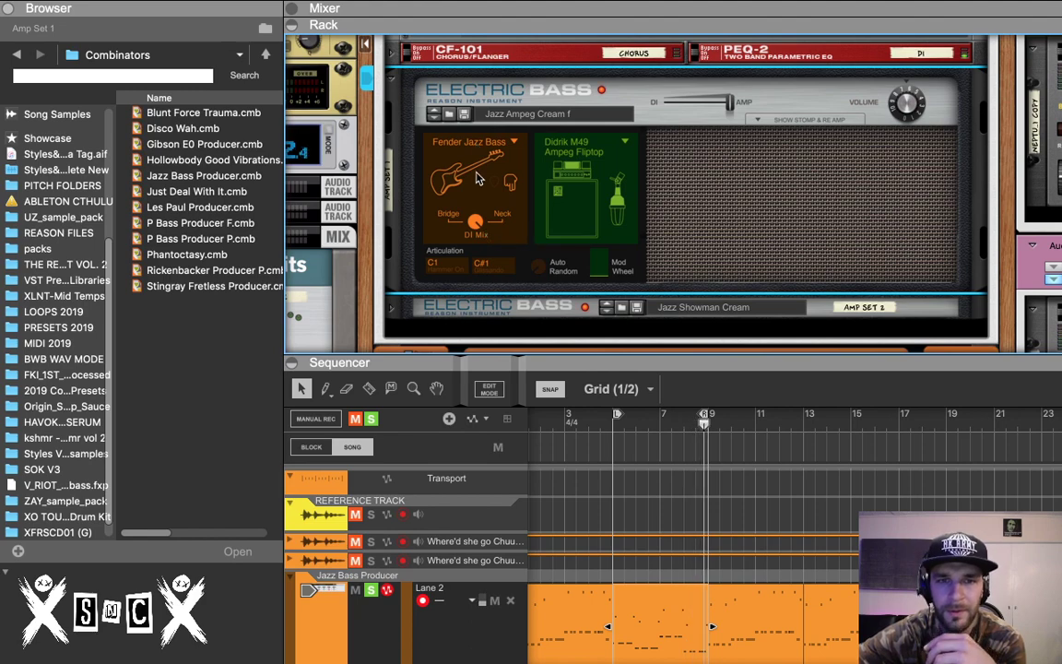
Step: Enlarge the sequencer area below the rack and turn off all track solos
drag(524, 360, 523, 274)
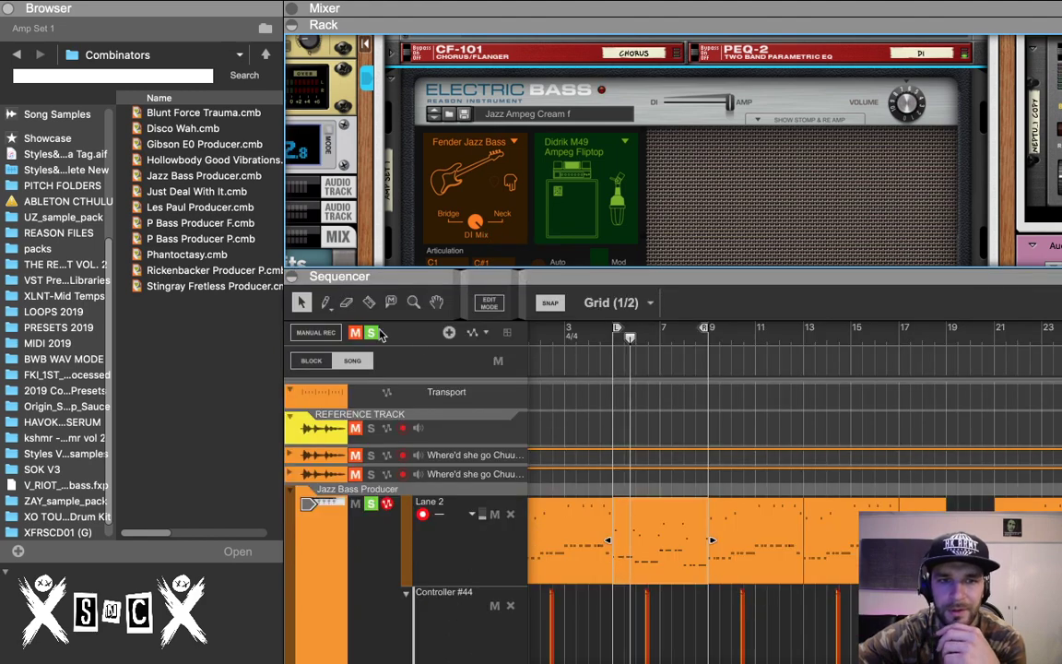
click(371, 334)
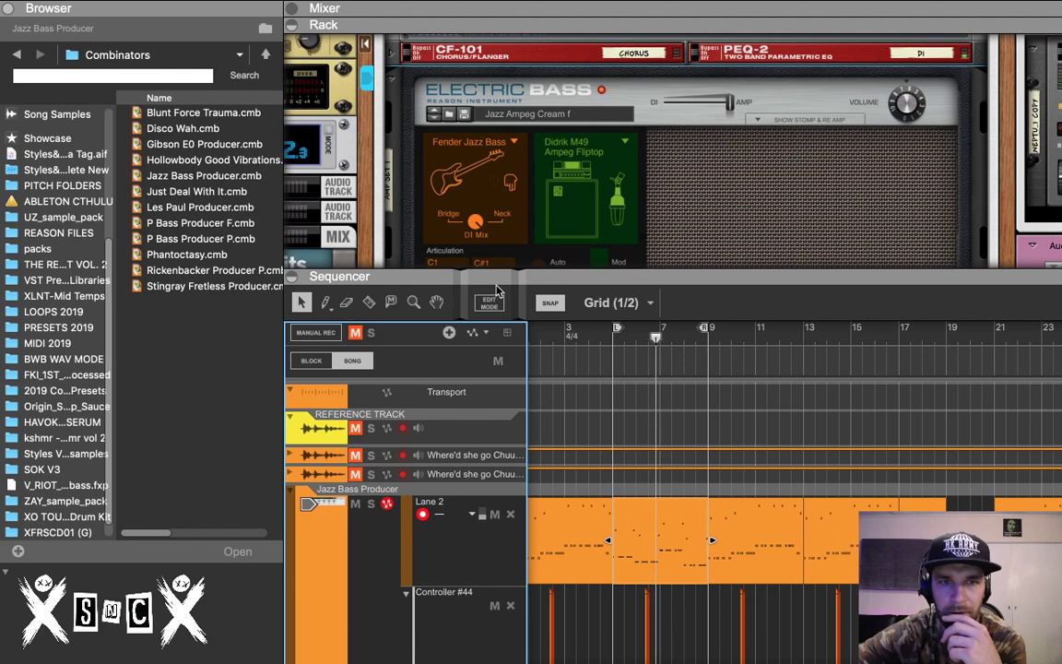